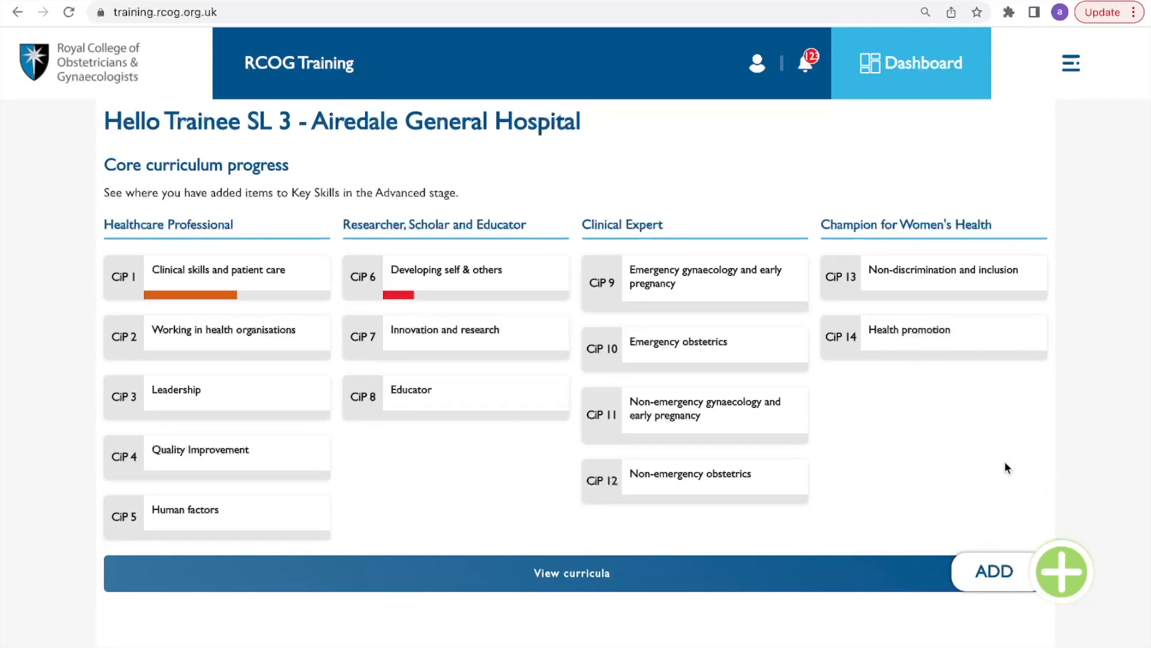
- Start creating a new Annual Educational Supervisor Report from the dashboard
scroll(1007, 468, "down", 1)
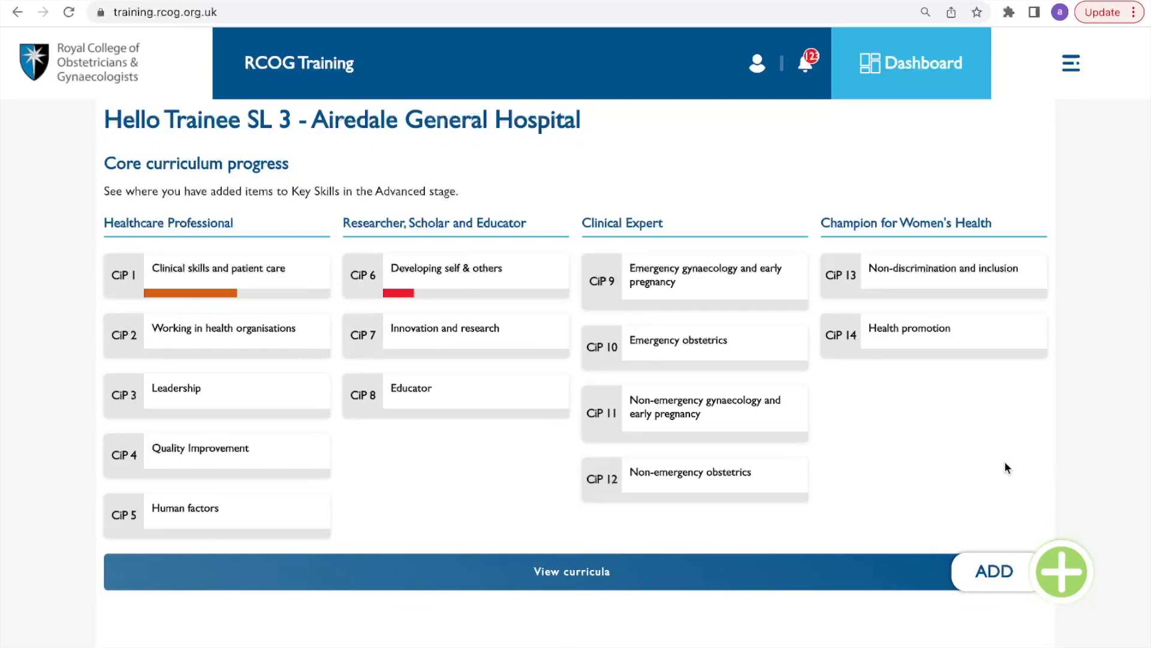
scroll(1007, 468, "down", 3)
scroll(1007, 469, "down", 10)
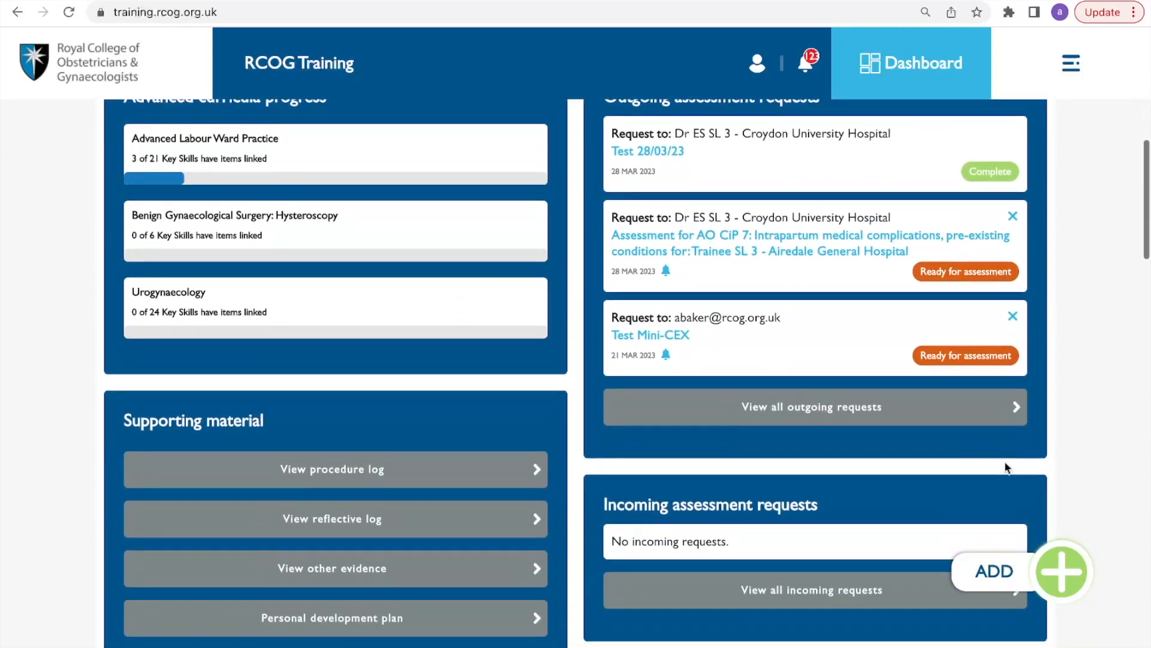
scroll(1007, 468, "down", 5)
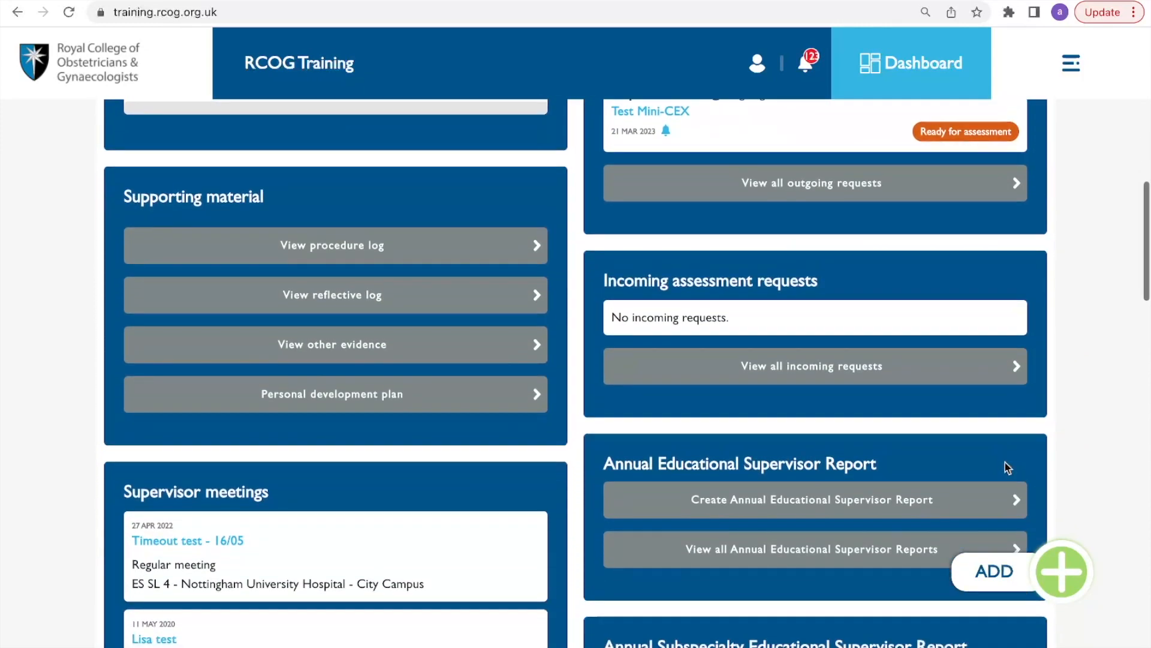
scroll(1007, 469, "down", 1)
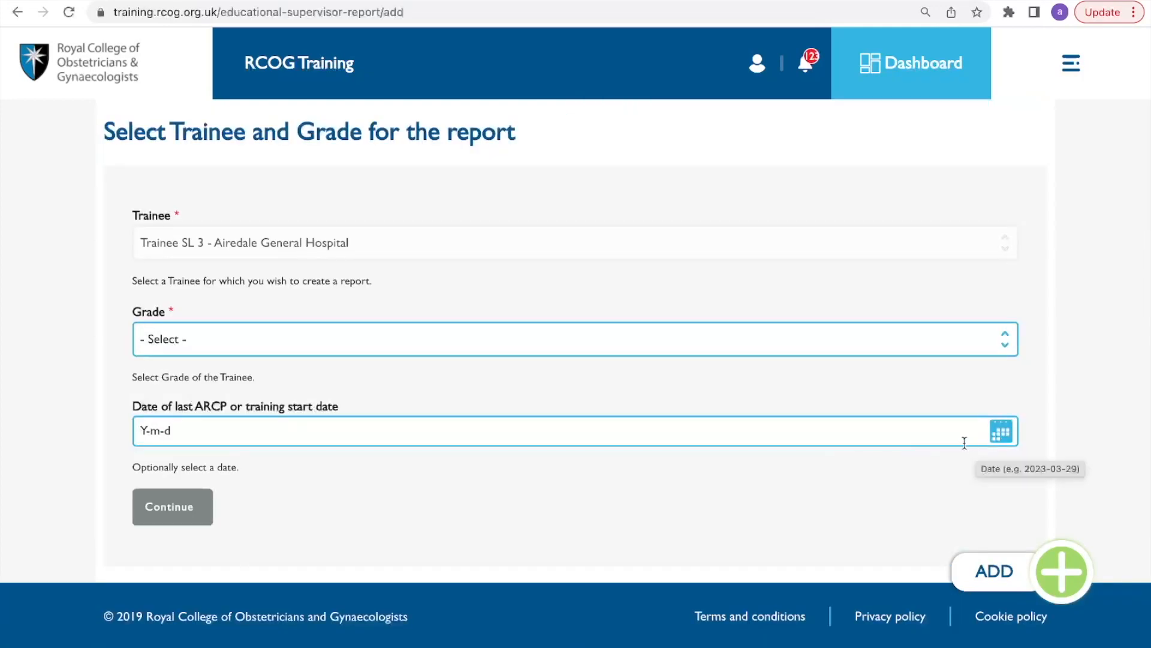
- Set the report's trainee grade to ST2 and the date of last ARCP to 2022-05-10, continuing to the report form
left_click(360, 334)
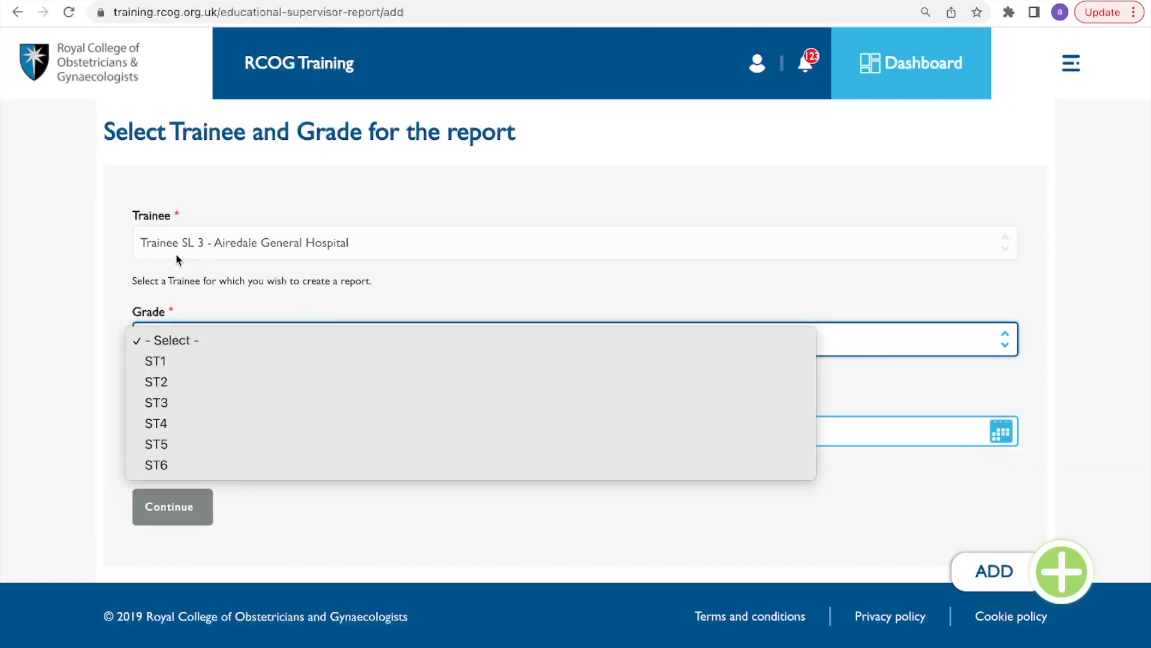
left_click(167, 381)
left_click(157, 433)
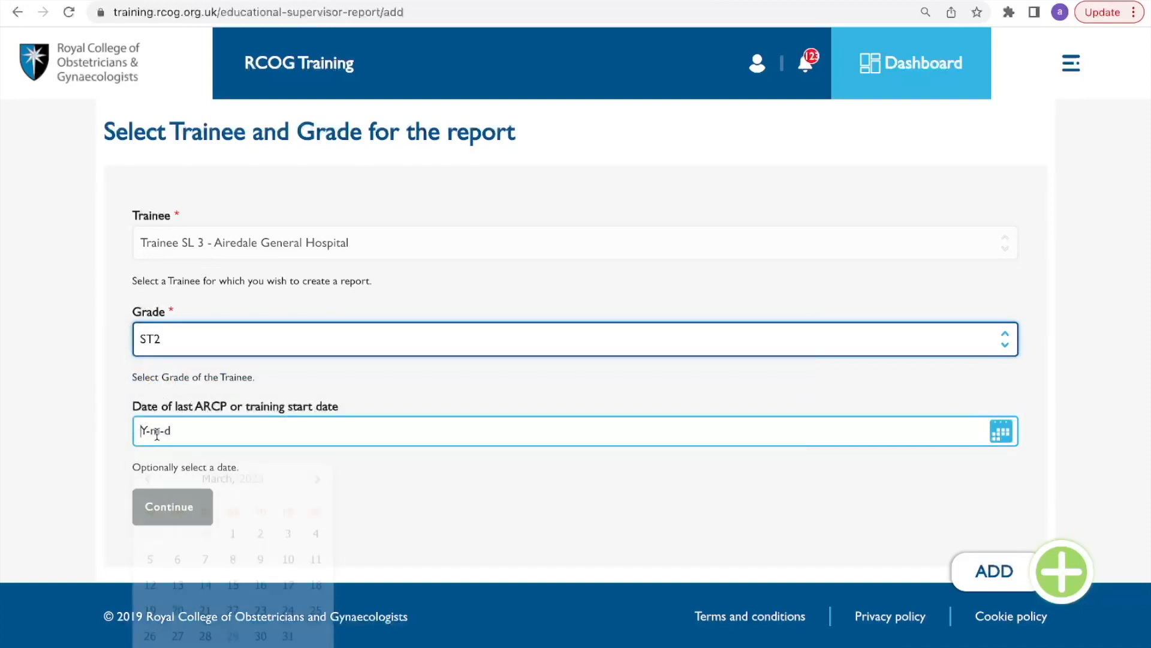
left_click(238, 473)
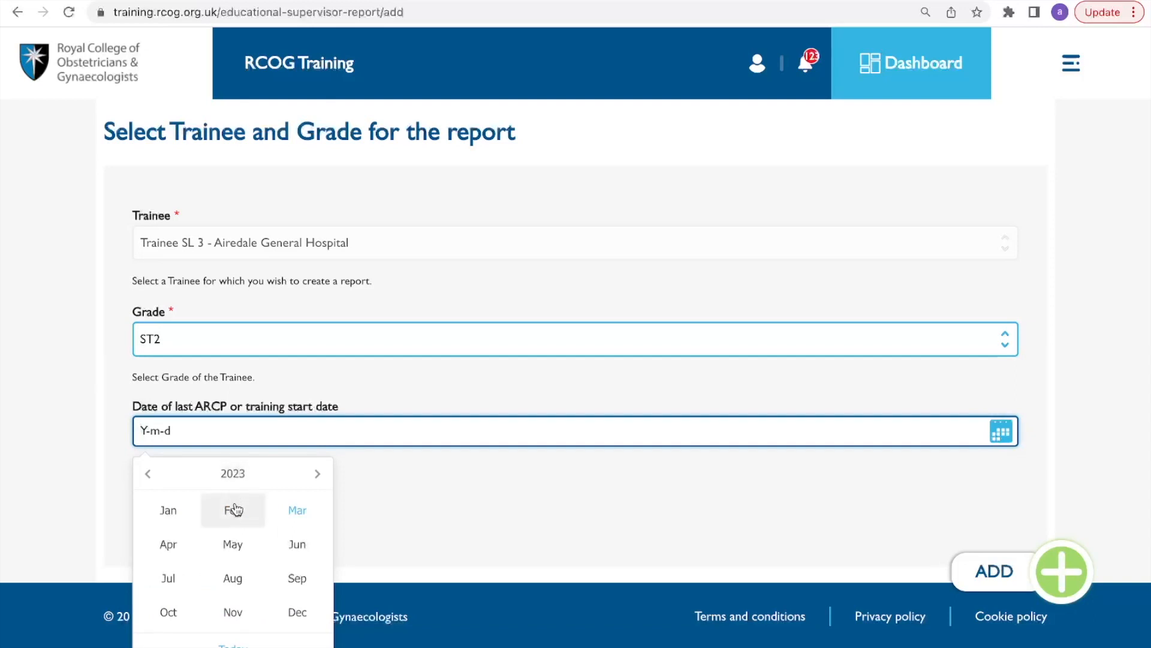
left_click(234, 473)
left_click(300, 527)
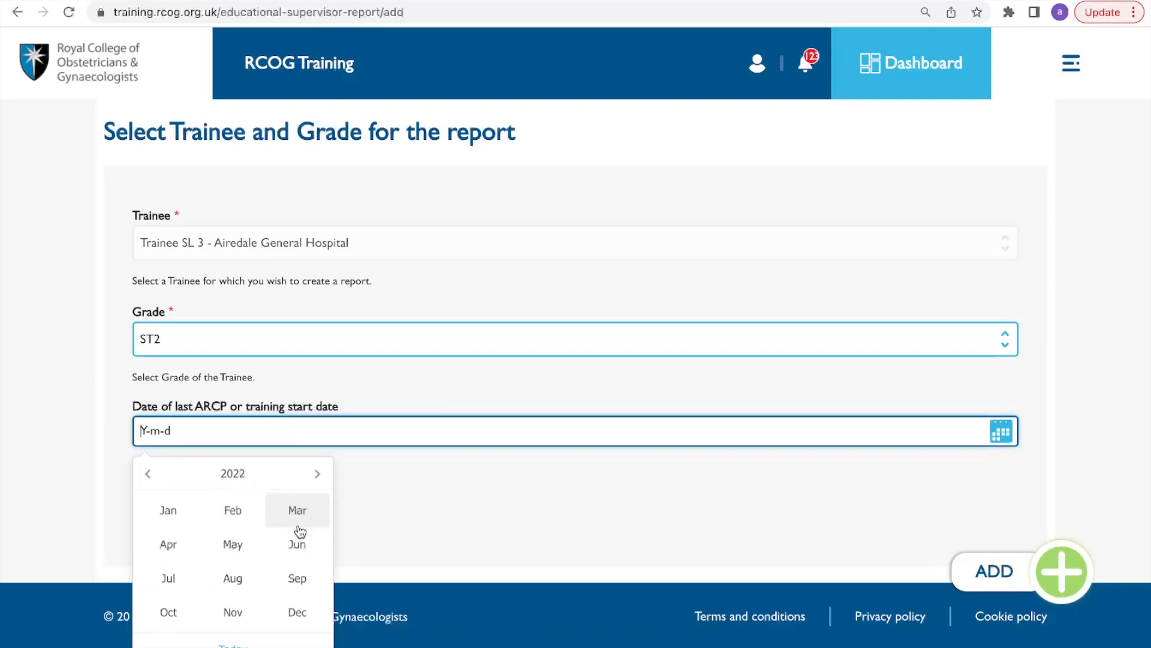
left_click(233, 544)
left_click(206, 552)
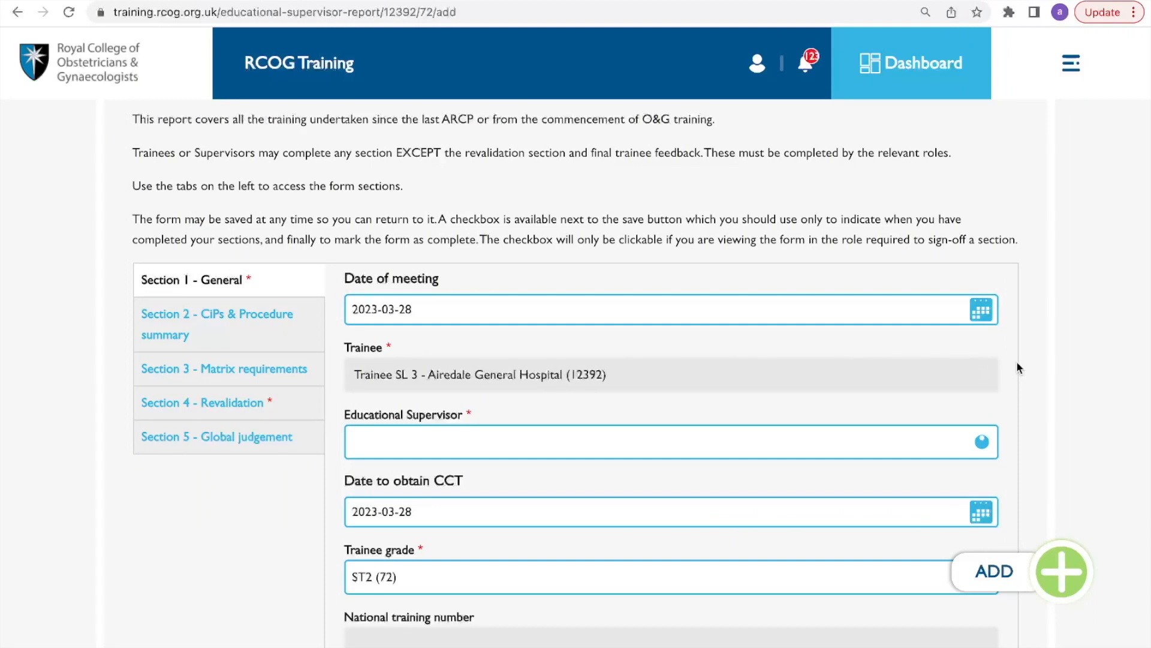
- Set the date of meeting to 2023-03-29 and select ES SL 4 - Nottingham University Hospital - City Campus as Educational Supervisor
left_click(957, 311)
left_click(444, 542)
left_click(433, 444)
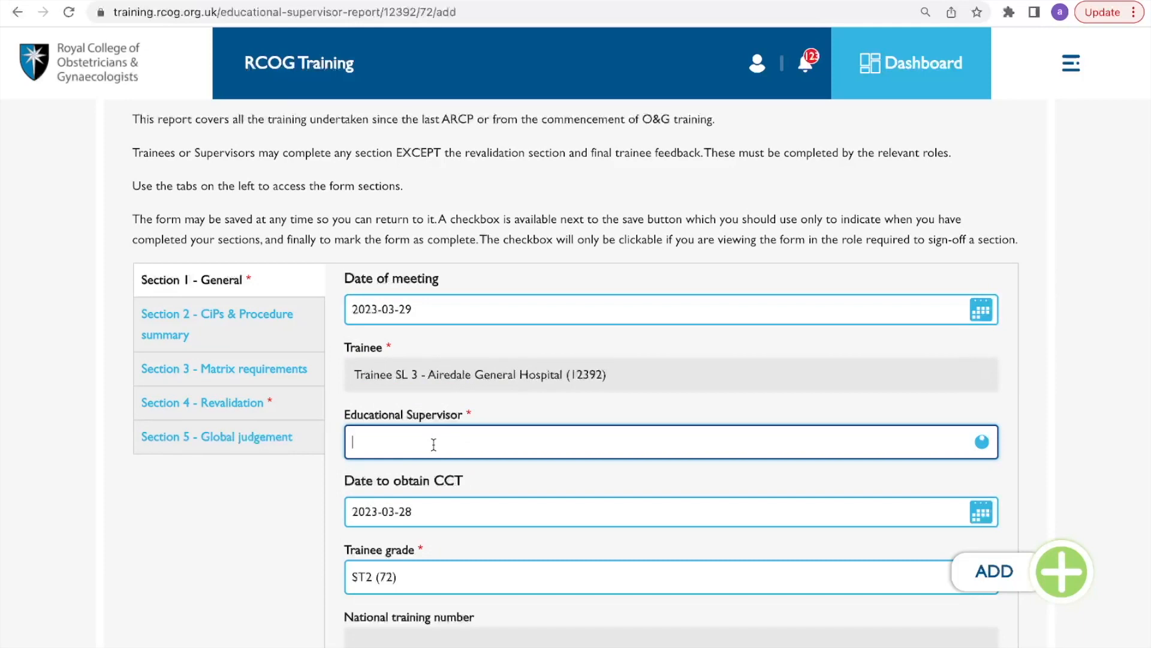
type("sl 4")
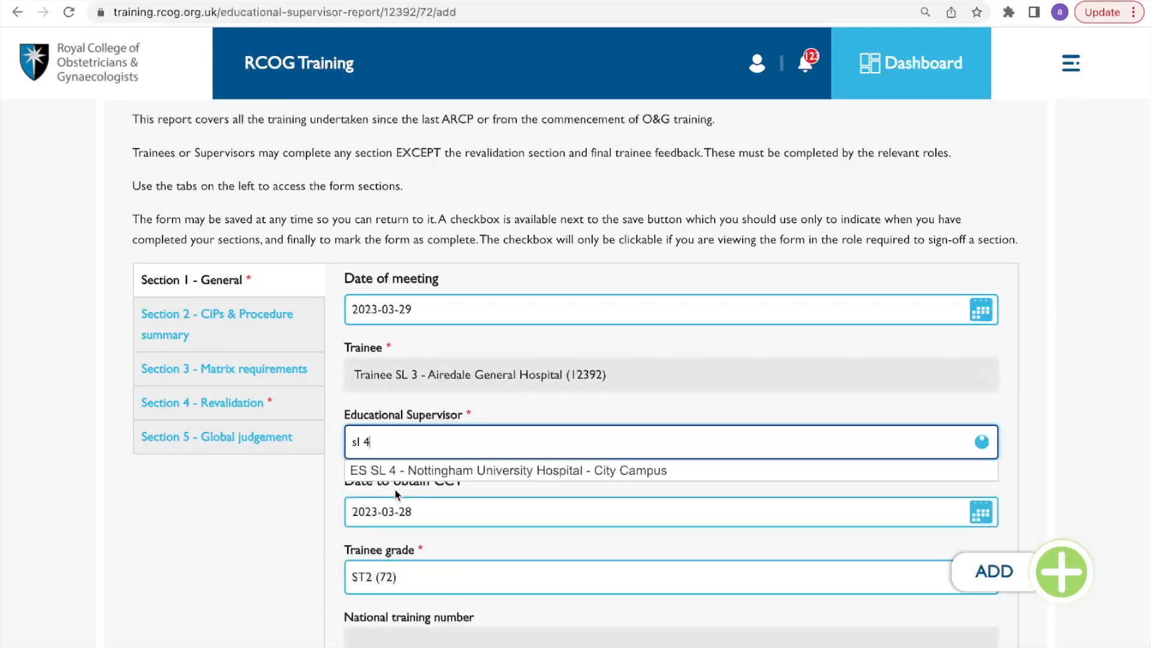
left_click(399, 472)
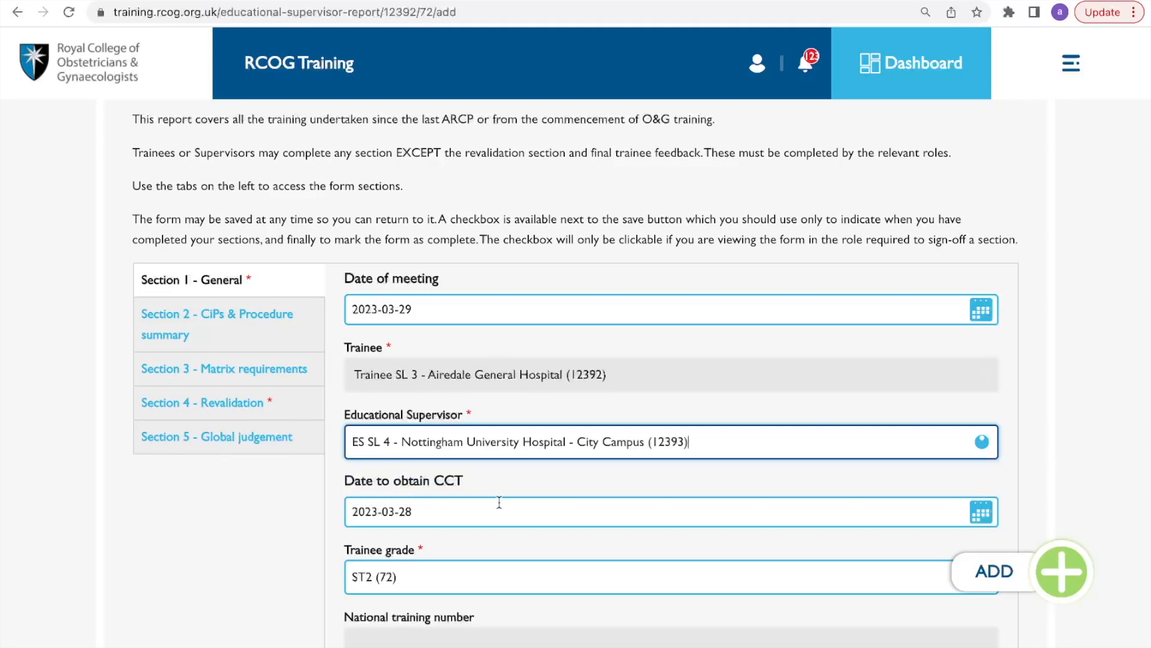
- Set the date to obtain CCT to 2028-08-02
left_click(985, 519)
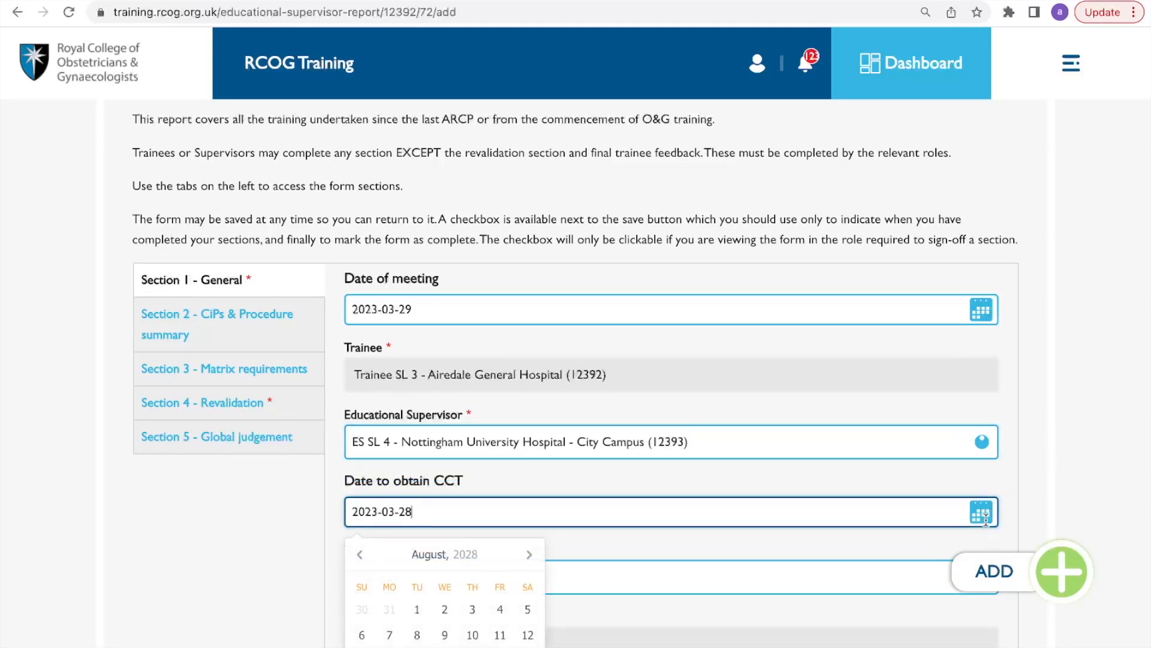
left_click(471, 554)
scroll(474, 555, "down", 2)
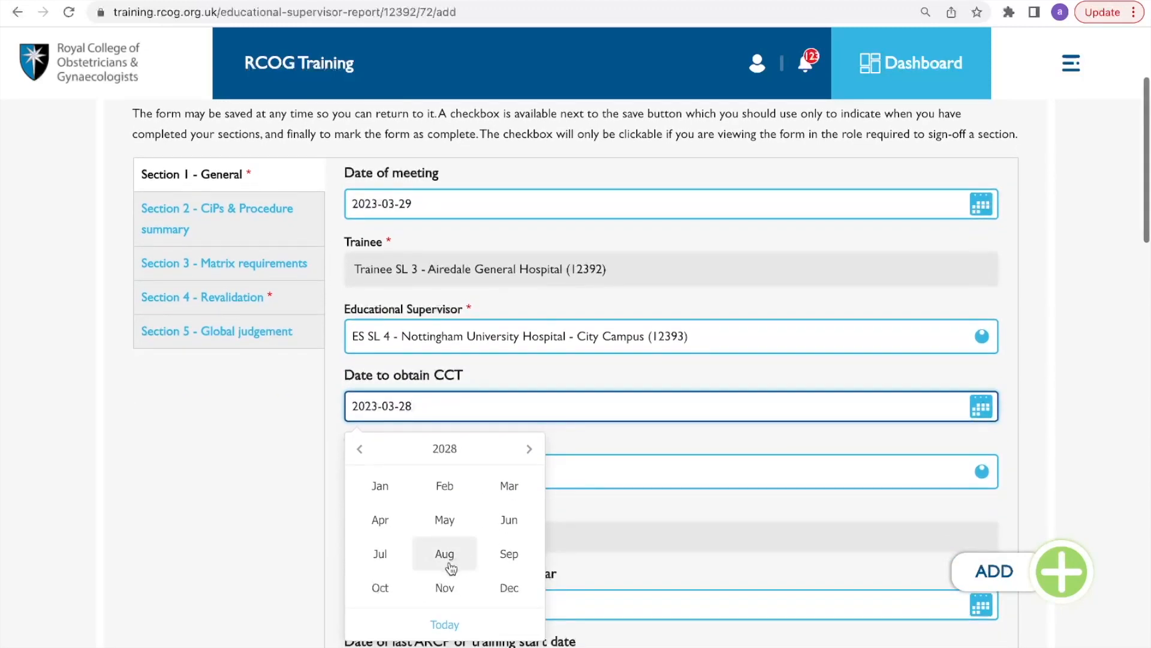
left_click(451, 451)
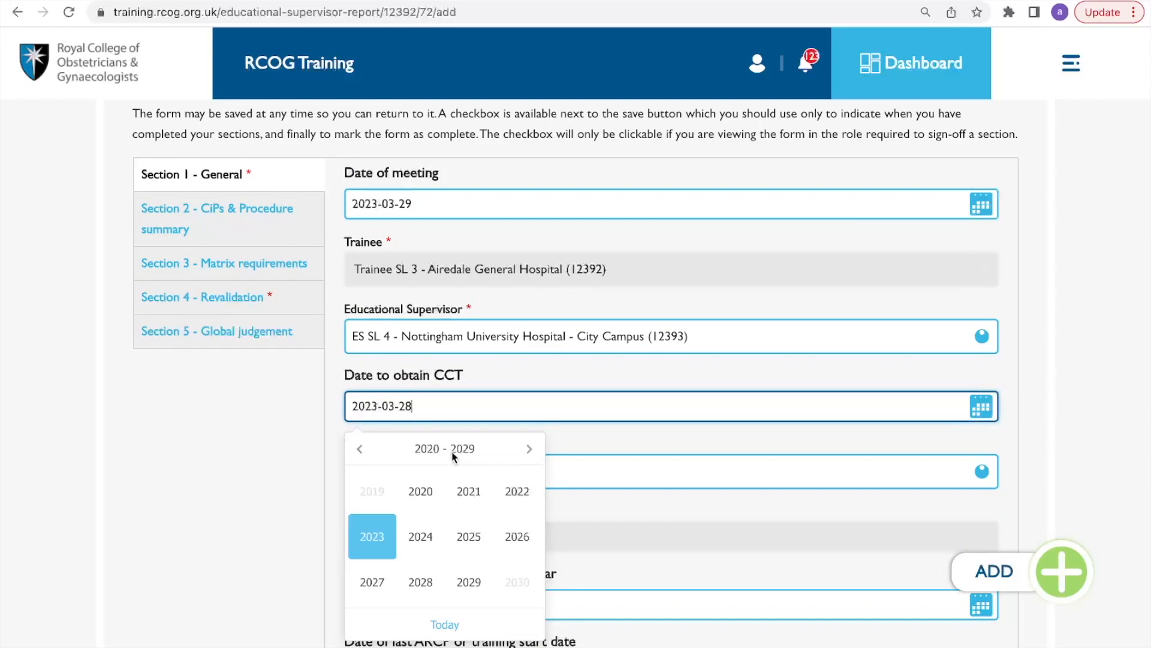
left_click(441, 584)
left_click(444, 550)
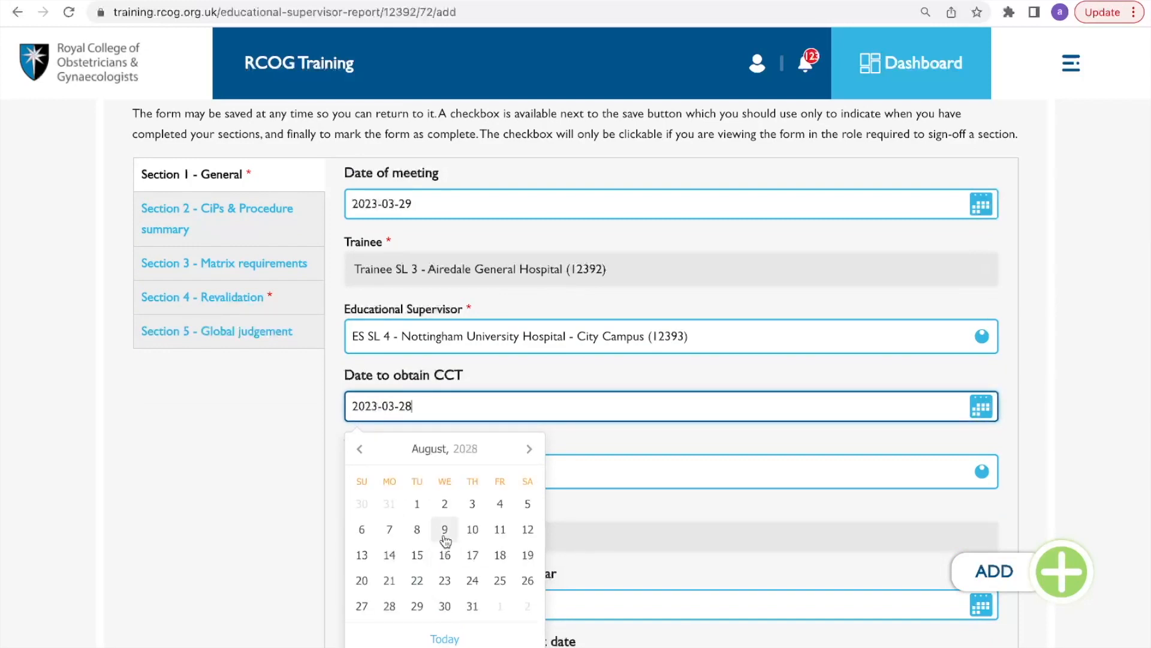
left_click(442, 506)
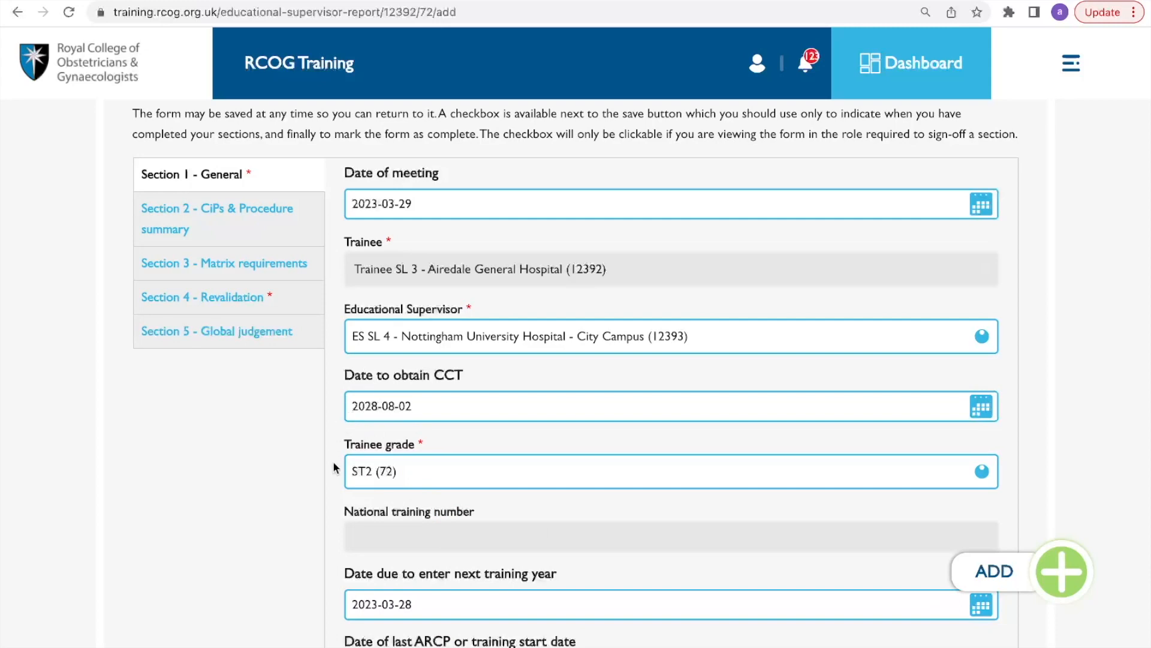
- Set the date due to enter the next training year to 2023-08-02
scroll(334, 468, "down", 1)
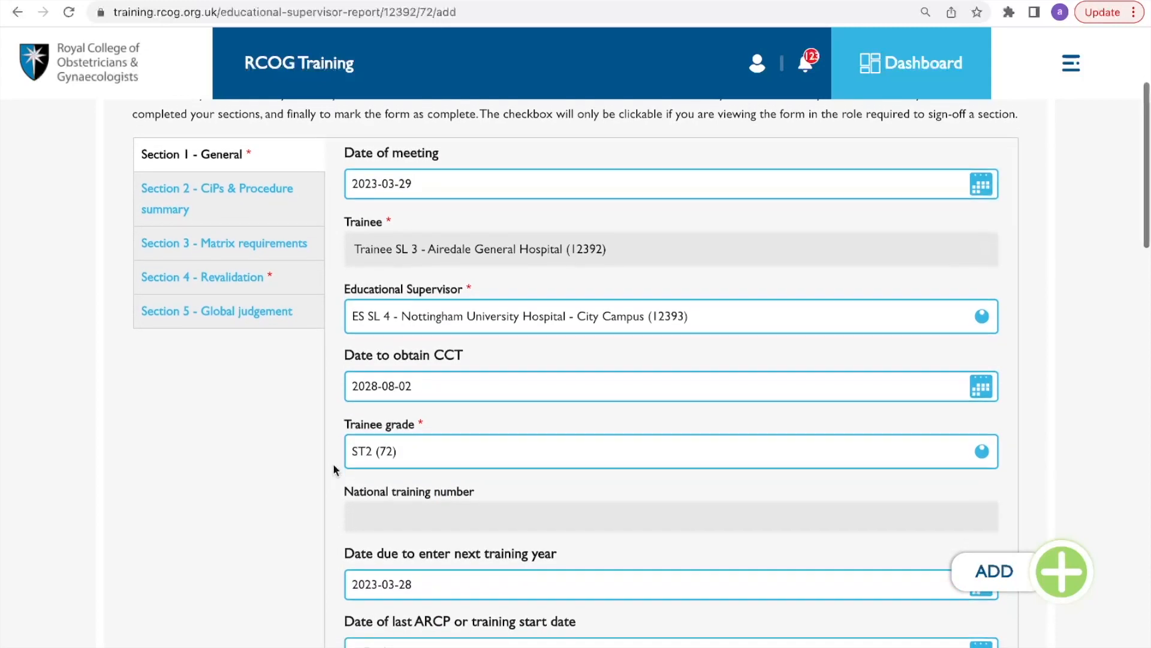
scroll(334, 465, "up", 1)
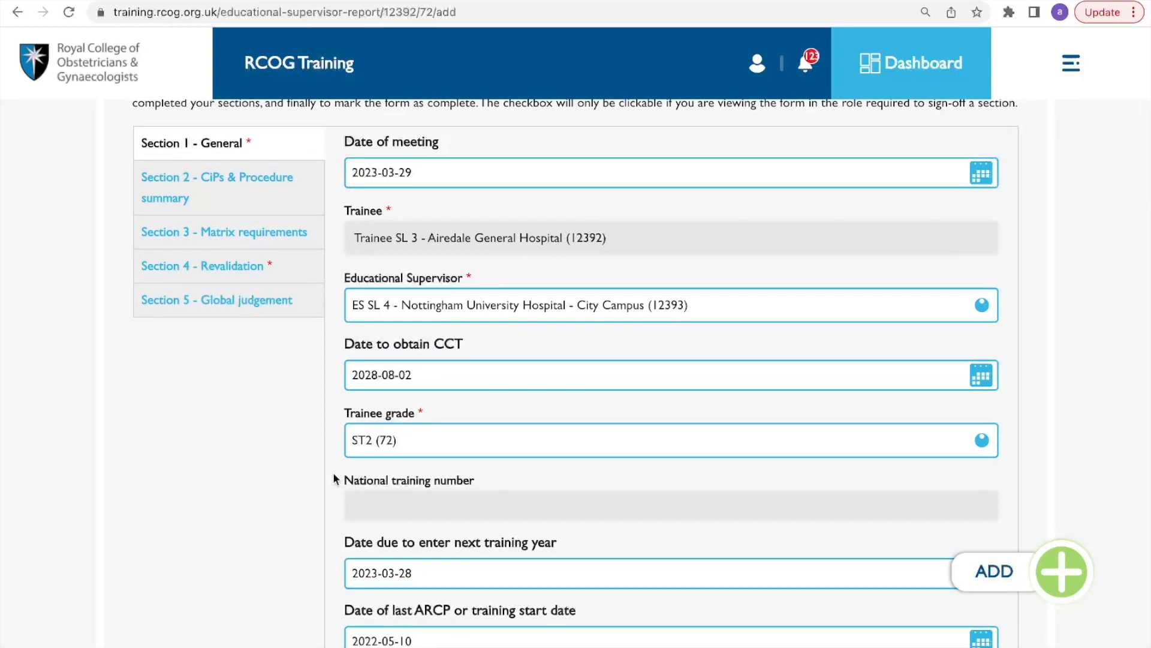
scroll(334, 479, "down", 2)
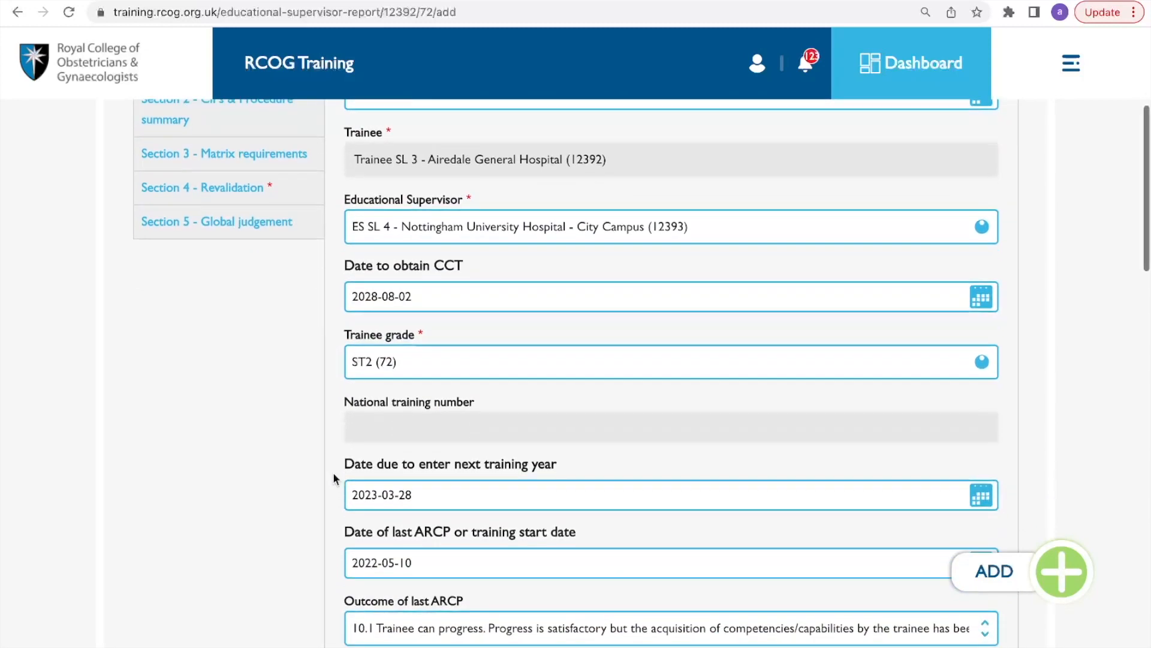
left_click(382, 486)
left_click(459, 534)
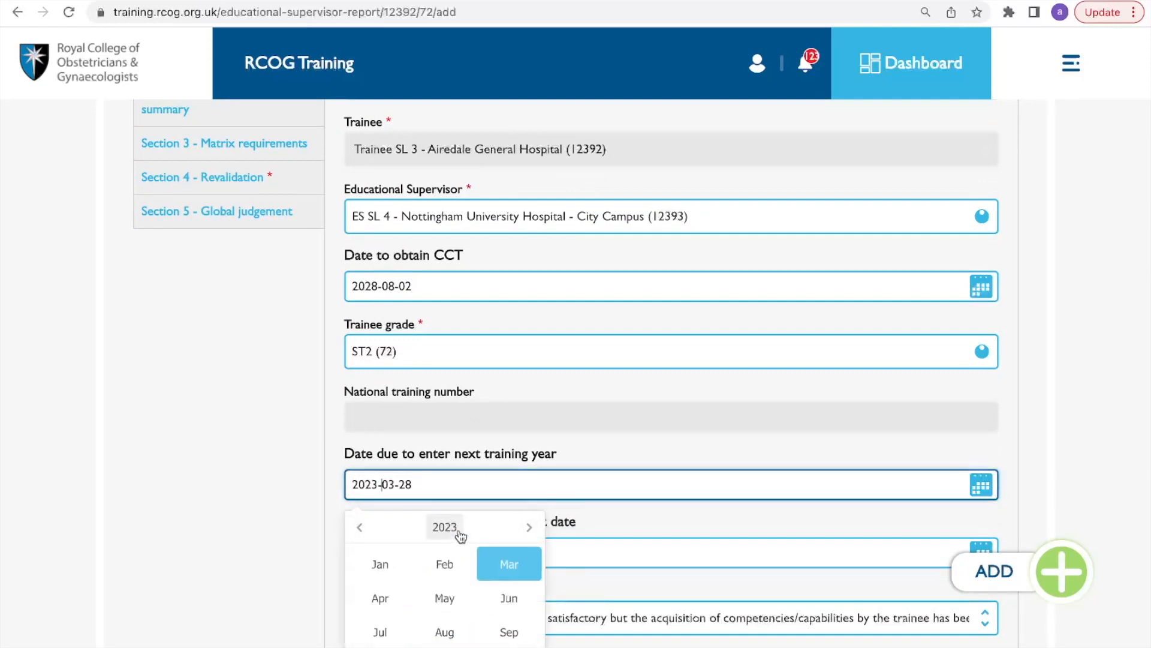
left_click(447, 528)
left_click(376, 616)
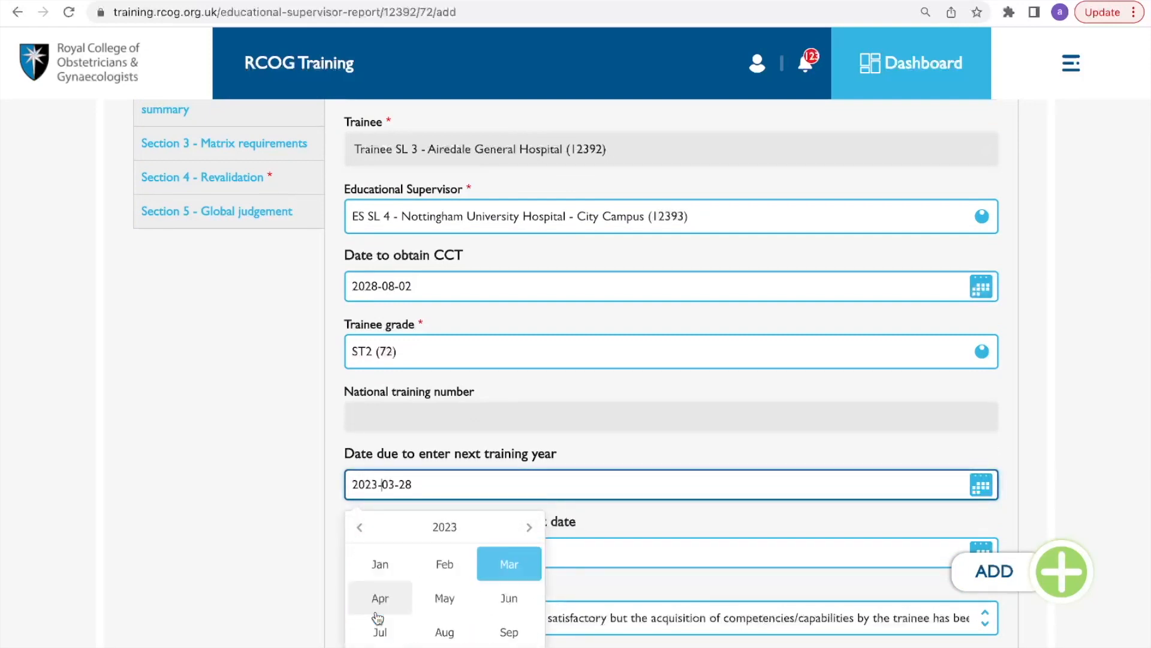
left_click(444, 632)
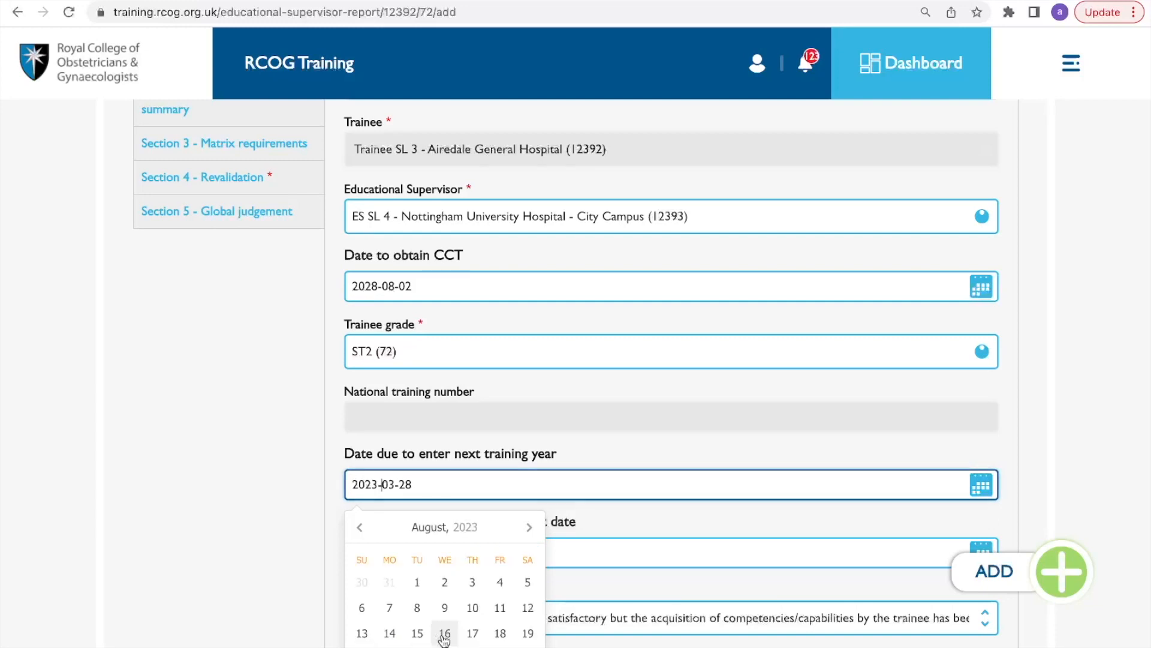
left_click(445, 583)
- Pick 2022-05-10 again as the date of last ARCP or training start date
scroll(351, 517, "down", 1)
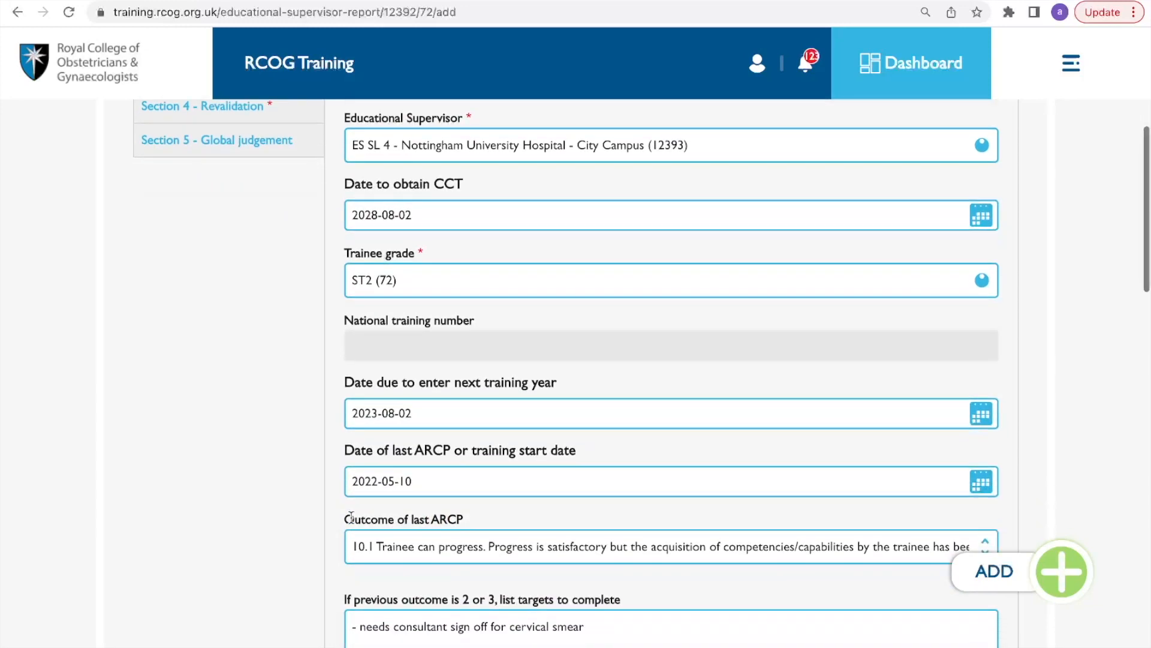
scroll(351, 516, "down", 2)
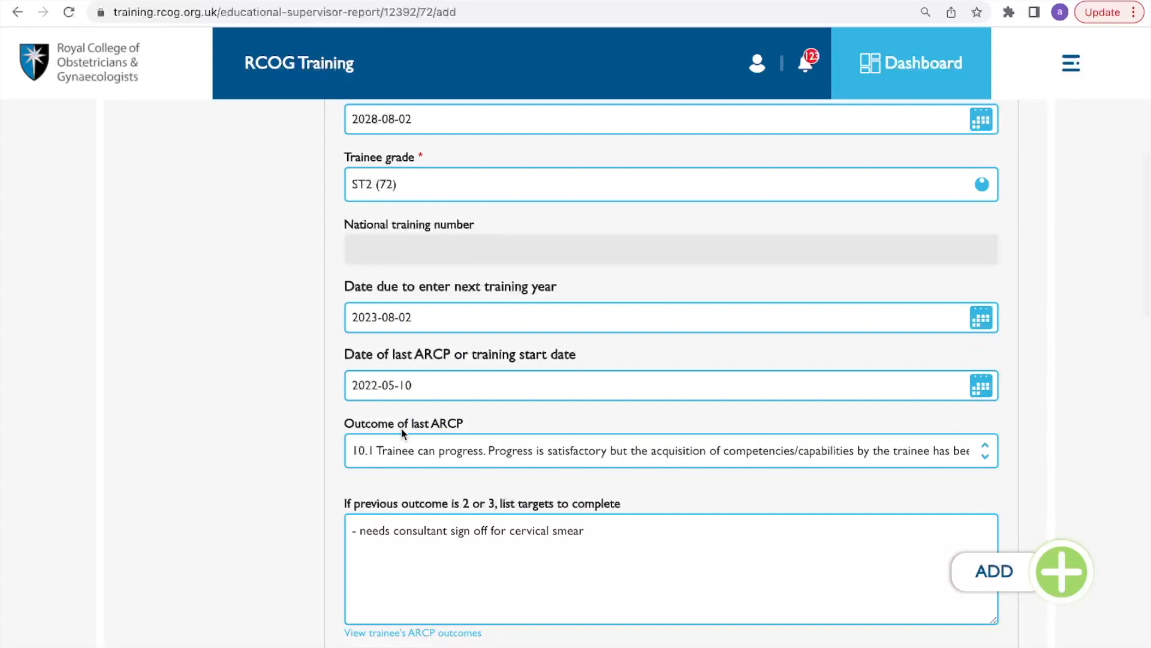
left_click(419, 393)
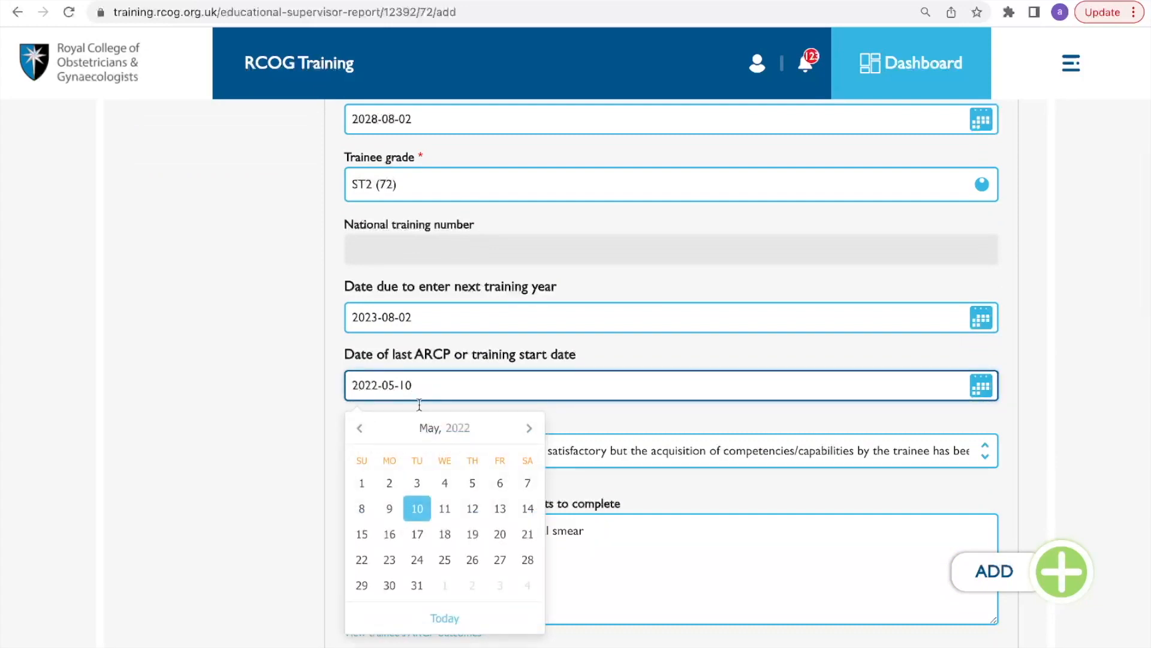
left_click(431, 428)
left_click(454, 431)
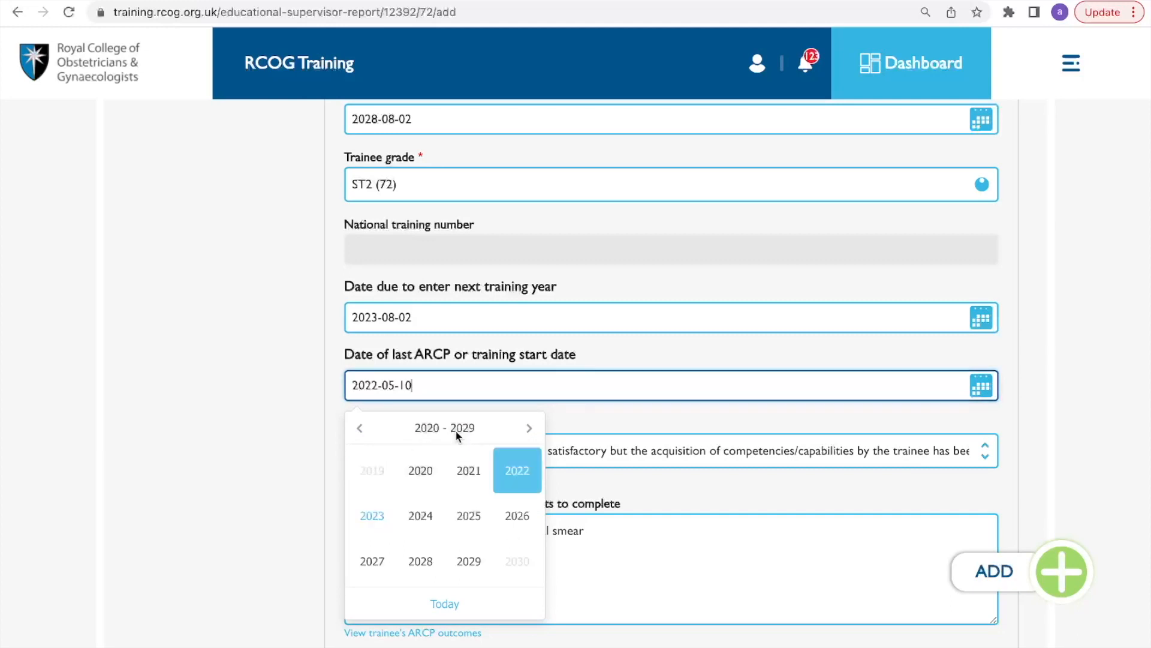
left_click(509, 480)
left_click(441, 498)
left_click(416, 509)
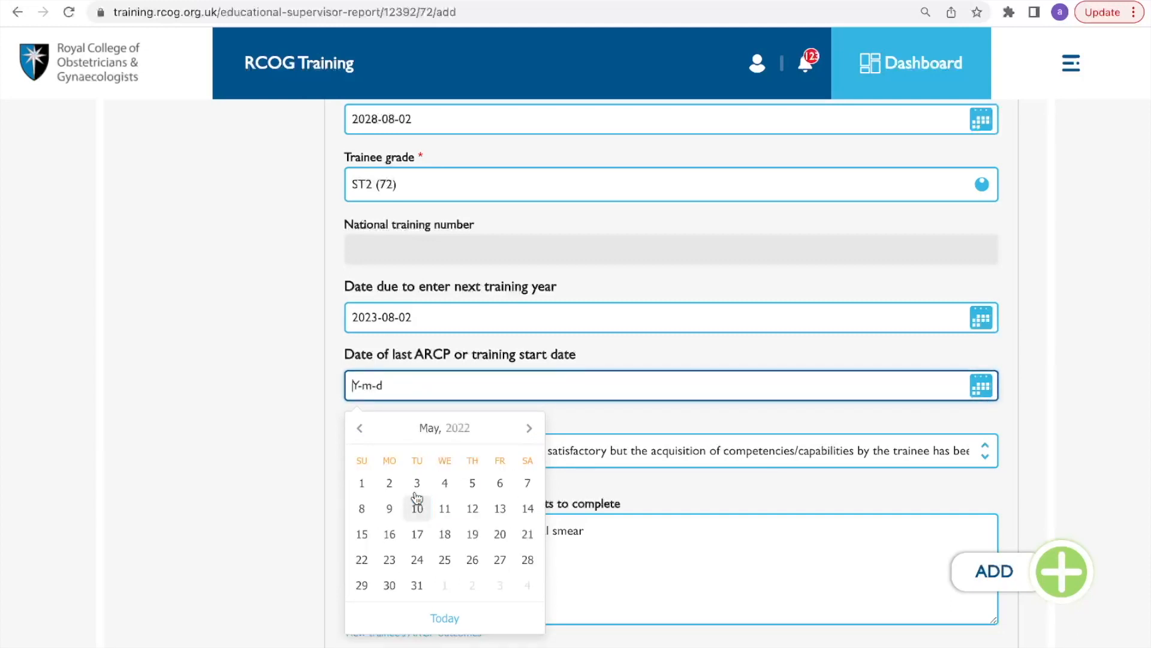
left_click(418, 508)
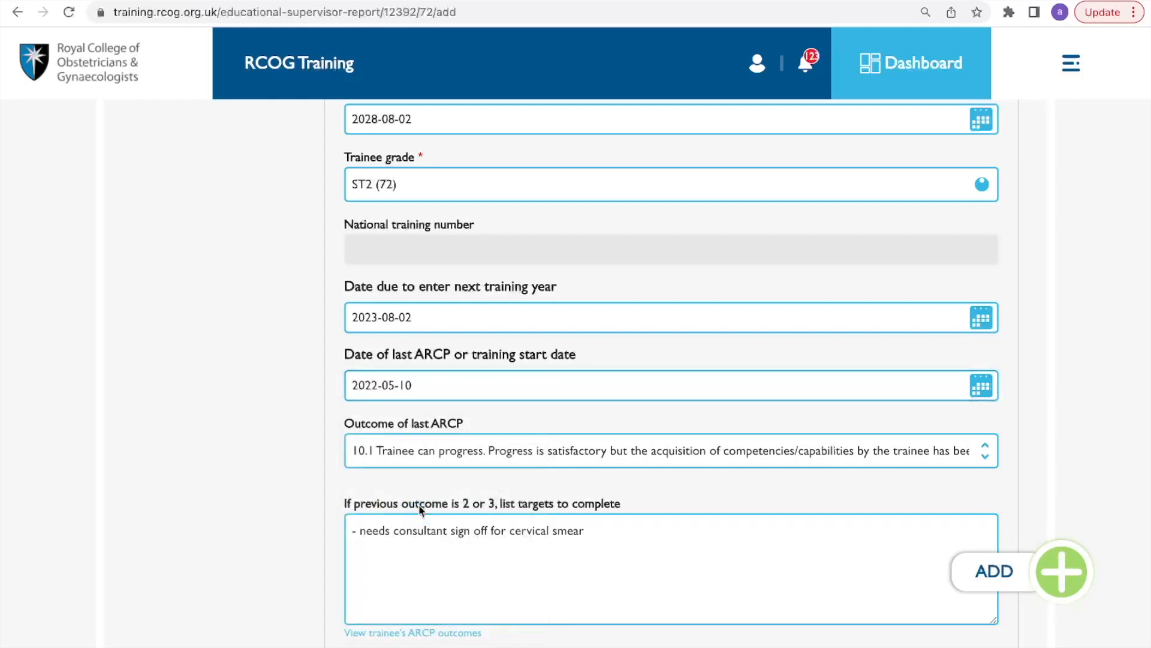
- Review the outcome options for the last ARCP keeping 10.1, and check the targets to complete and the MRCOG exam dates
left_click(432, 463)
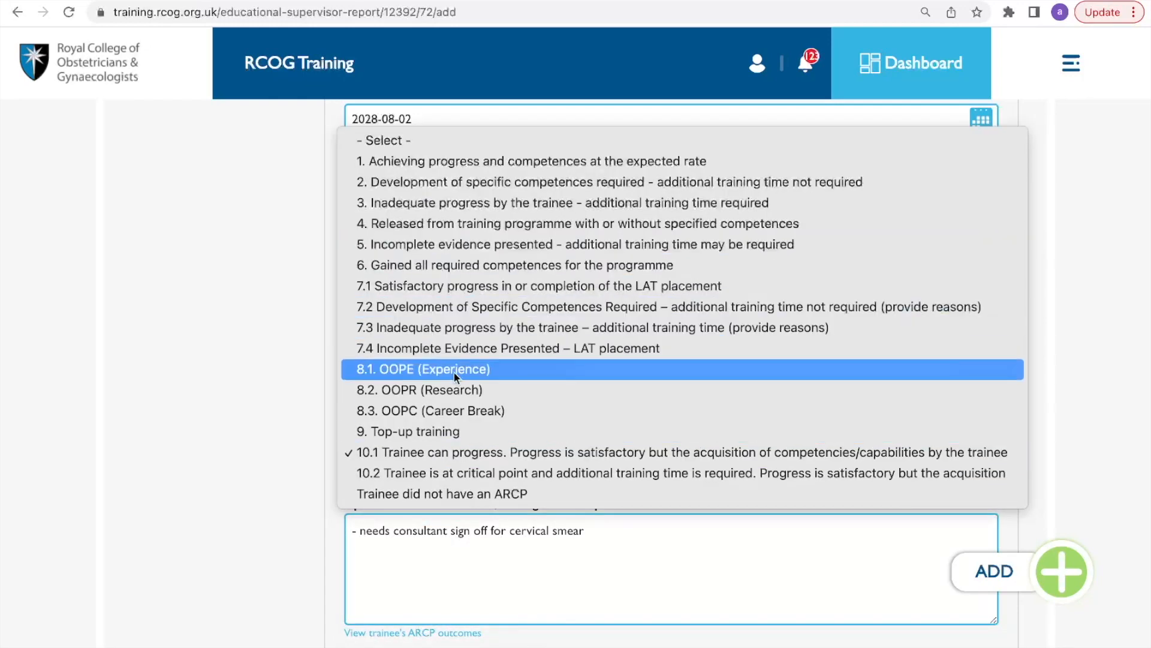
left_click(449, 451)
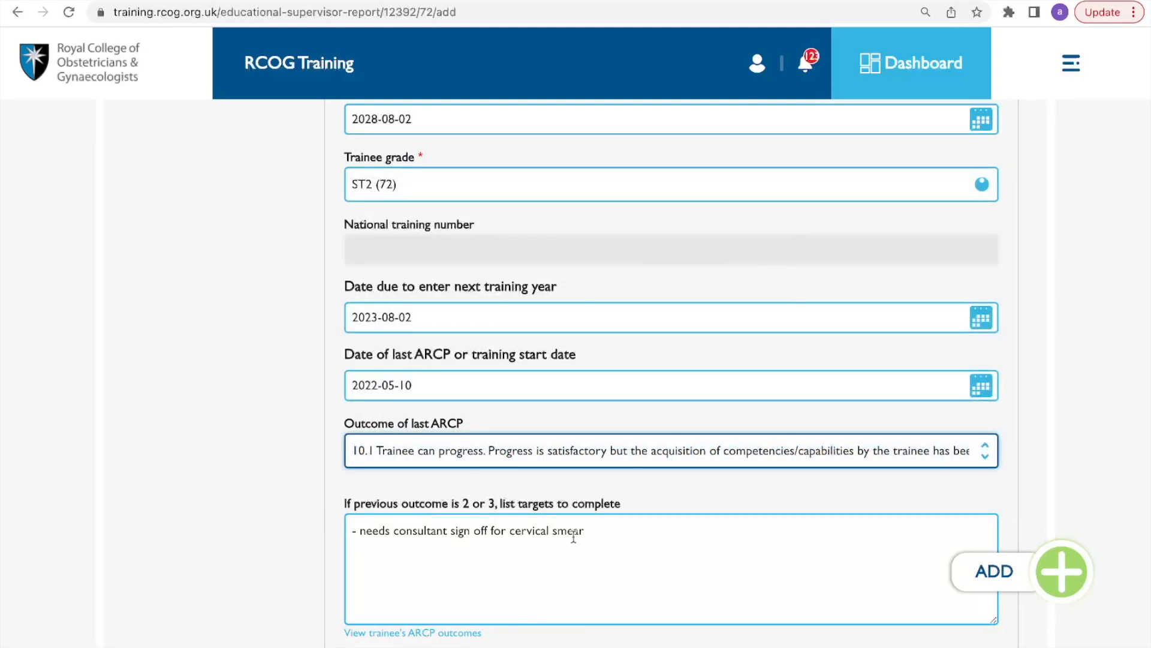
left_click(599, 532)
scroll(599, 532, "down", 1)
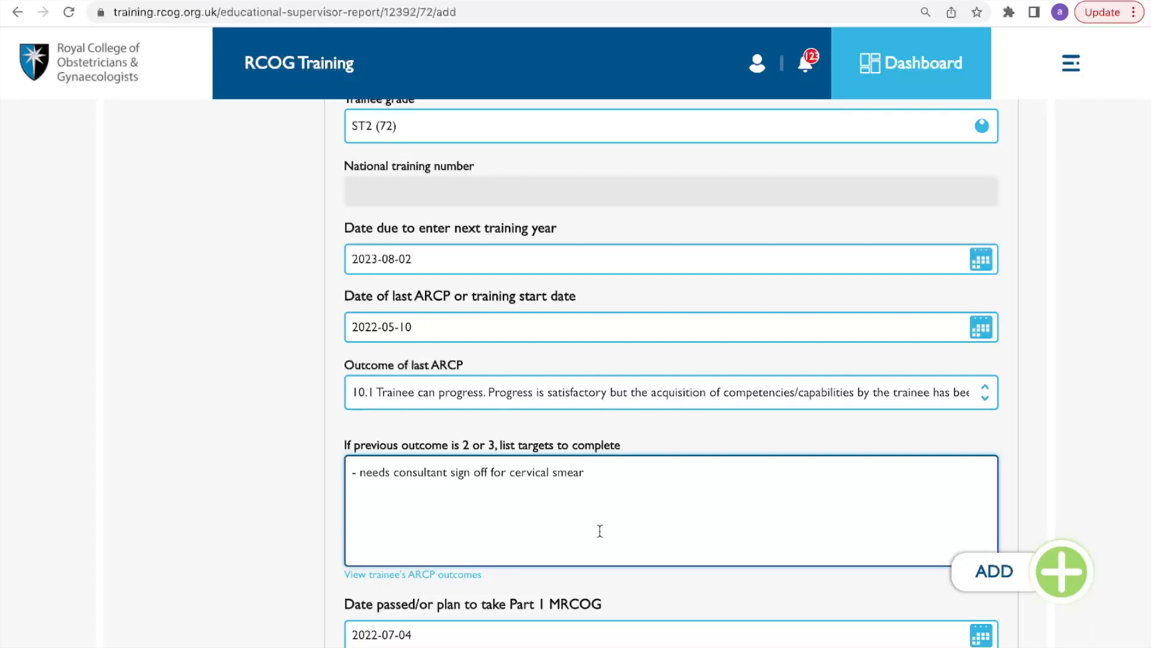
scroll(600, 531, "down", 1)
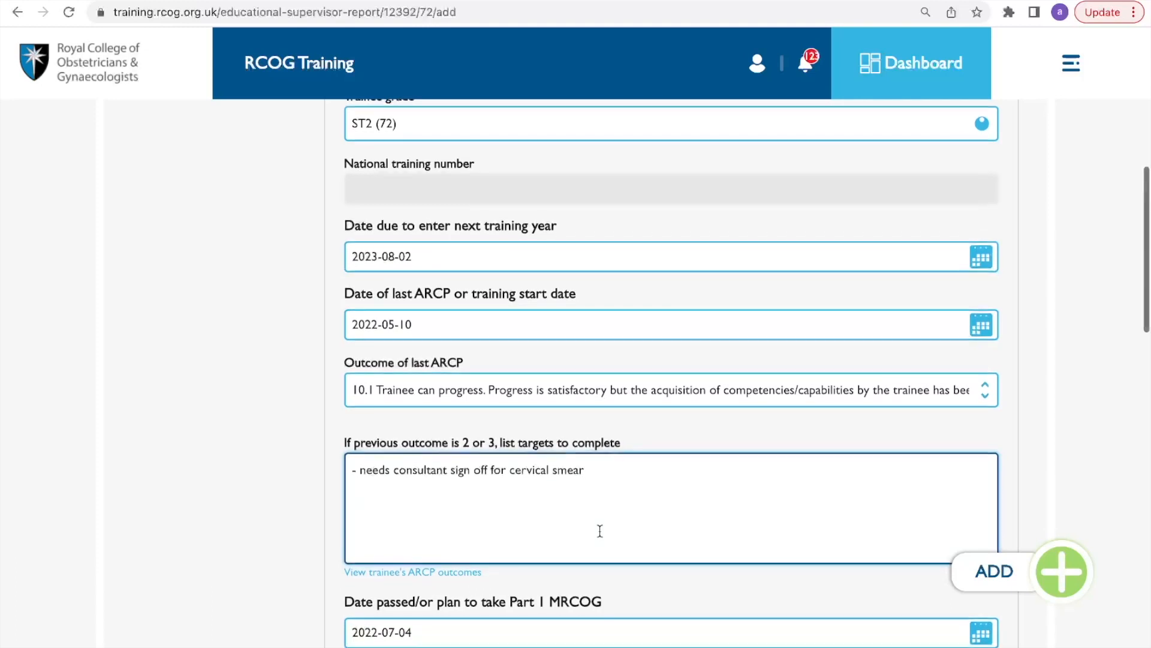
scroll(600, 531, "down", 2)
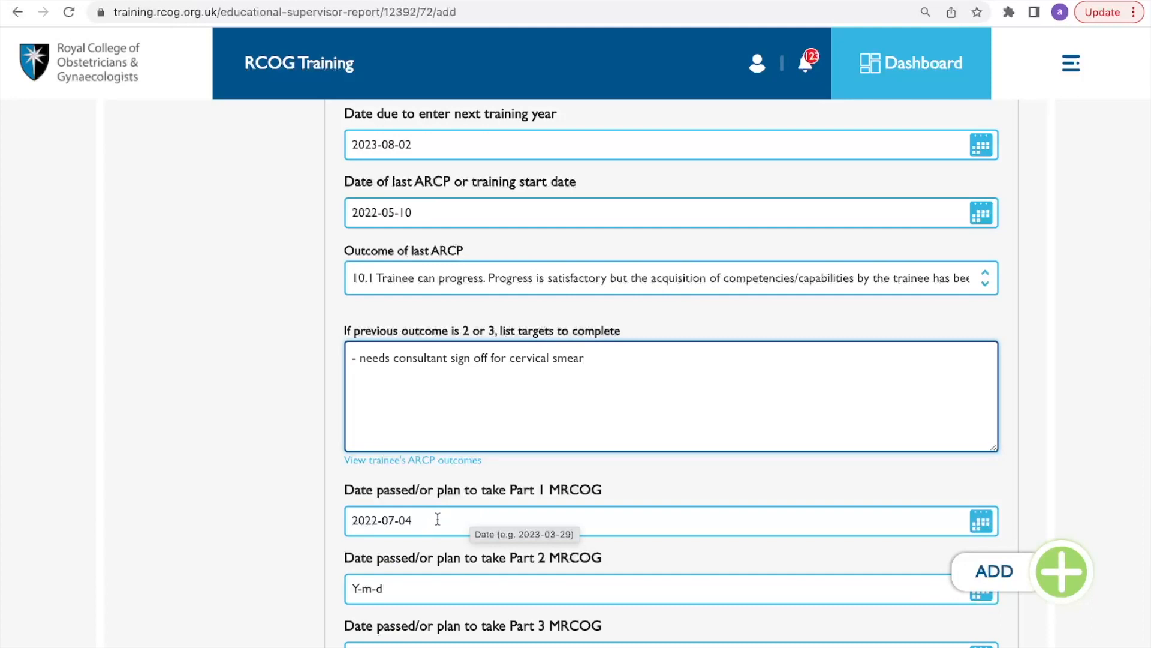
scroll(438, 519, "down", 3)
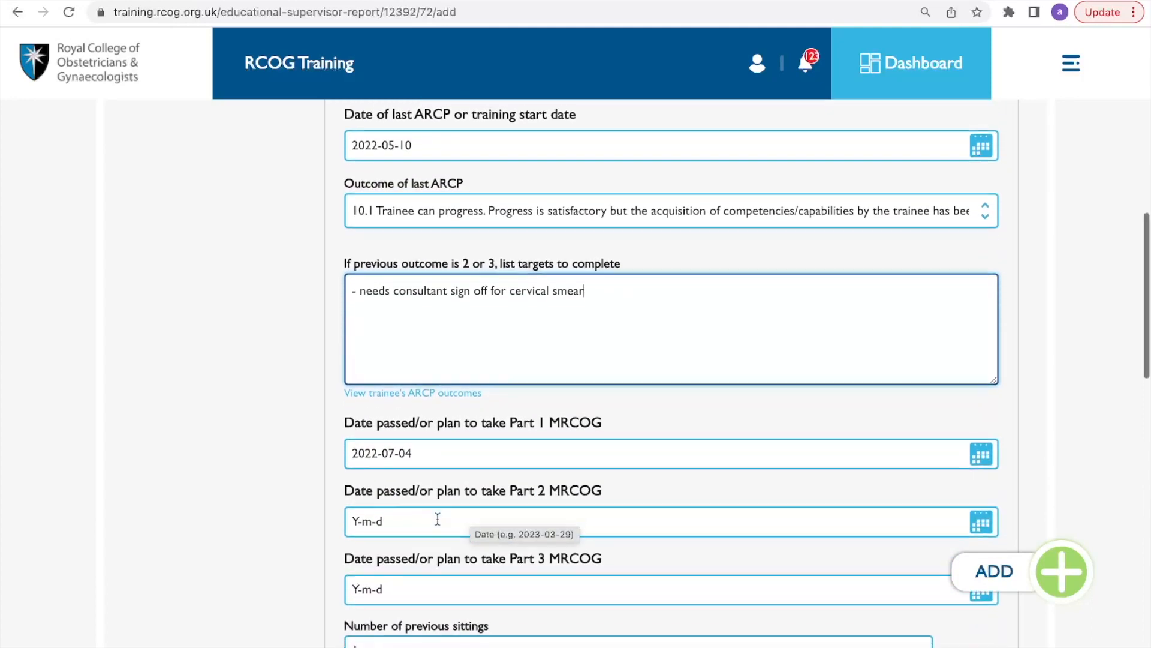
- Pick 2022-08-03 again as the Date from of the ST2 post under Training/post attachments
scroll(438, 519, "down", 2)
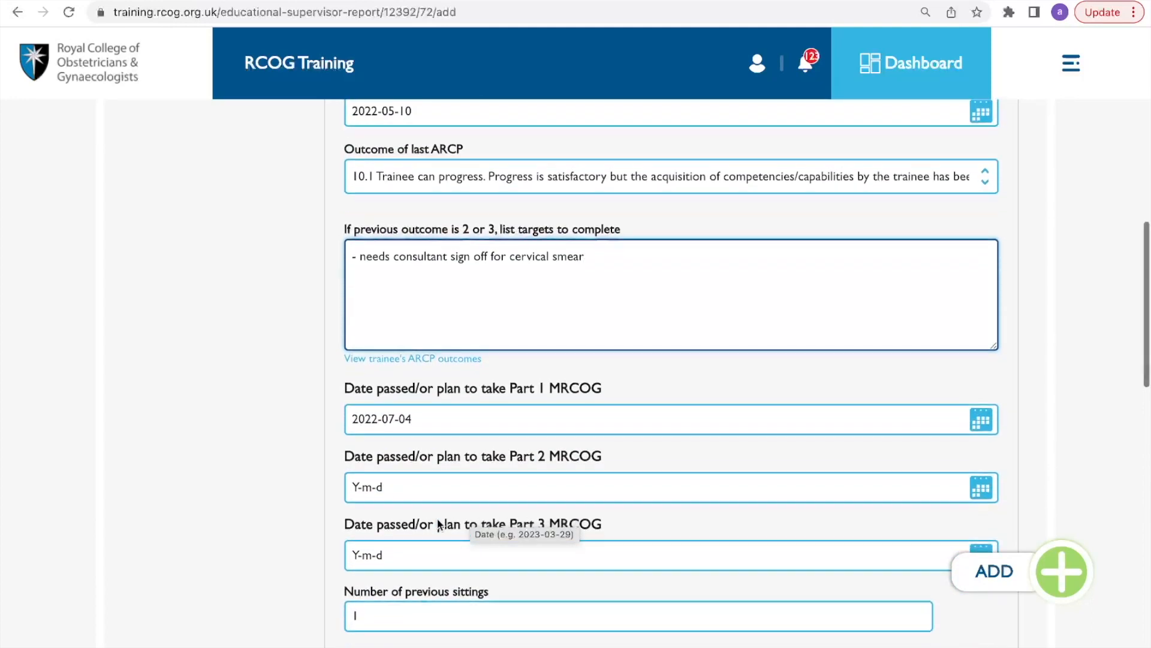
scroll(437, 519, "down", 2)
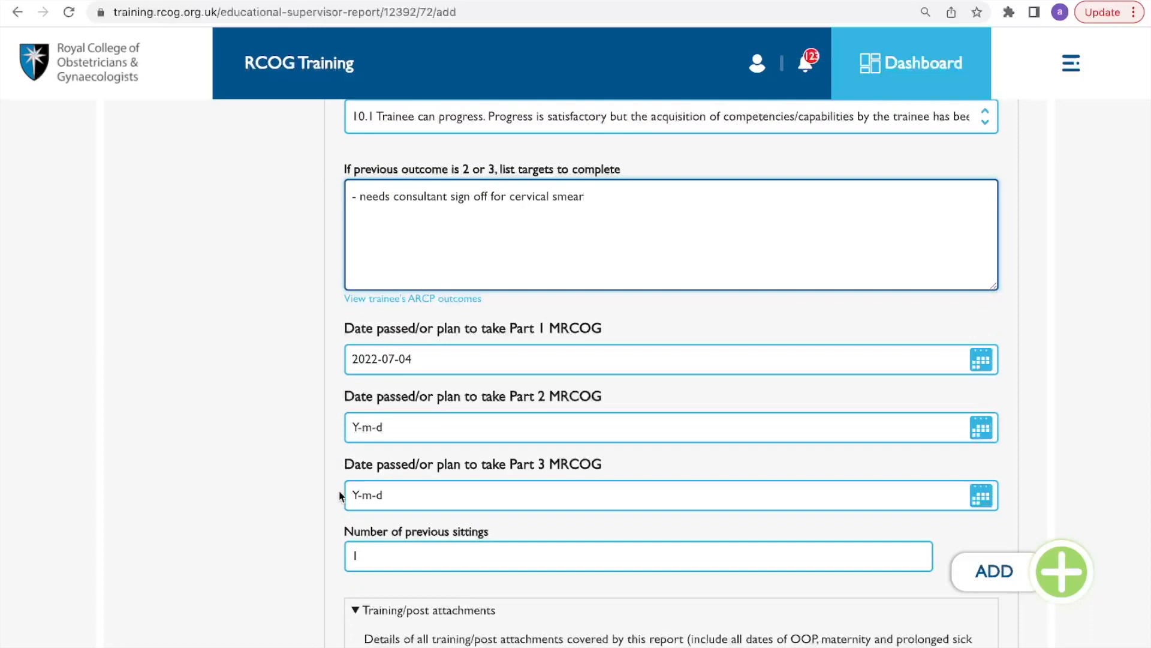
scroll(339, 498, "down", 4)
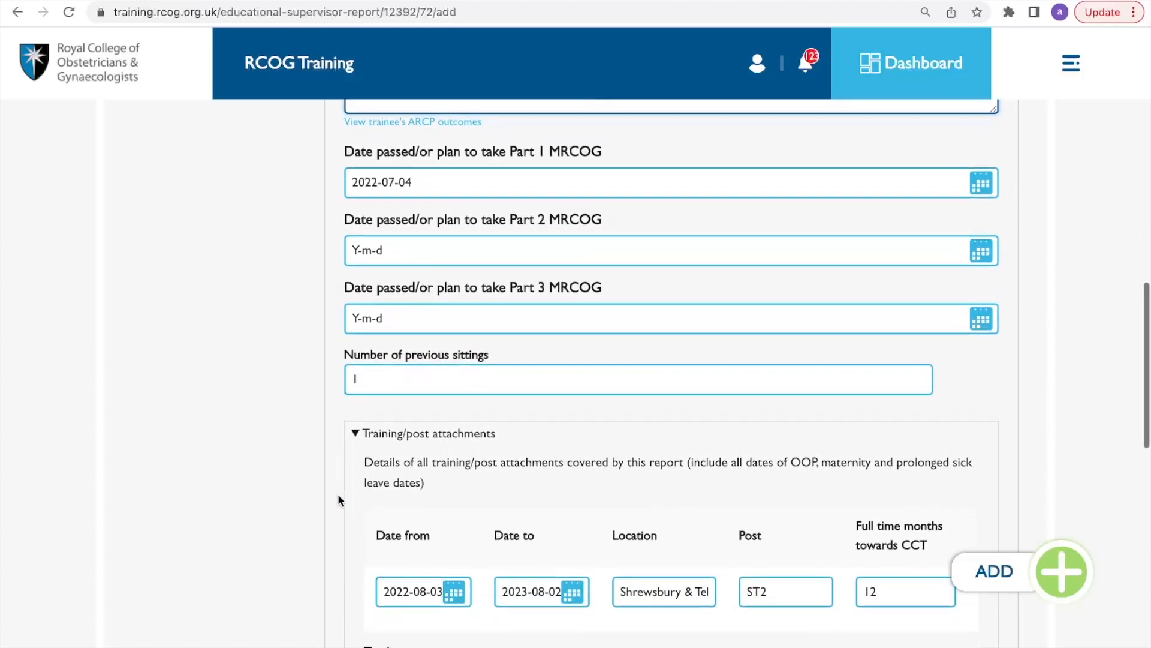
scroll(337, 494, "down", 2)
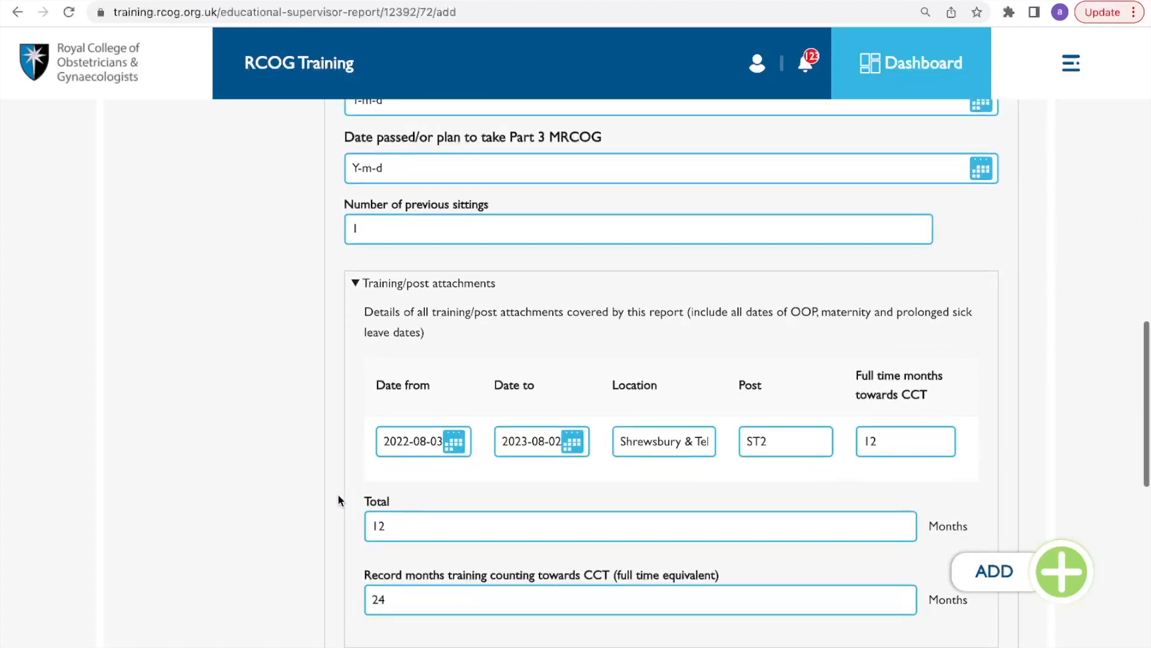
scroll(337, 494, "down", 1)
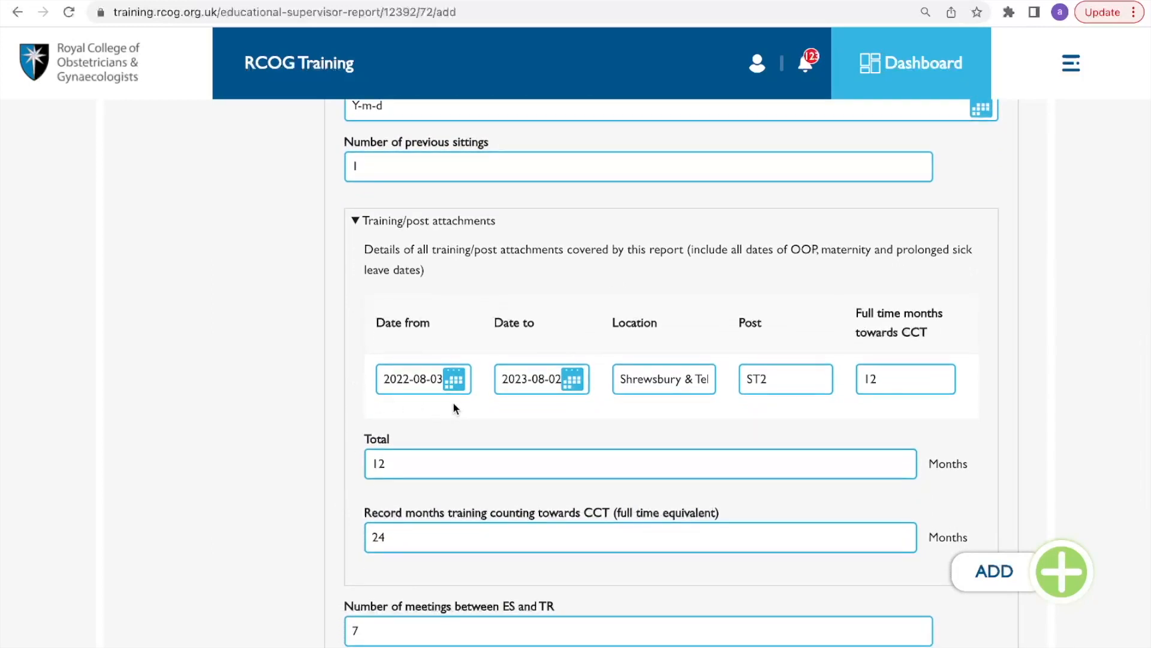
left_click(456, 384)
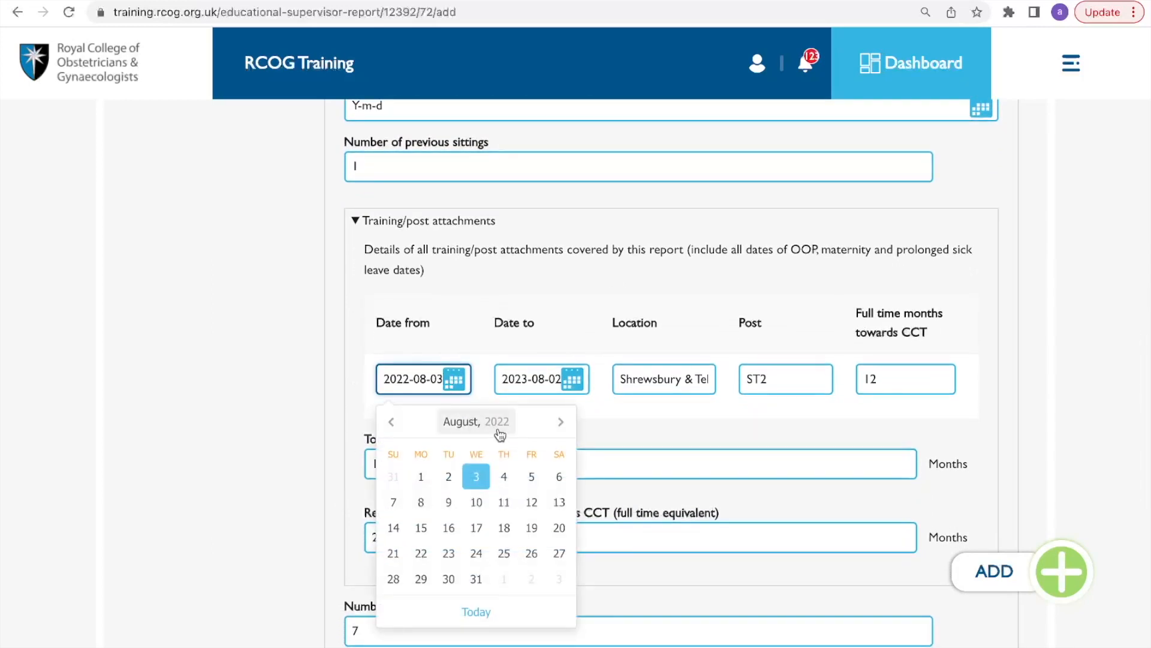
left_click(496, 427)
left_click(477, 428)
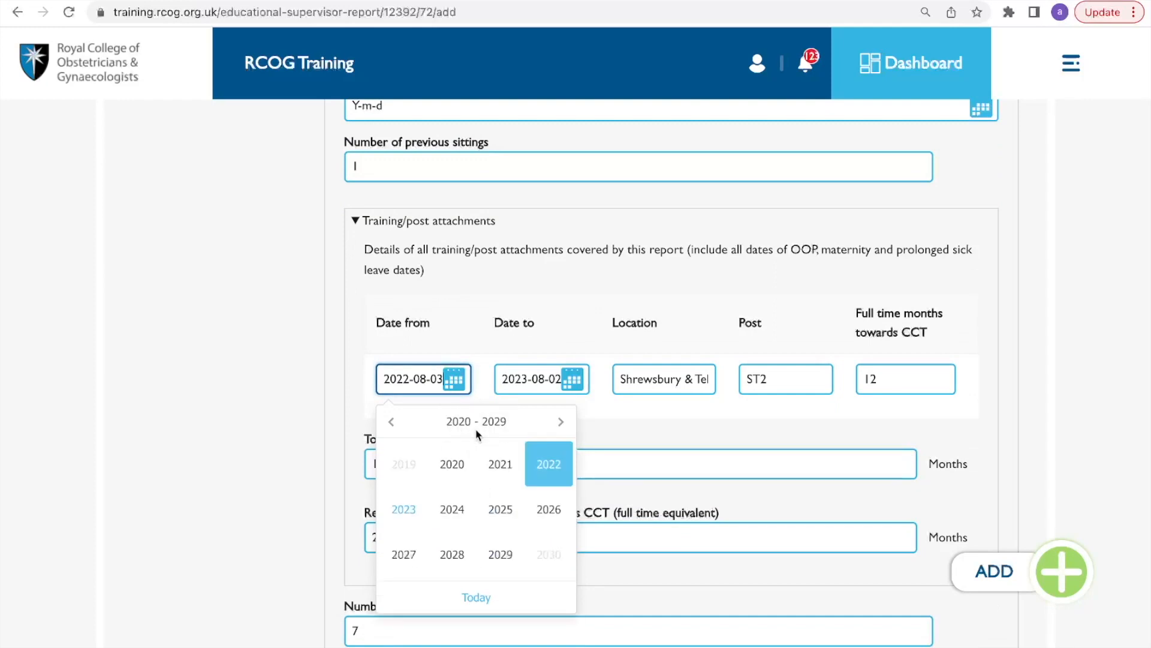
left_click(539, 469)
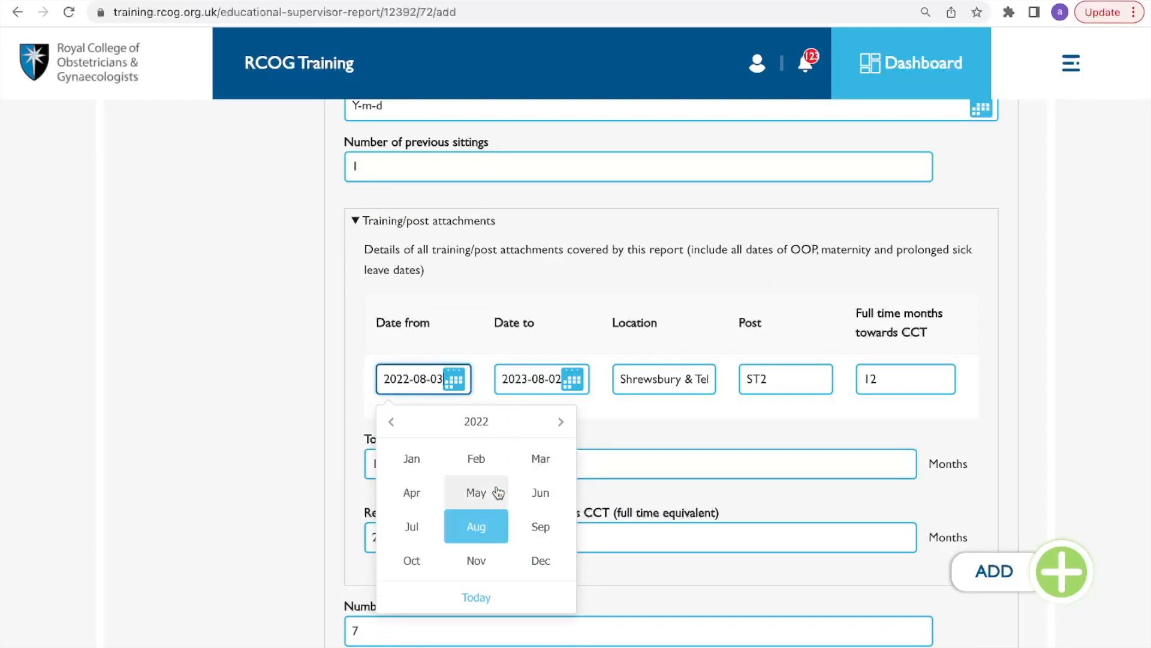
left_click(475, 528)
left_click(476, 477)
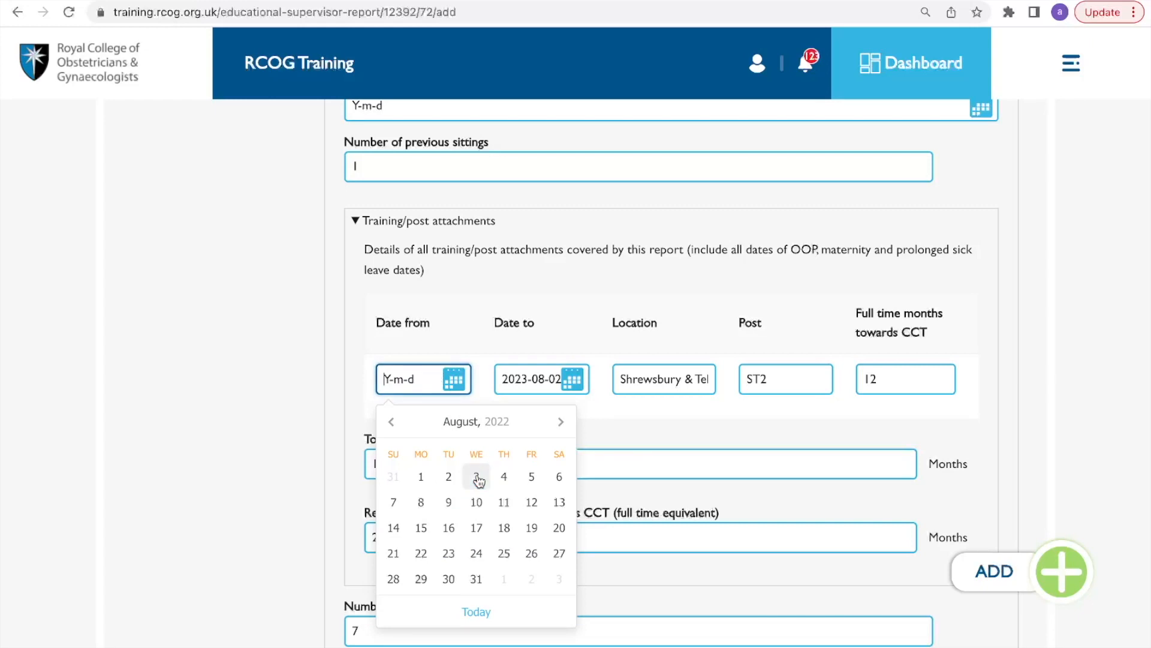
left_click(476, 477)
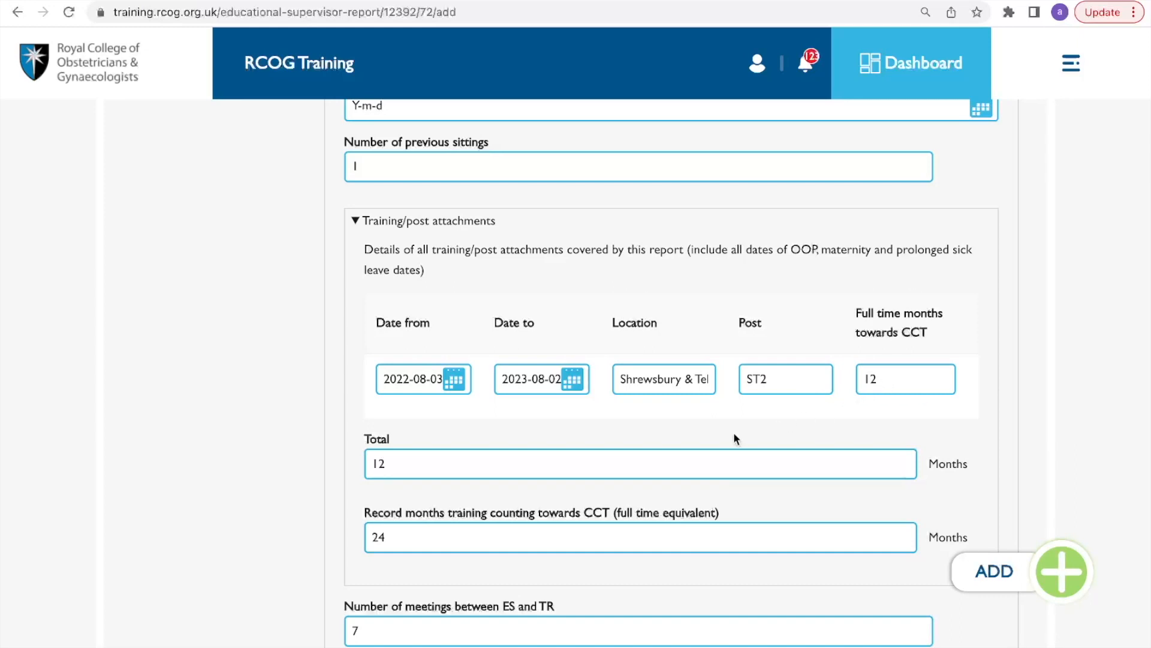
- Check the total months and the months of training counting towards CCT for the training attachments
left_click(527, 462)
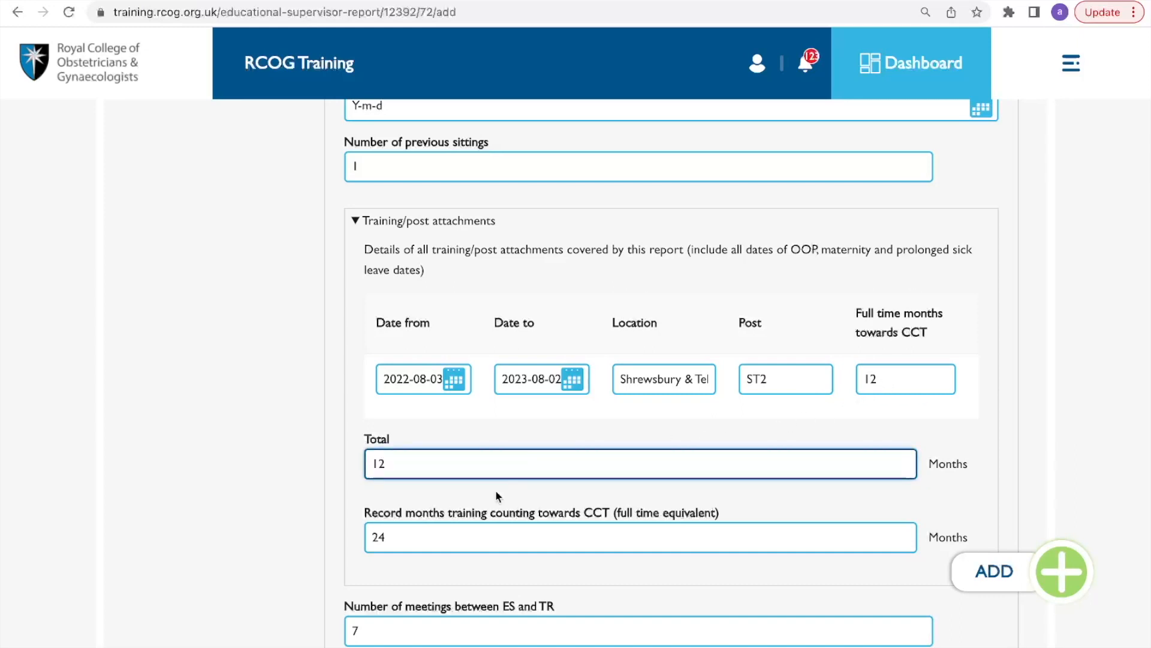
left_click(456, 534)
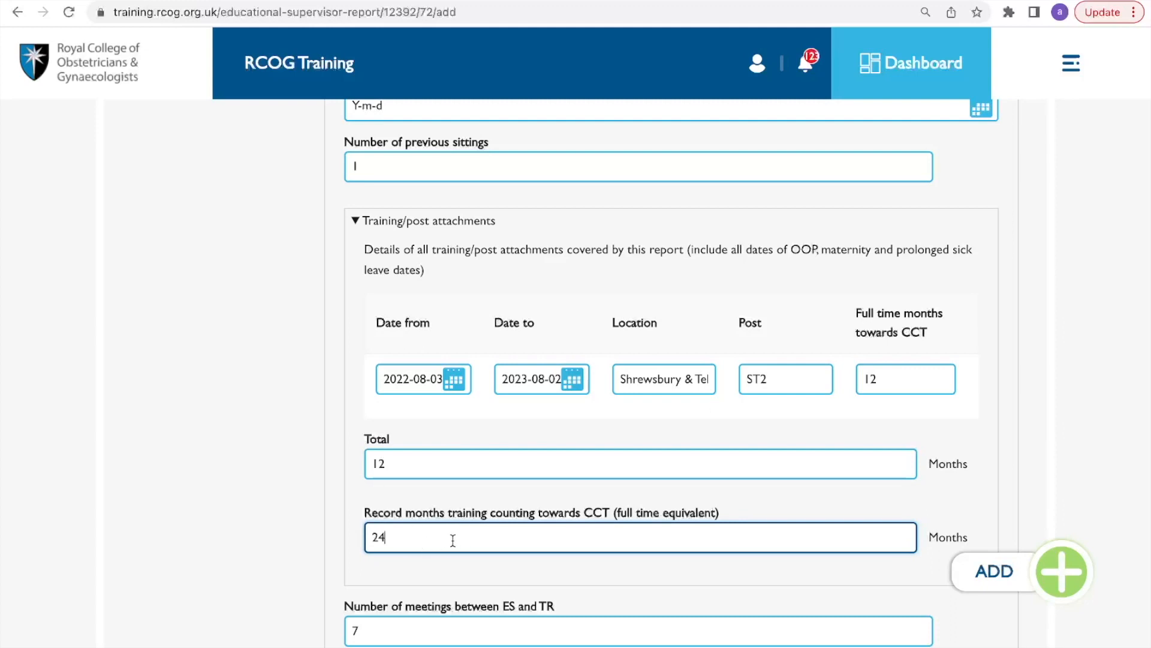
scroll(452, 539, "down", 3)
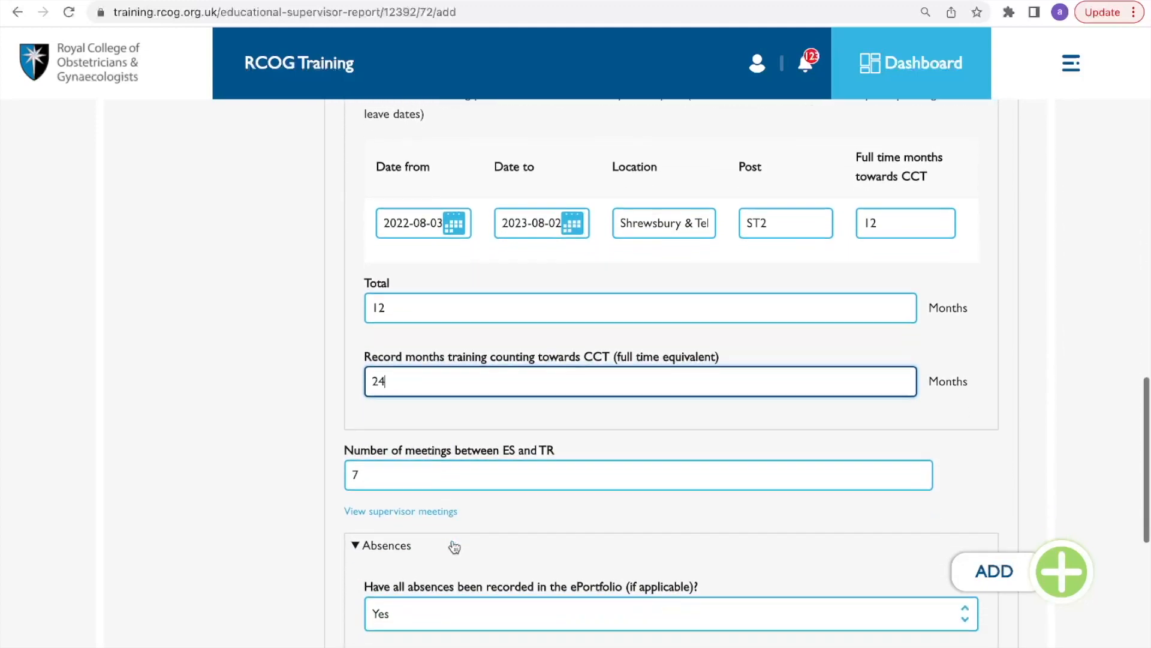
- View the trainee's list of supervisor meetings, close it, and return to the number of meetings between ES and TR
left_click(439, 488)
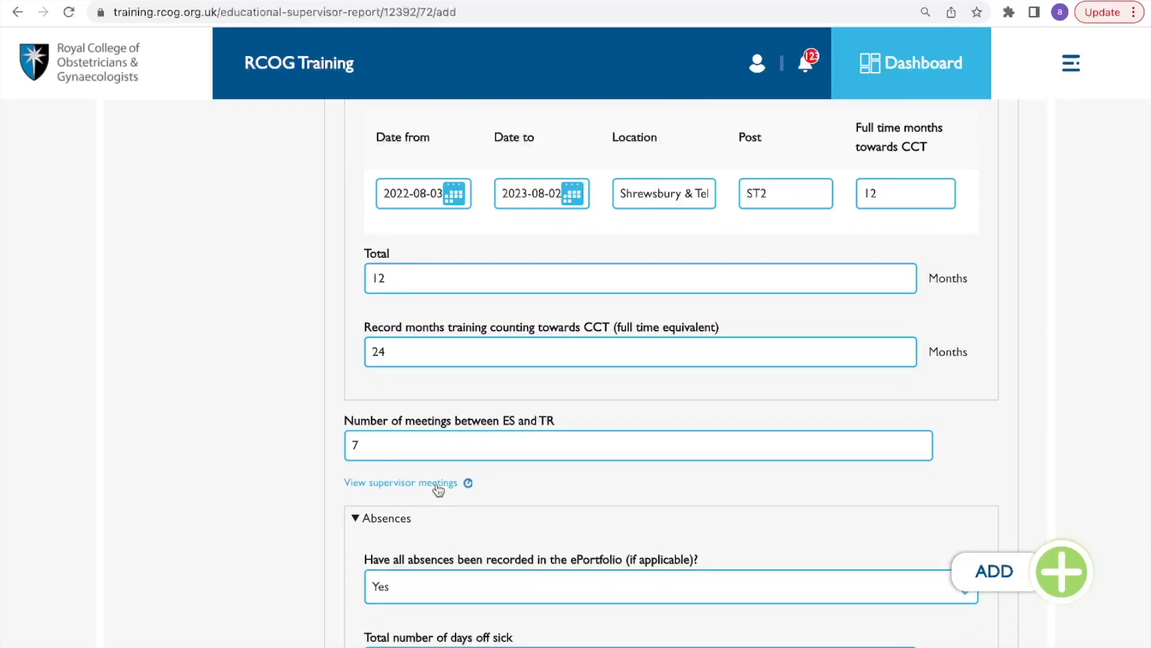
scroll(481, 347, "down", 3)
scroll(482, 350, "up", 2)
scroll(482, 349, "down", 1)
scroll(482, 350, "up", 1)
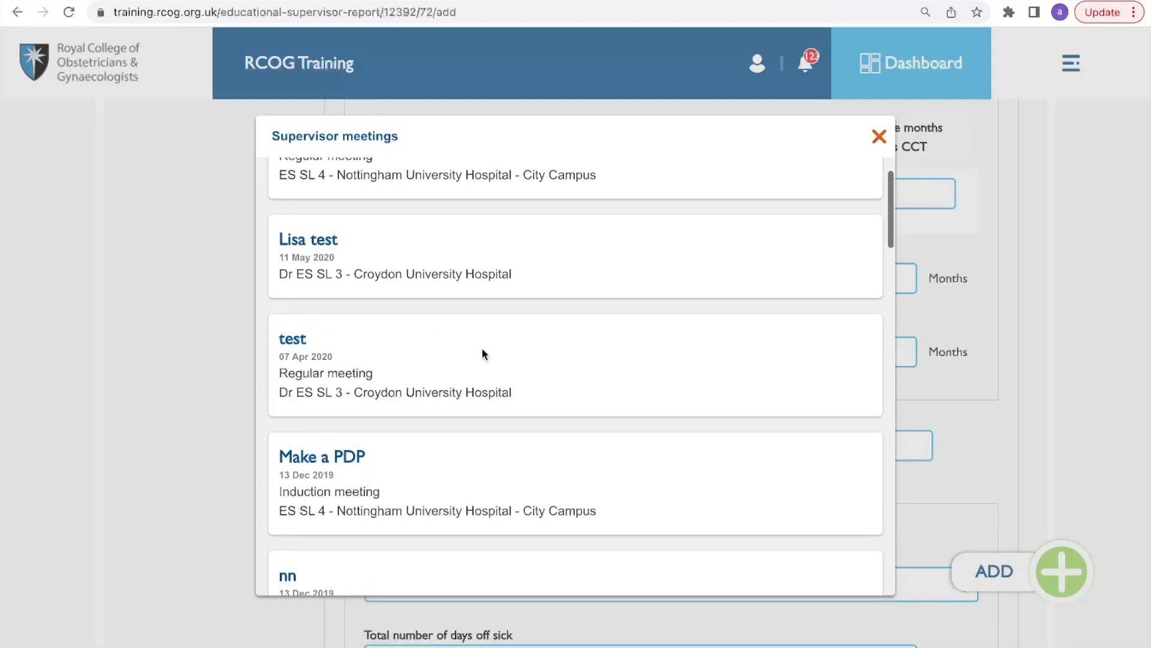
left_click(879, 139)
left_click(523, 439)
- Select Yes for whether all absences have been recorded in the ePortfolio
scroll(523, 441, "down", 3)
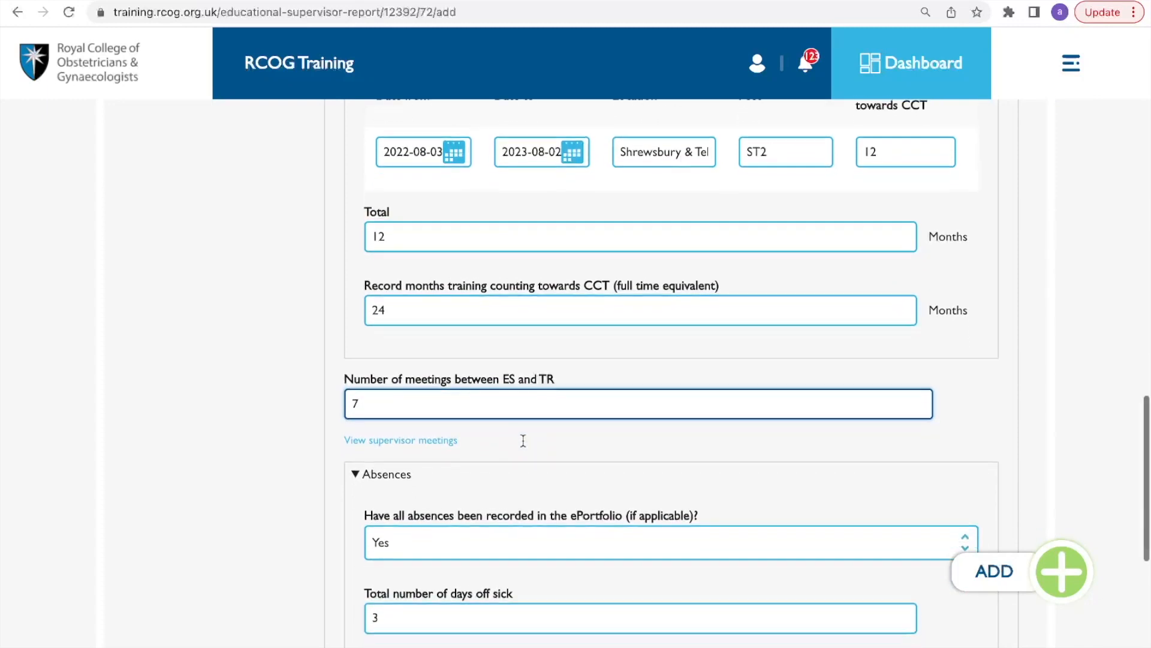
scroll(523, 442, "down", 2)
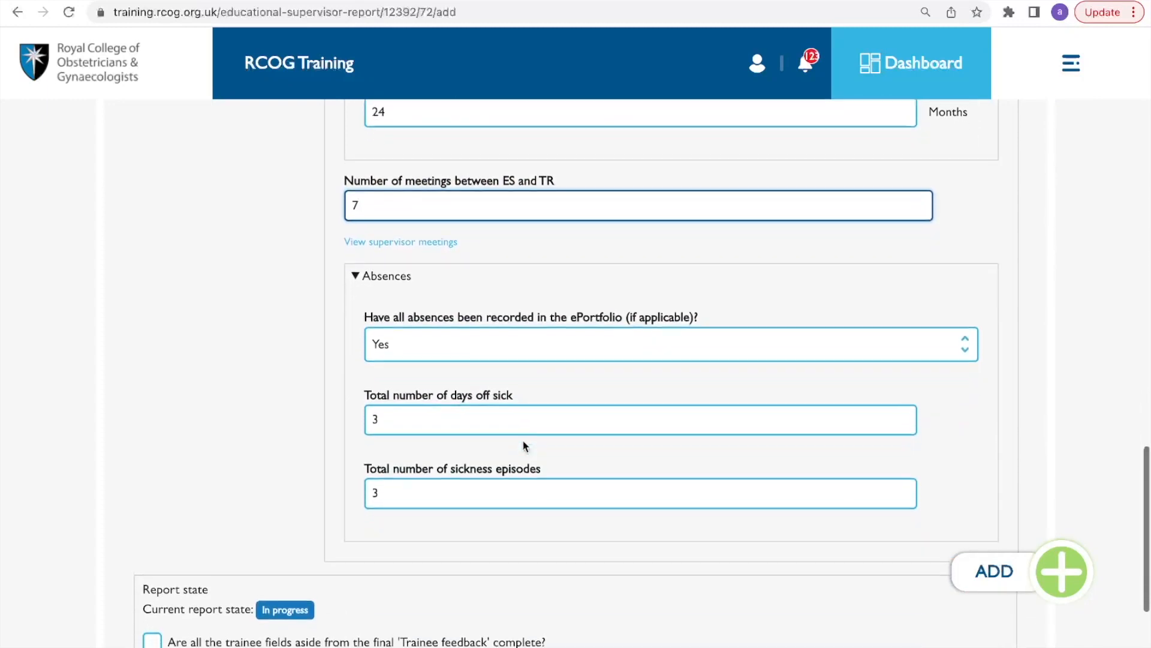
left_click(413, 335)
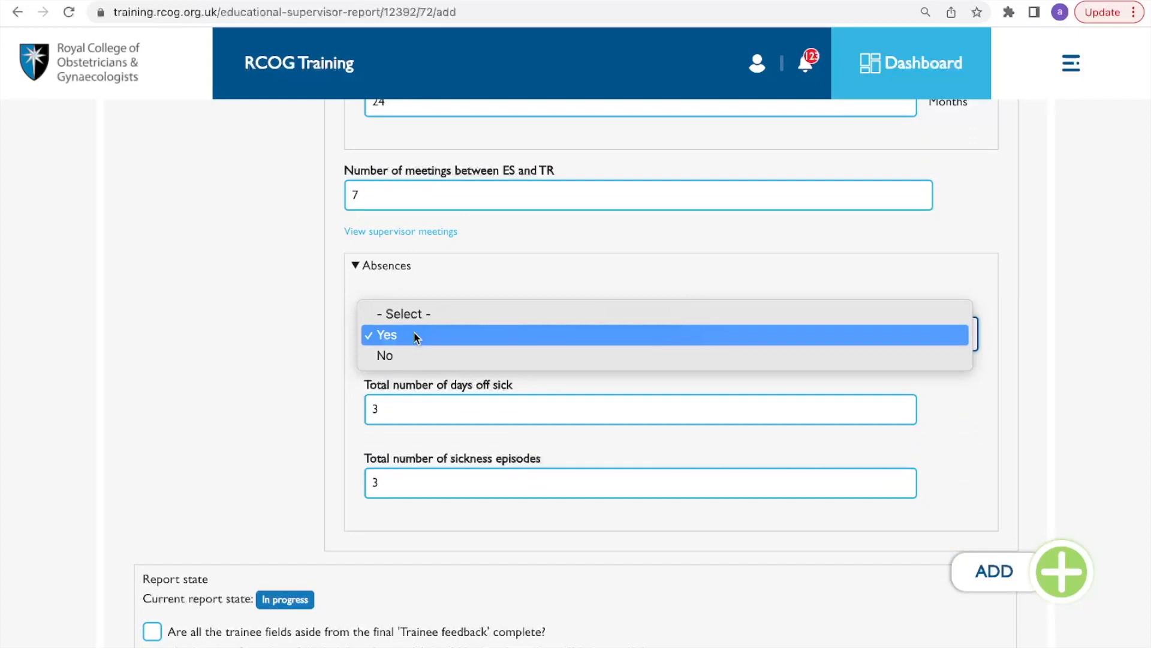
left_click(414, 335)
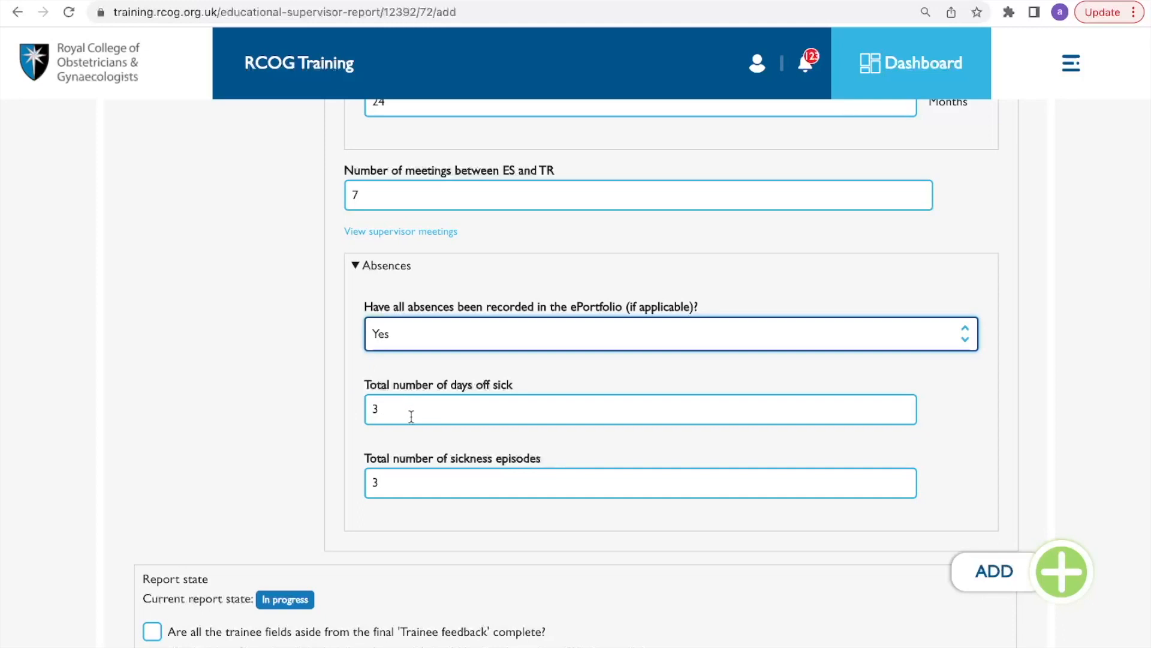
- Examine the sickness totals, the Report state tick-box with its warning, and the list of report sections
scroll(411, 416, "down", 1)
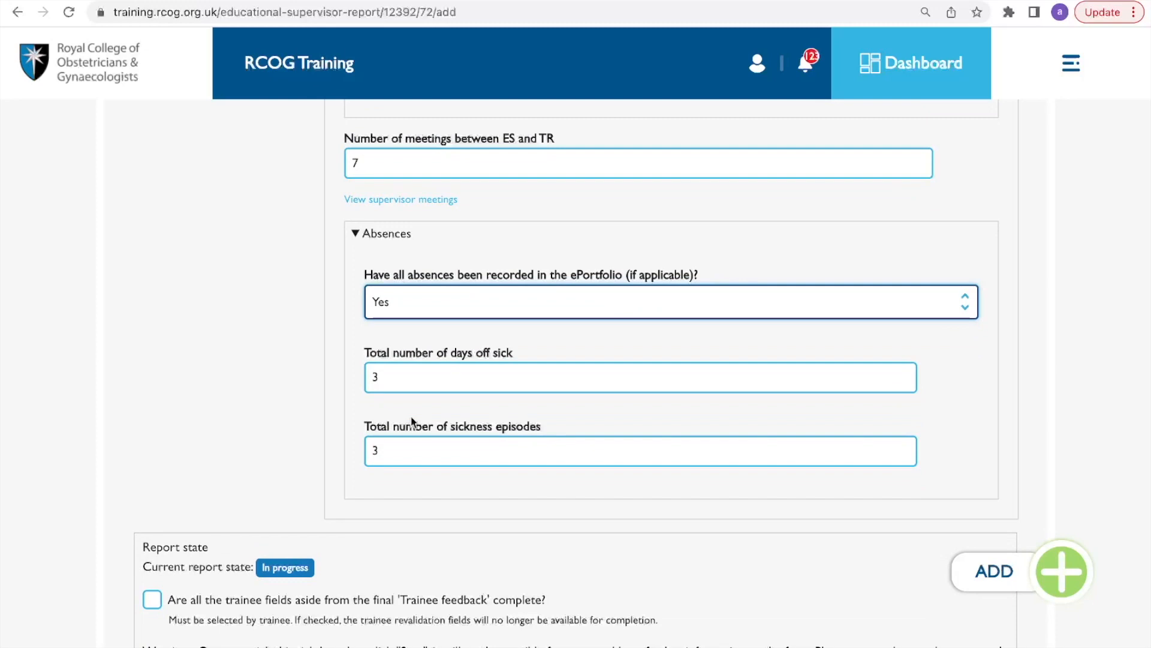
scroll(412, 420, "down", 2)
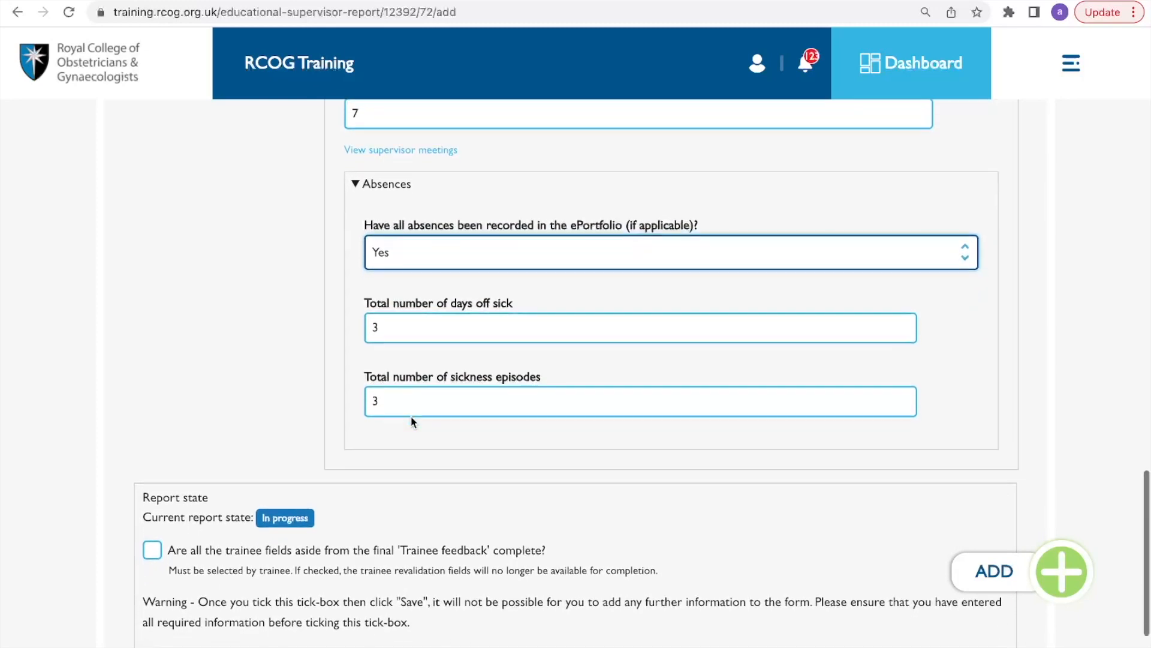
scroll(412, 420, "down", 2)
scroll(412, 421, "down", 2)
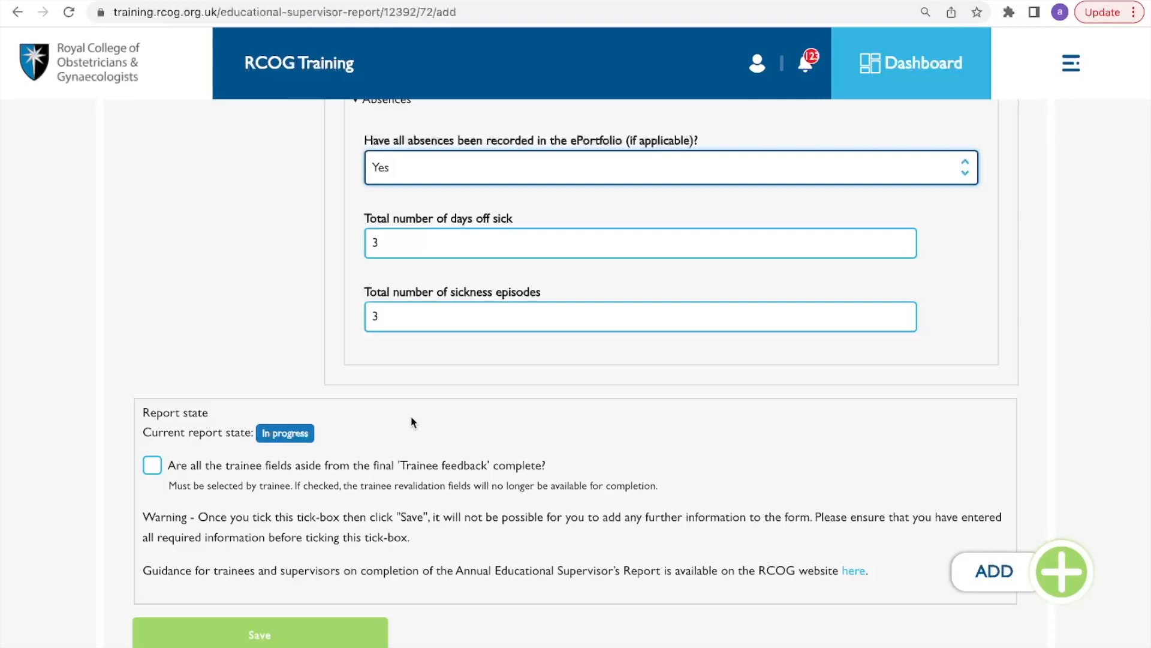
scroll(411, 422, "down", 1)
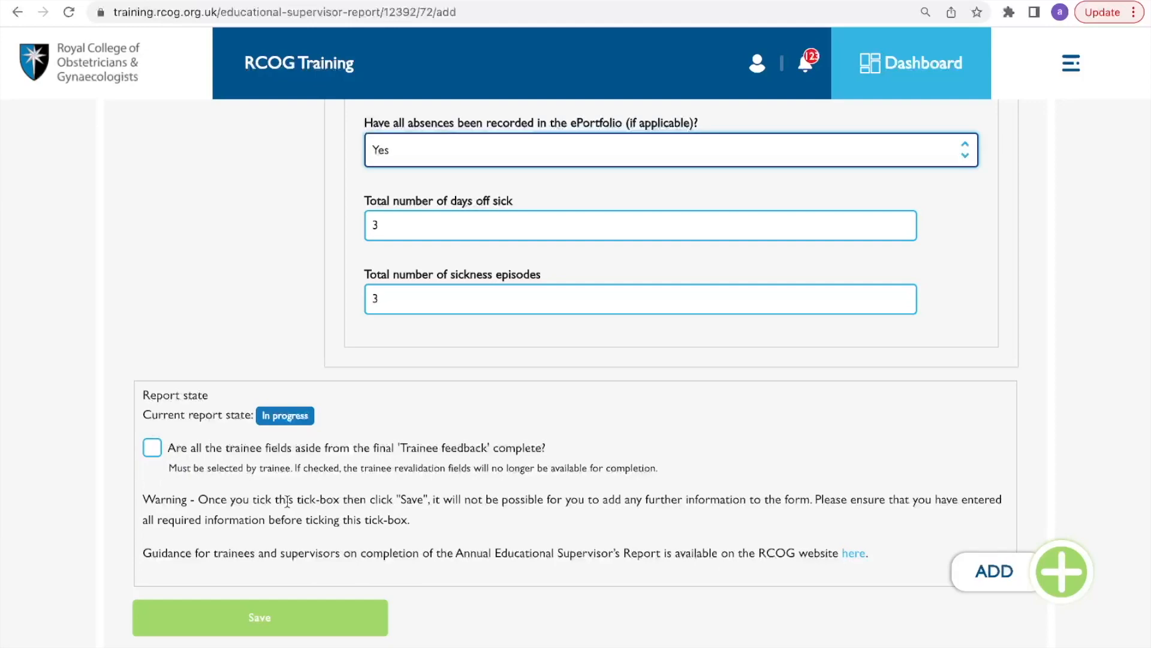
scroll(381, 545, "up", 20)
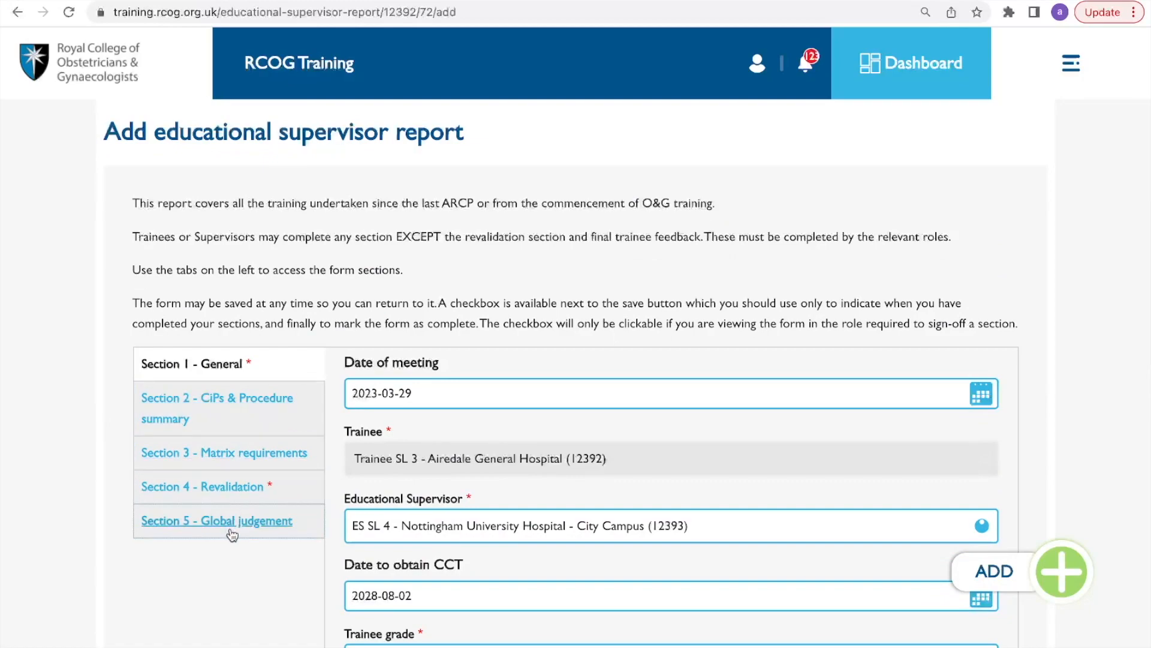
scroll(231, 531, "down", 15)
scroll(231, 533, "down", 15)
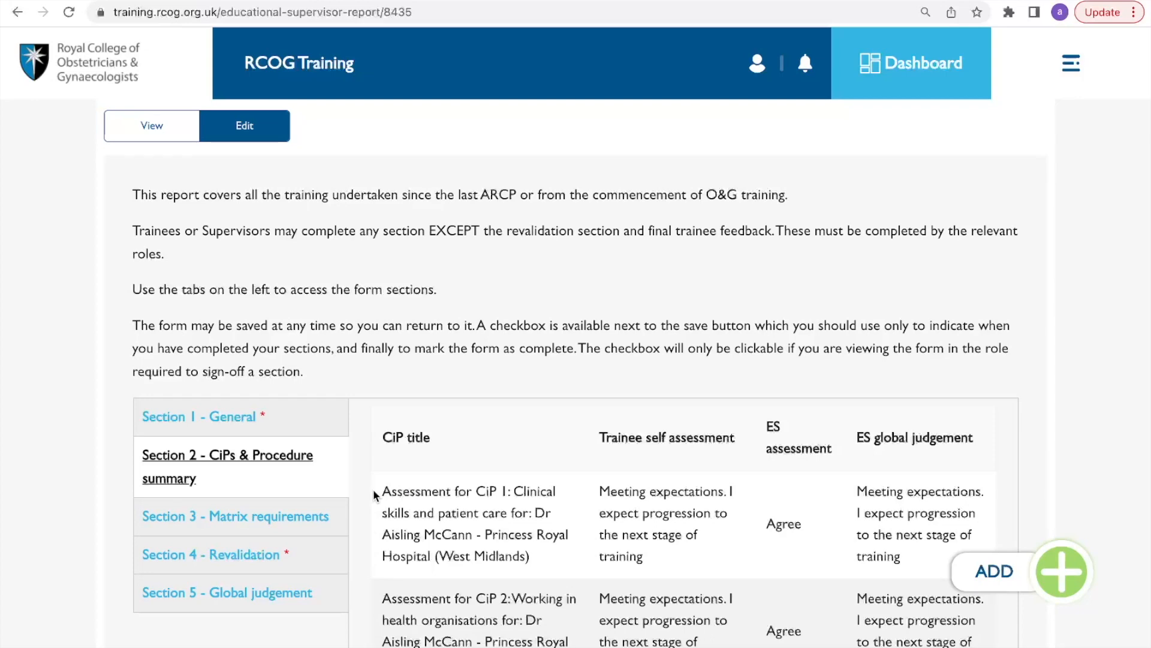
- Examine the trainee self assessments, ES assessments and global judgements for each CiP in Section 2, down to the subspecialty recommended outcome
scroll(362, 493, "down", 1)
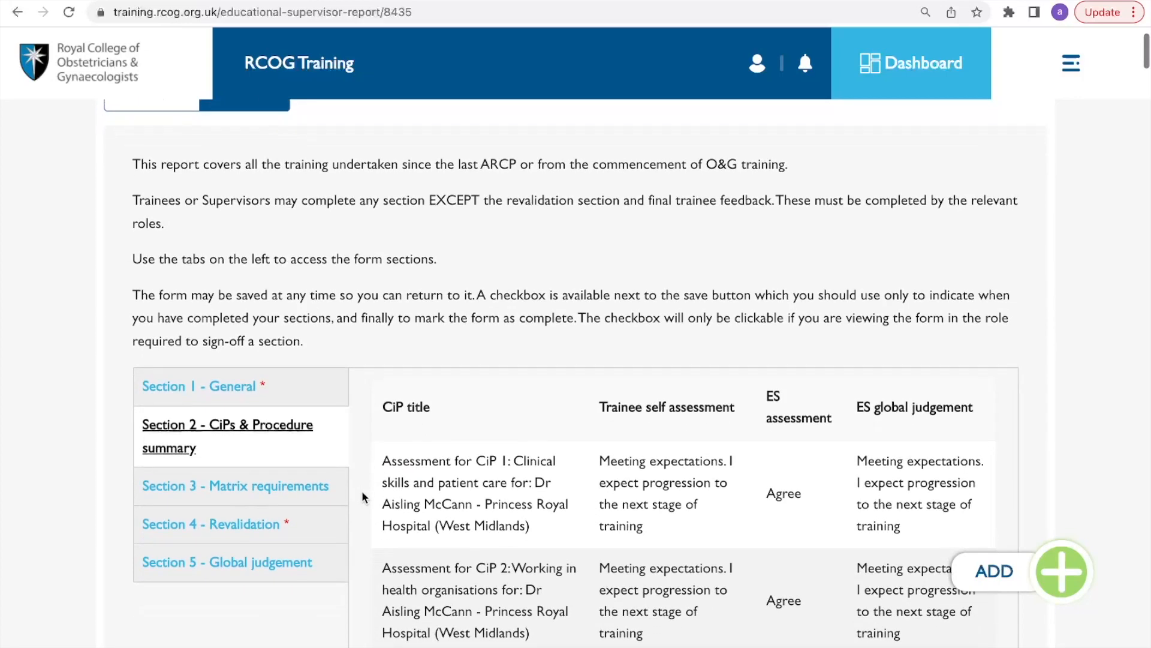
scroll(363, 496, "down", 3)
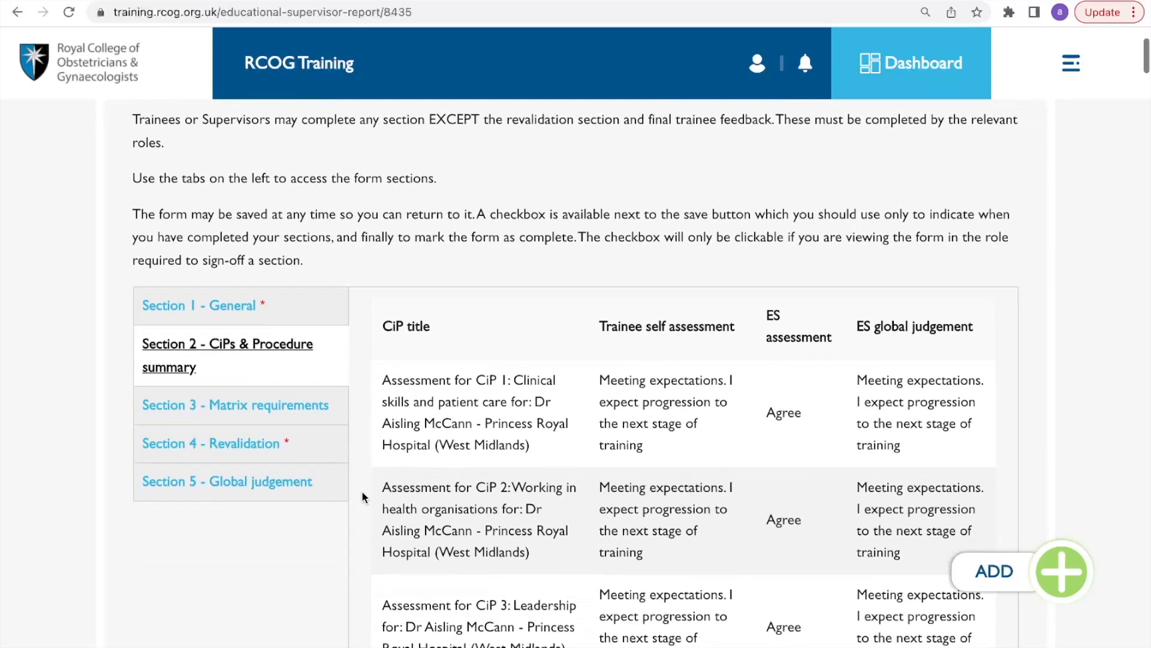
scroll(362, 492, "down", 3)
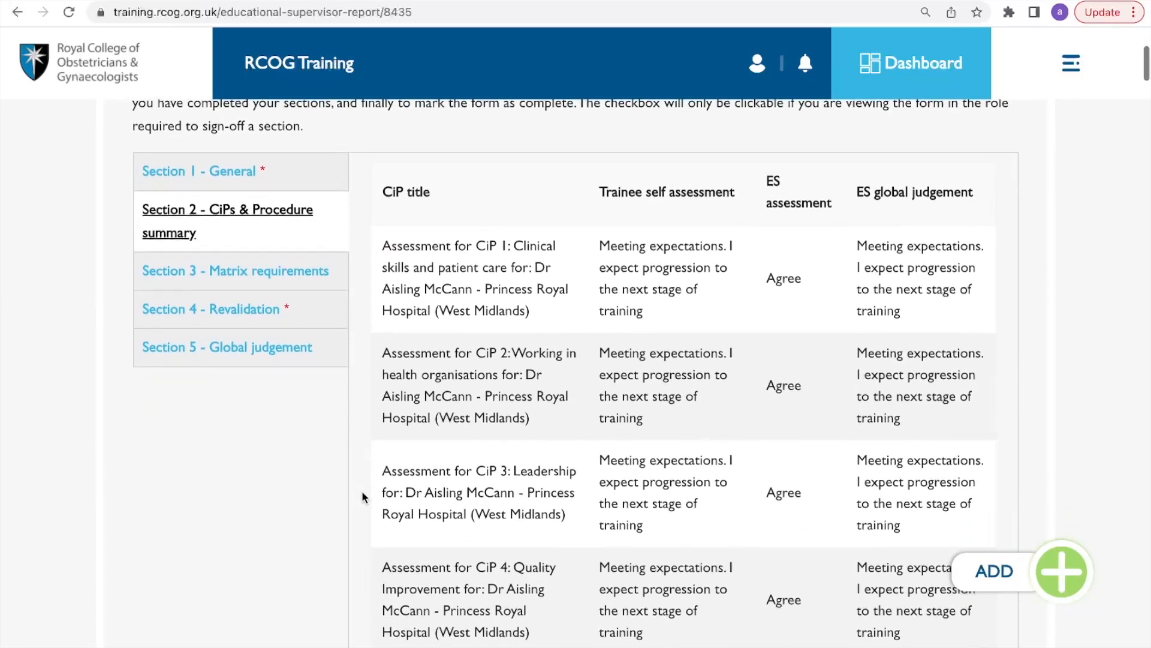
scroll(363, 496, "down", 3)
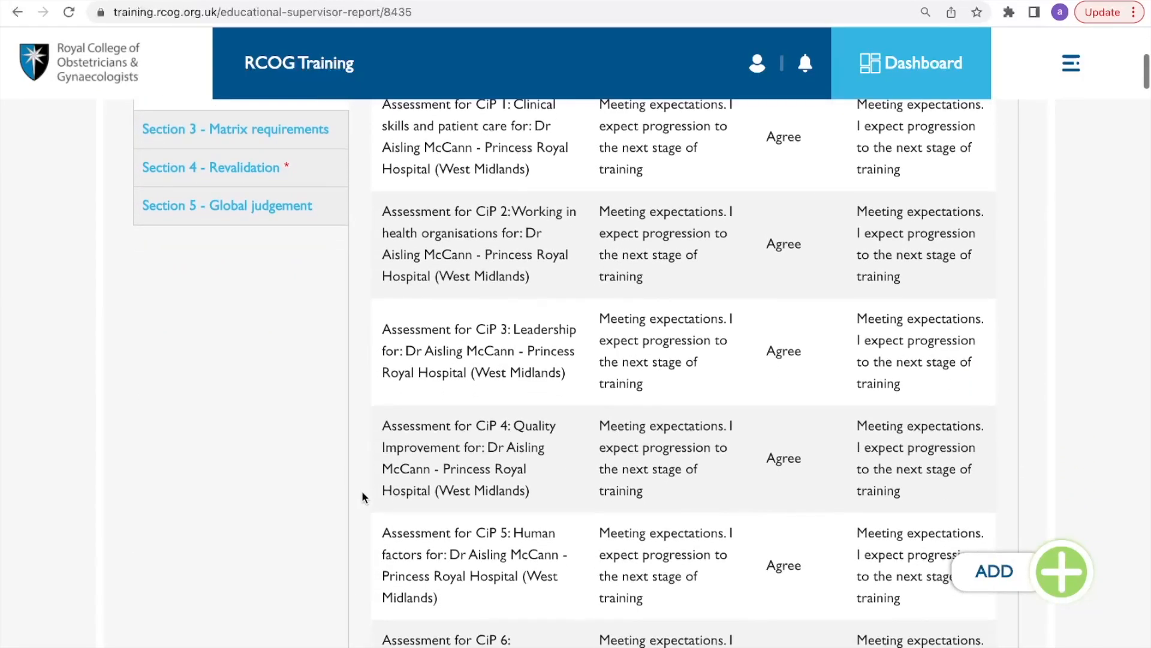
scroll(362, 497, "down", 3)
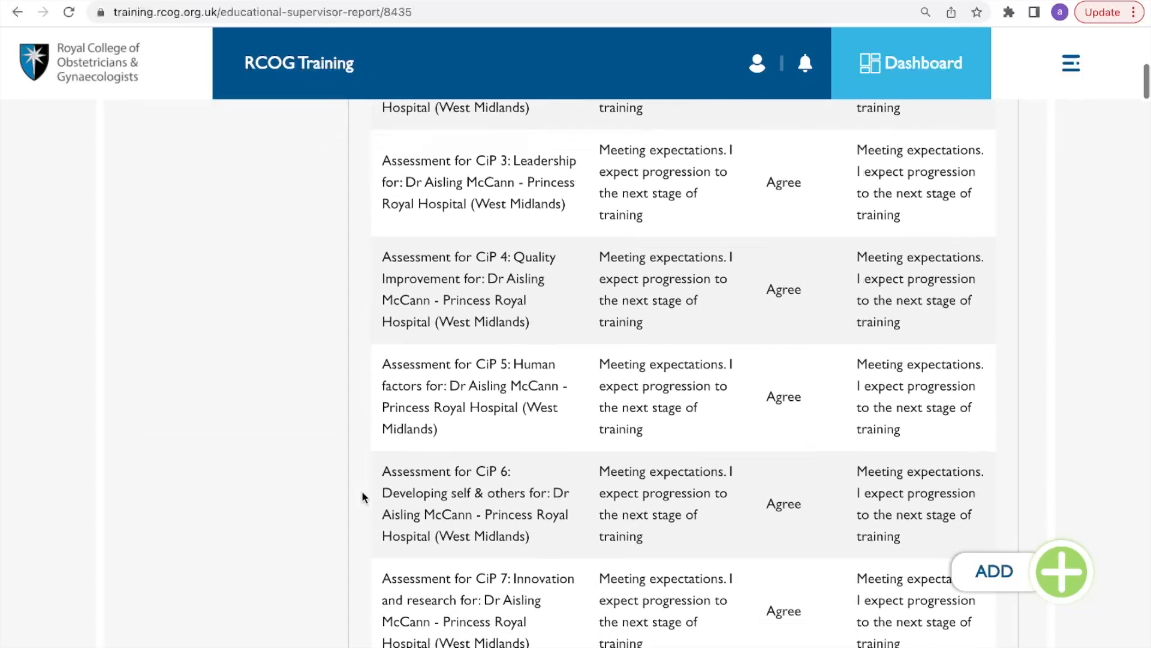
scroll(362, 495, "down", 4)
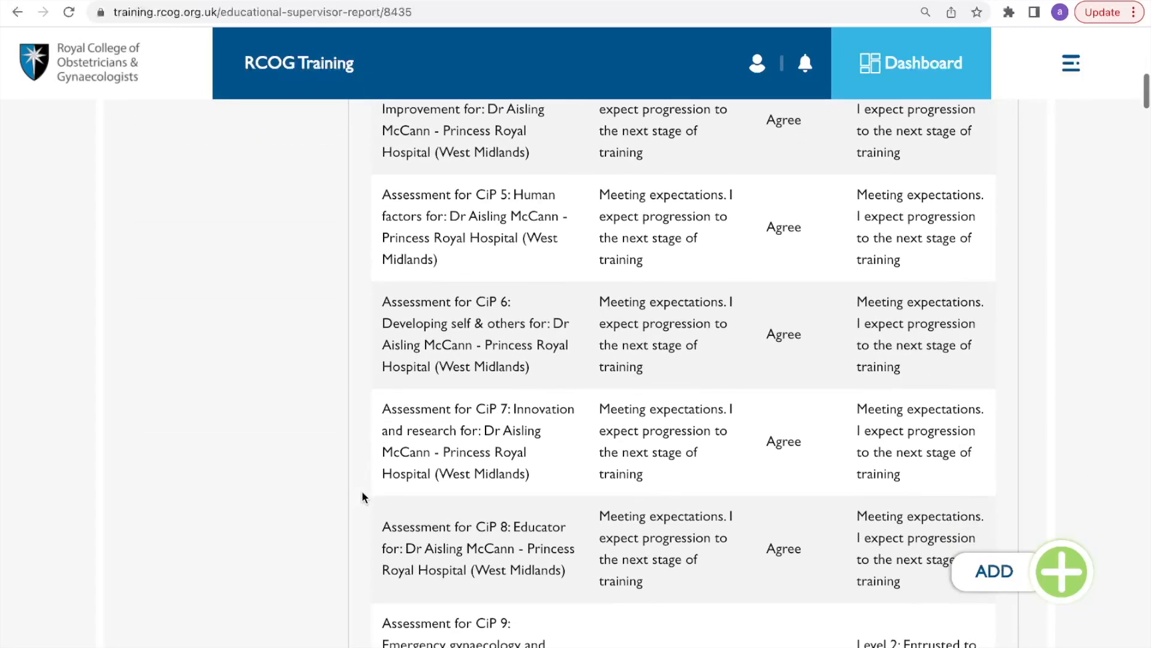
scroll(363, 494, "down", 6)
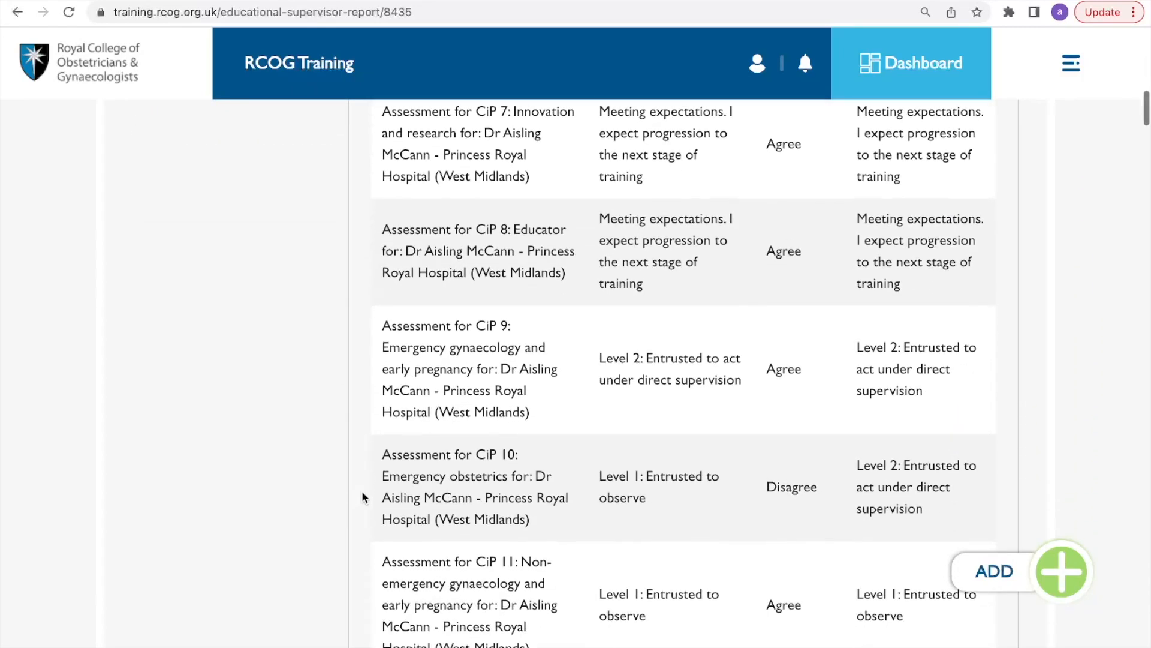
scroll(362, 491, "down", 12)
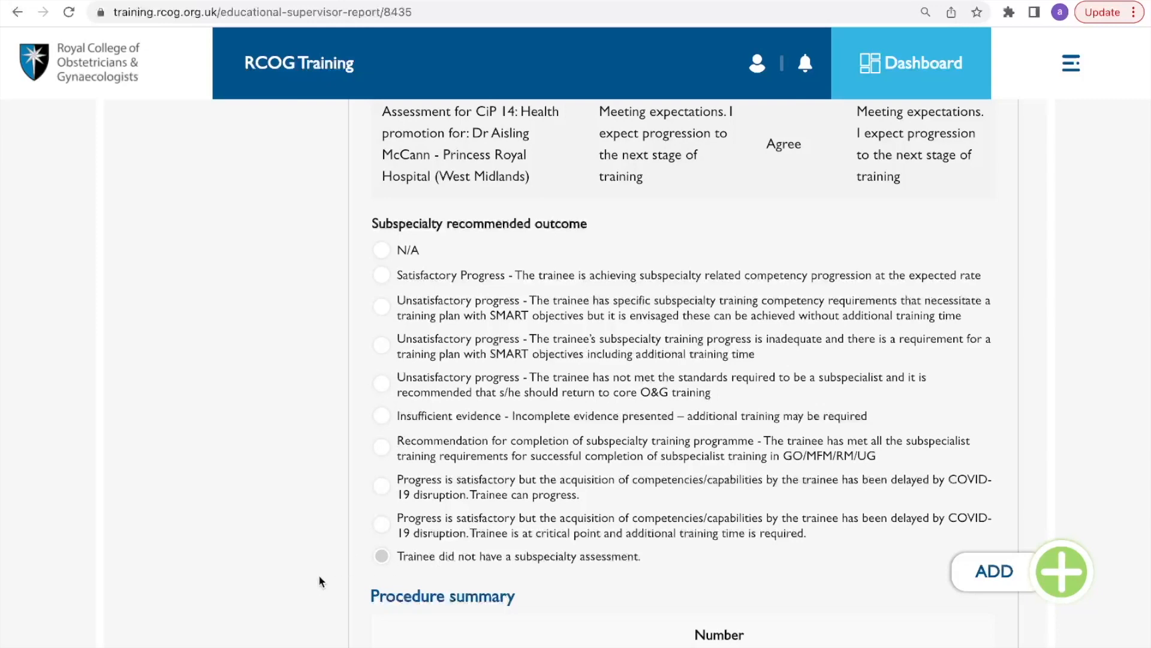
- View the summative and formative OSATS for cervical smear and endometrial biopsy in the Procedure summary, closing each list
scroll(318, 575, "down", 5)
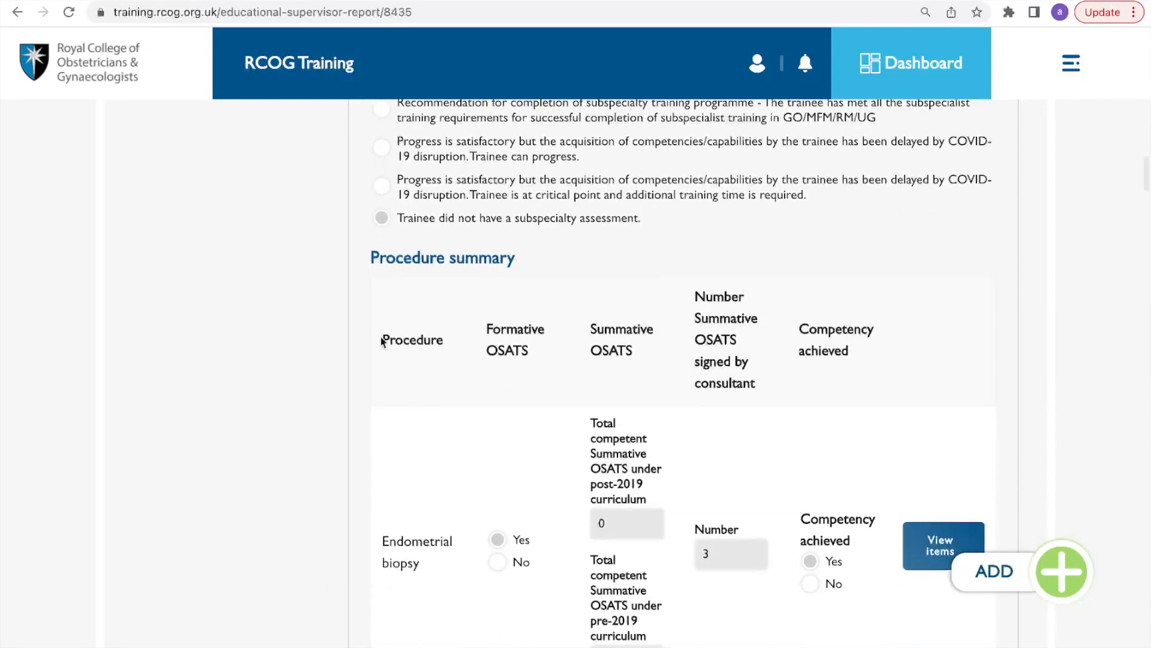
scroll(369, 383, "down", 2)
scroll(368, 384, "down", 3)
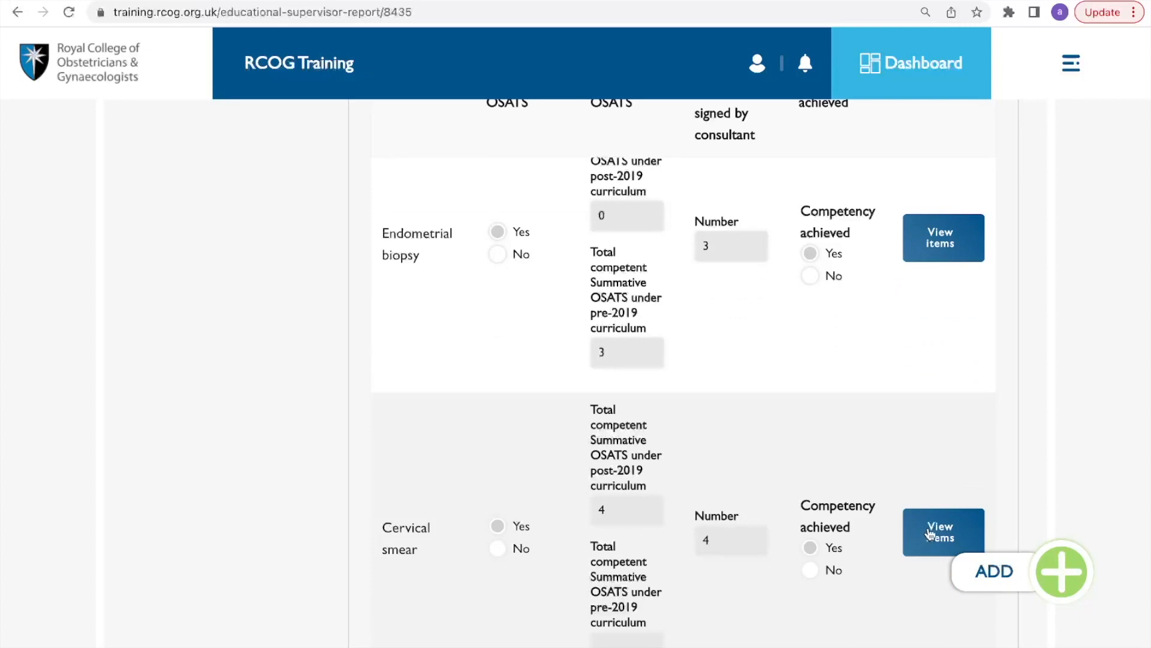
left_click(931, 531)
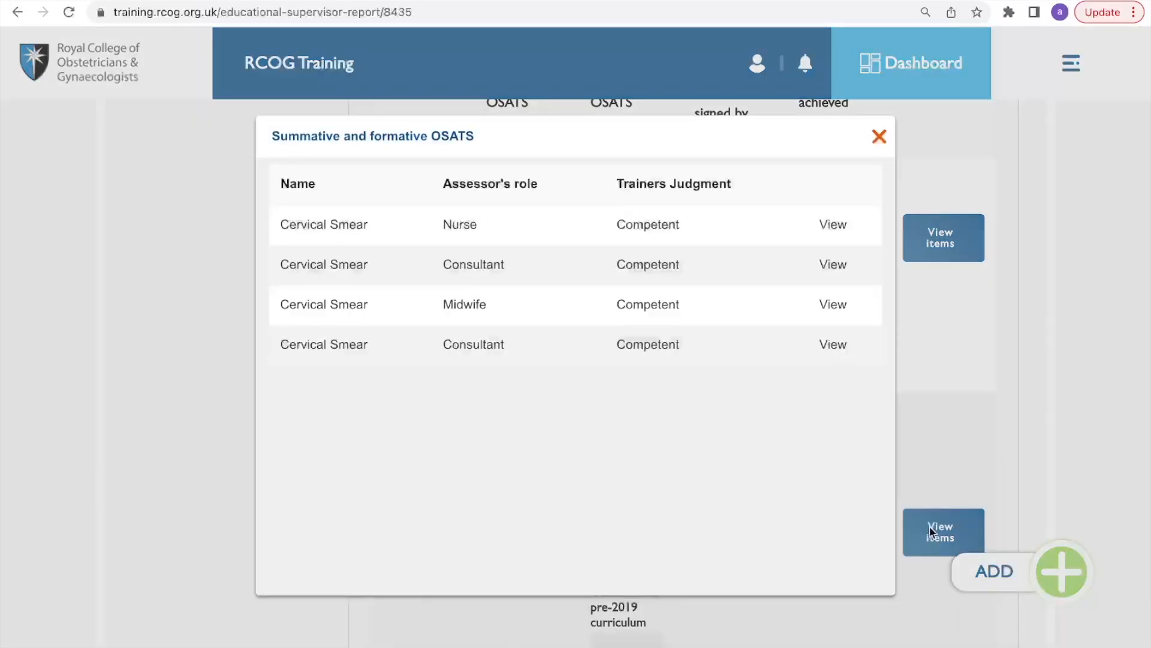
left_click(879, 136)
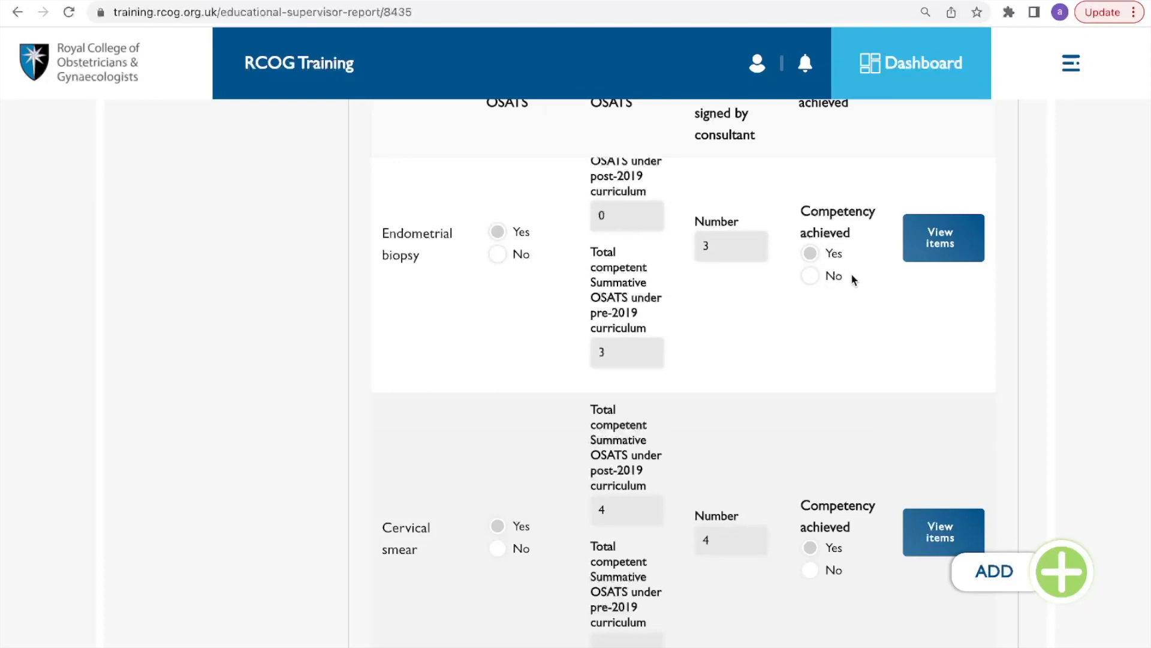
left_click(931, 250)
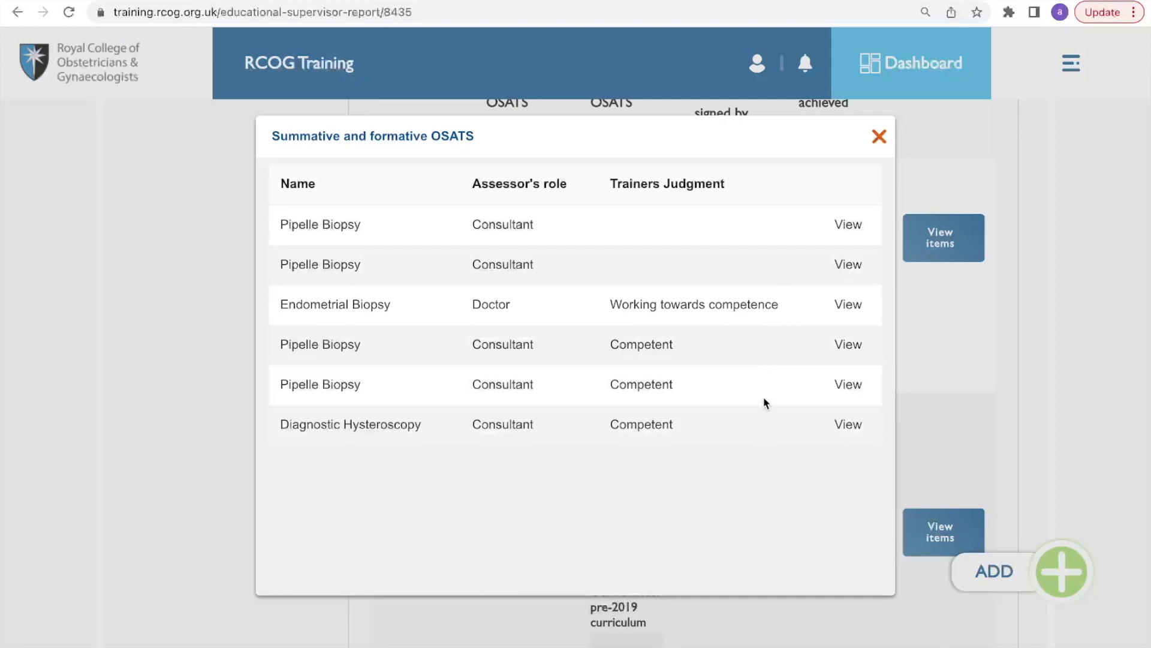
left_click(879, 138)
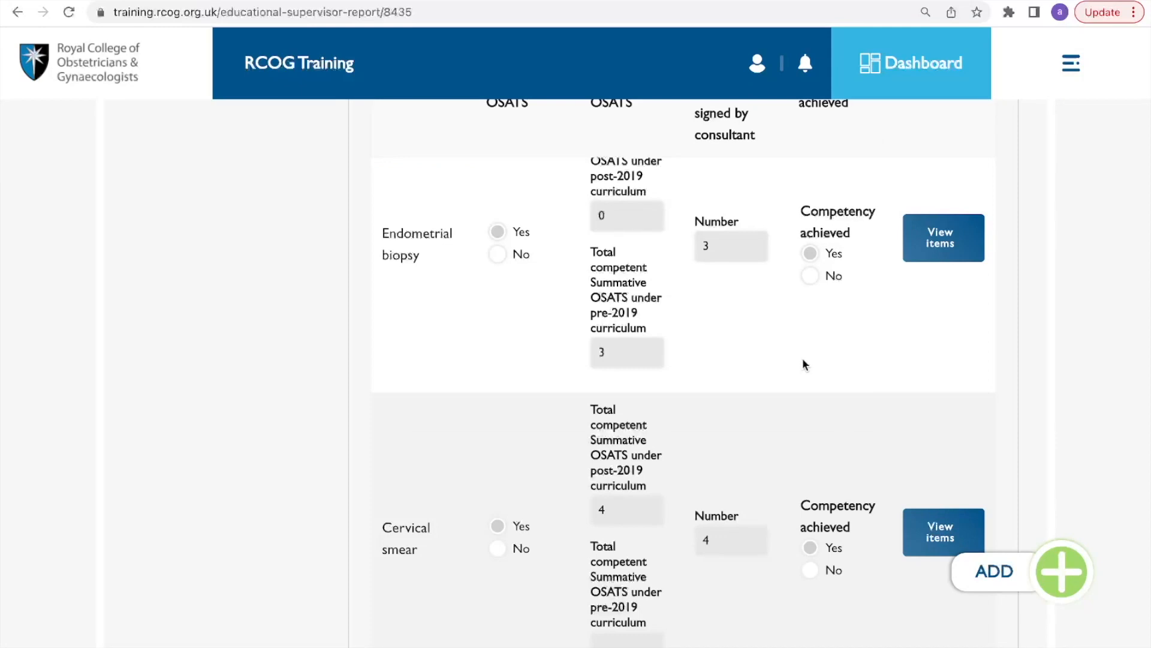
- Examine the endometrial biopsy and cervical smear OSATS counts, check the assessors' roles for cervical smear, and close that list
scroll(802, 360, "up", 1)
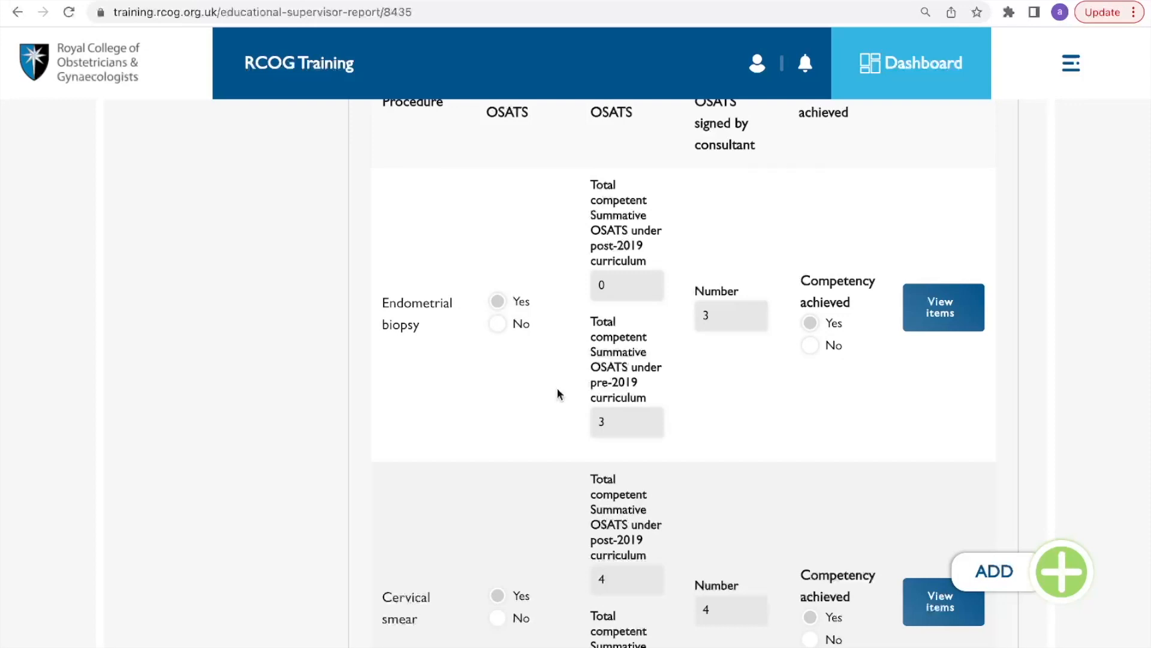
scroll(558, 394, "down", 1)
scroll(558, 393, "down", 1)
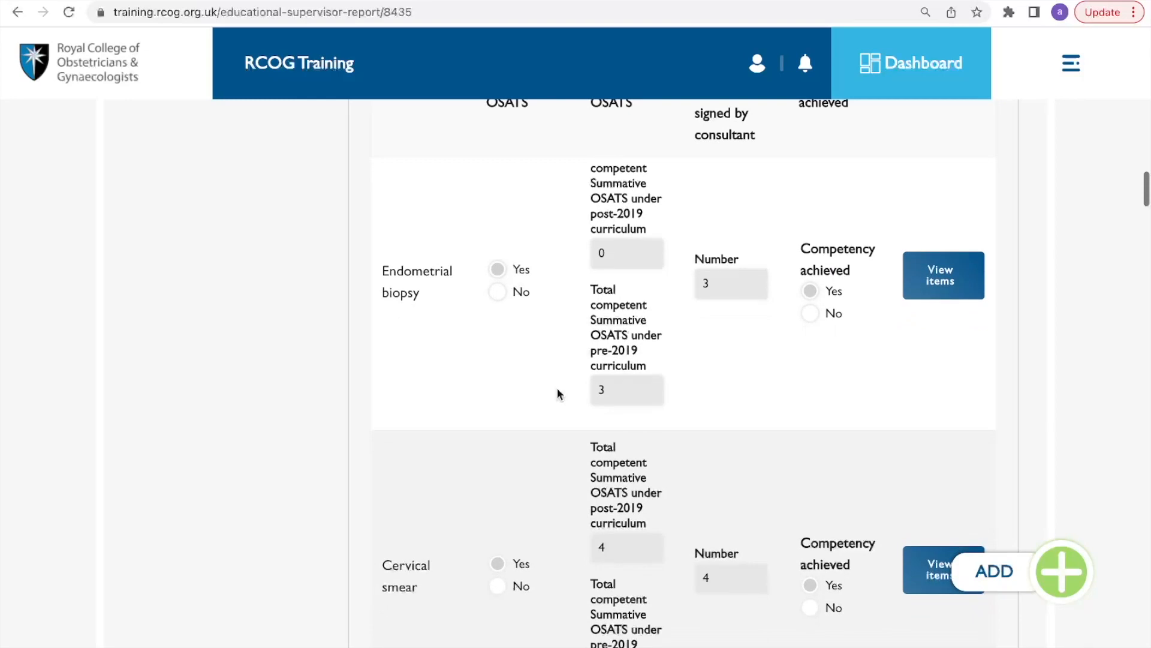
scroll(557, 394, "down", 3)
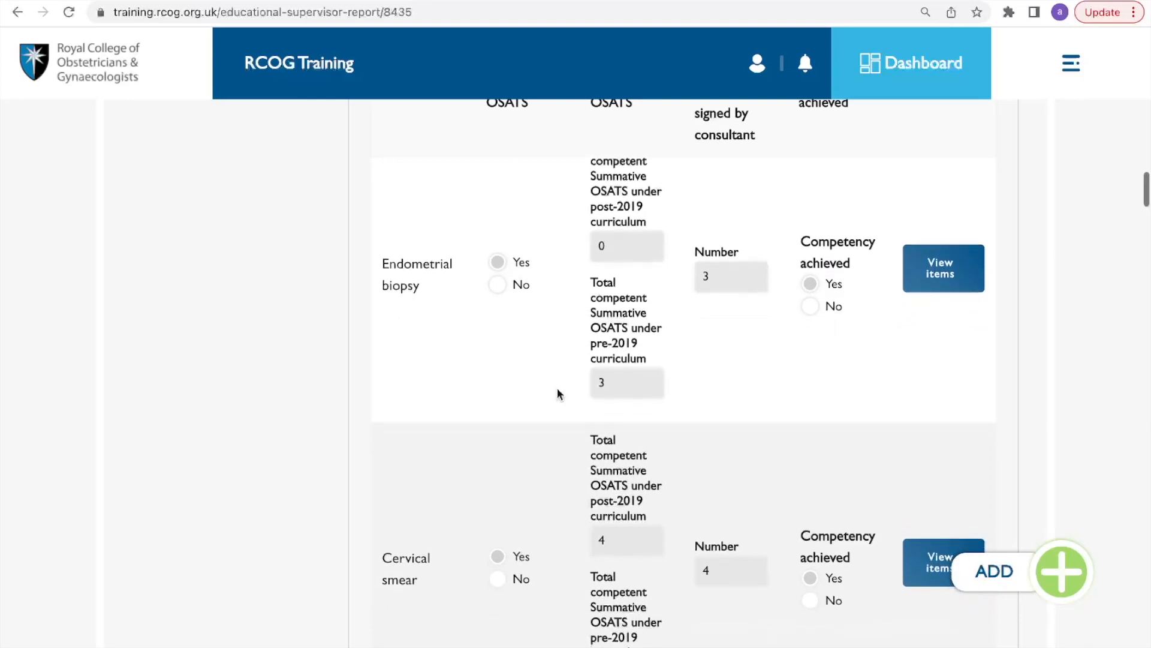
scroll(557, 393, "down", 1)
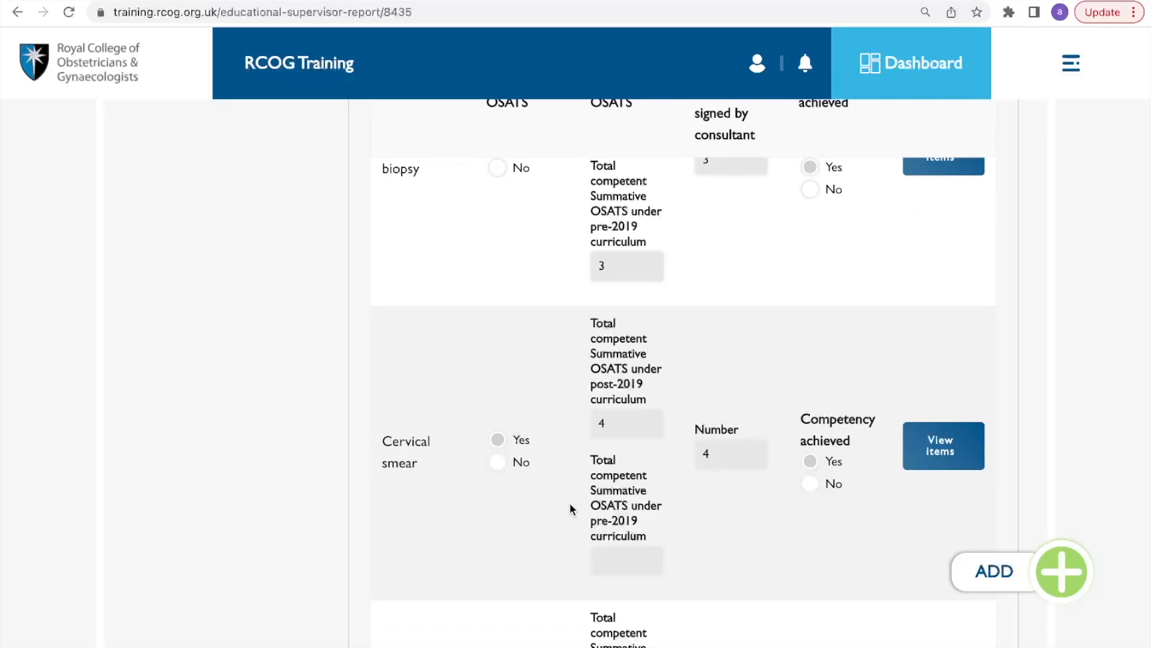
scroll(570, 508, "down", 3)
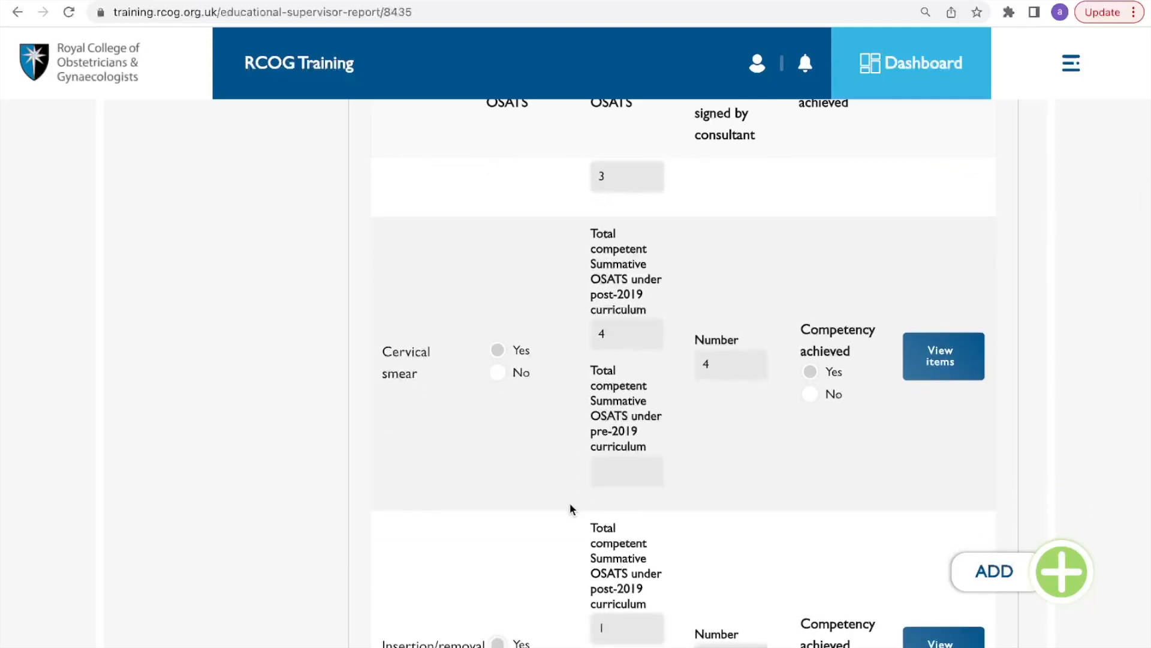
scroll(570, 508, "down", 1)
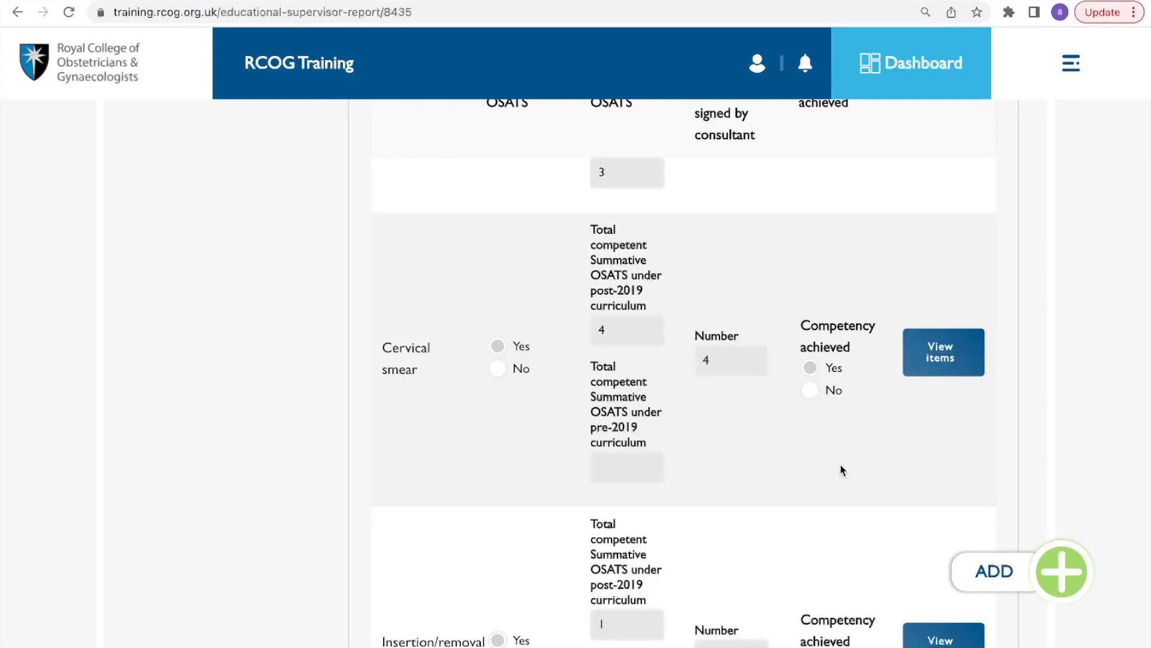
left_click(948, 360)
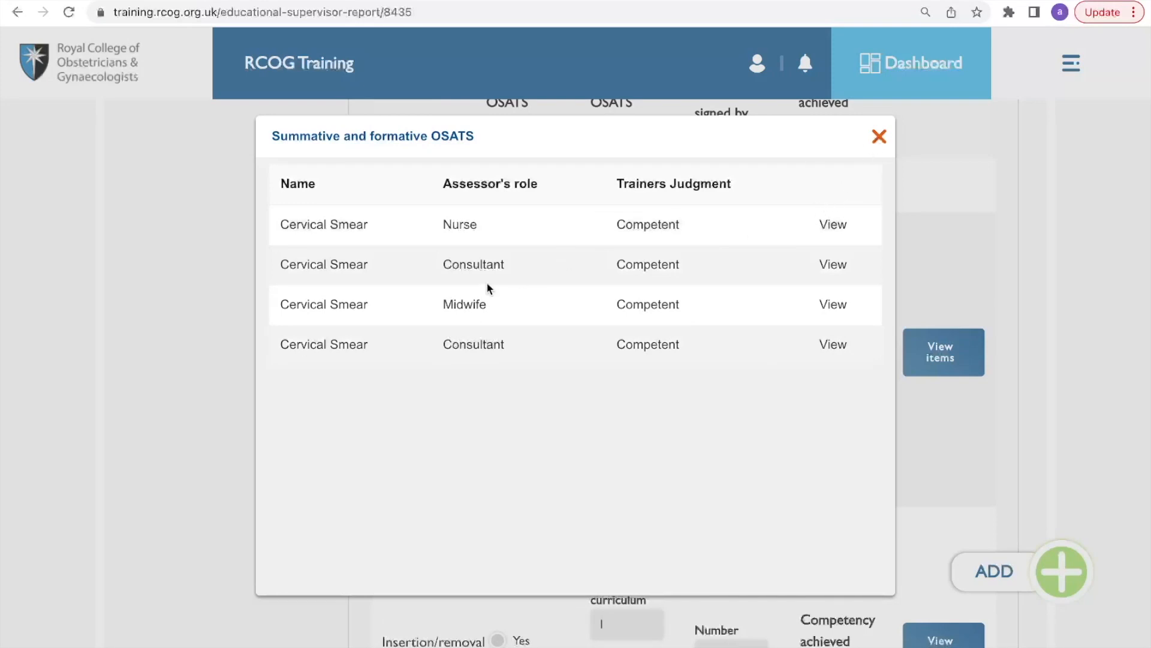
left_click(876, 138)
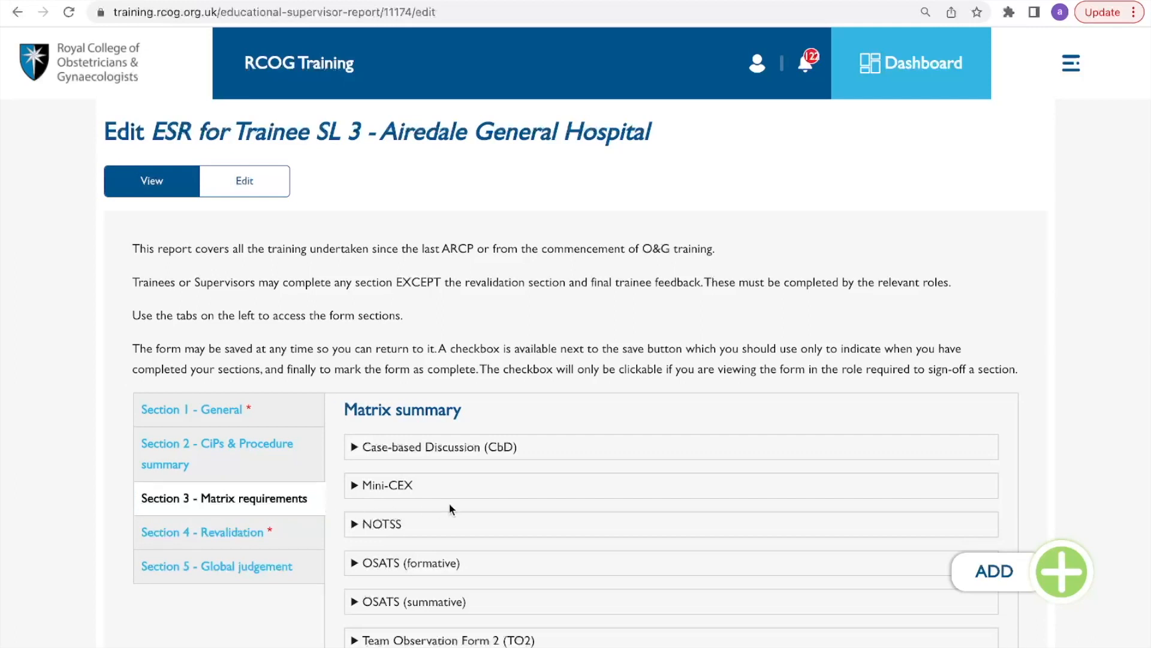
- Start linking an assessment to Case-based Discussion (CbD) in the Matrix summary, filtering by the Case-based Discussion (CbD) type
scroll(626, 486, "down", 3)
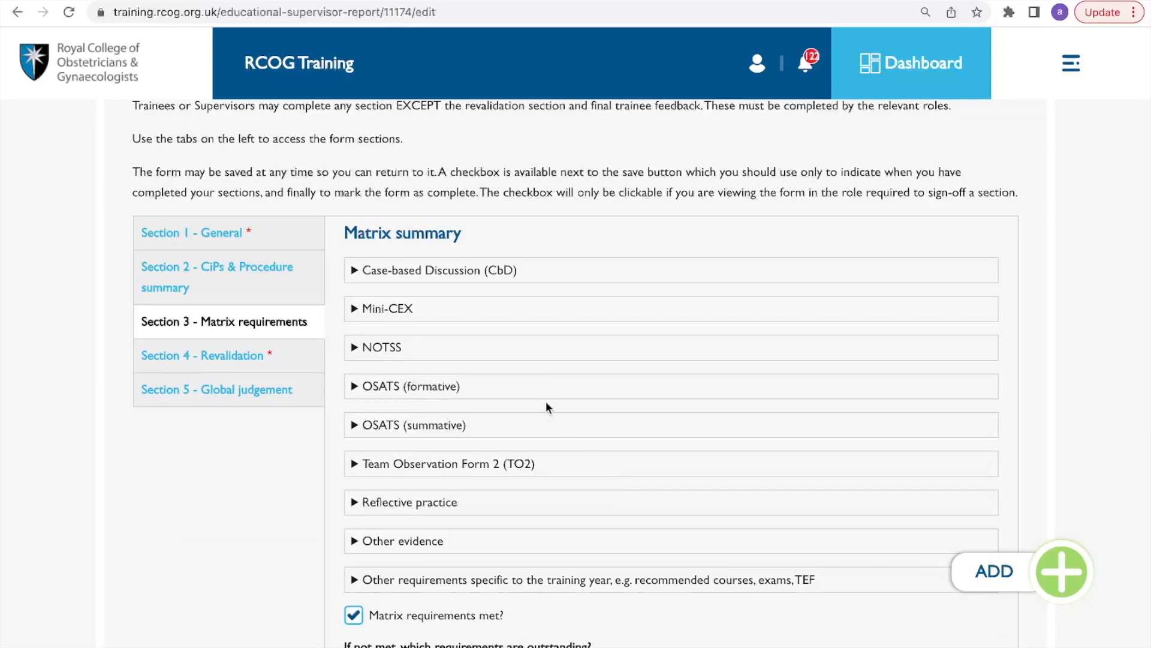
left_click(485, 272)
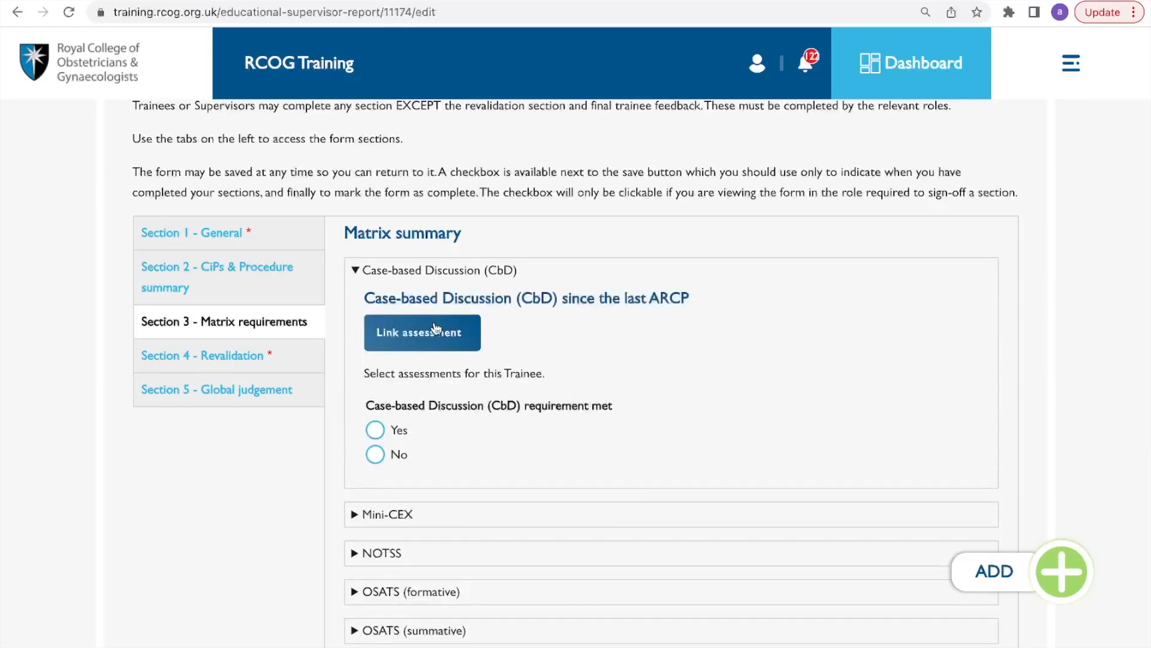
left_click(454, 346)
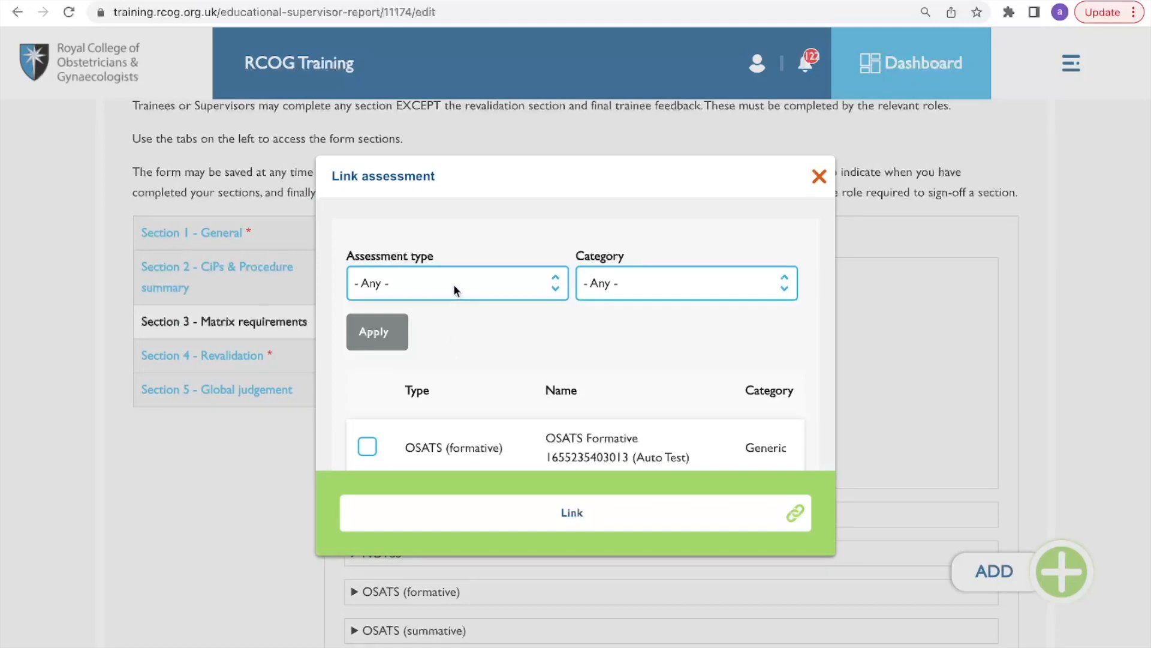
left_click(456, 291)
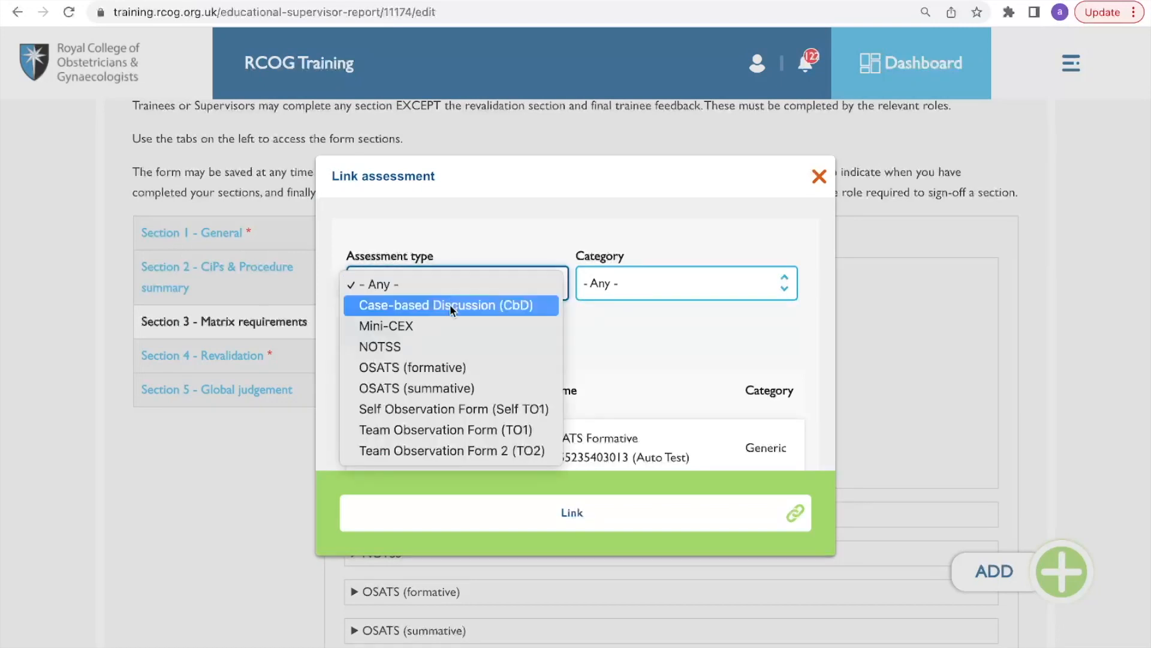
left_click(451, 306)
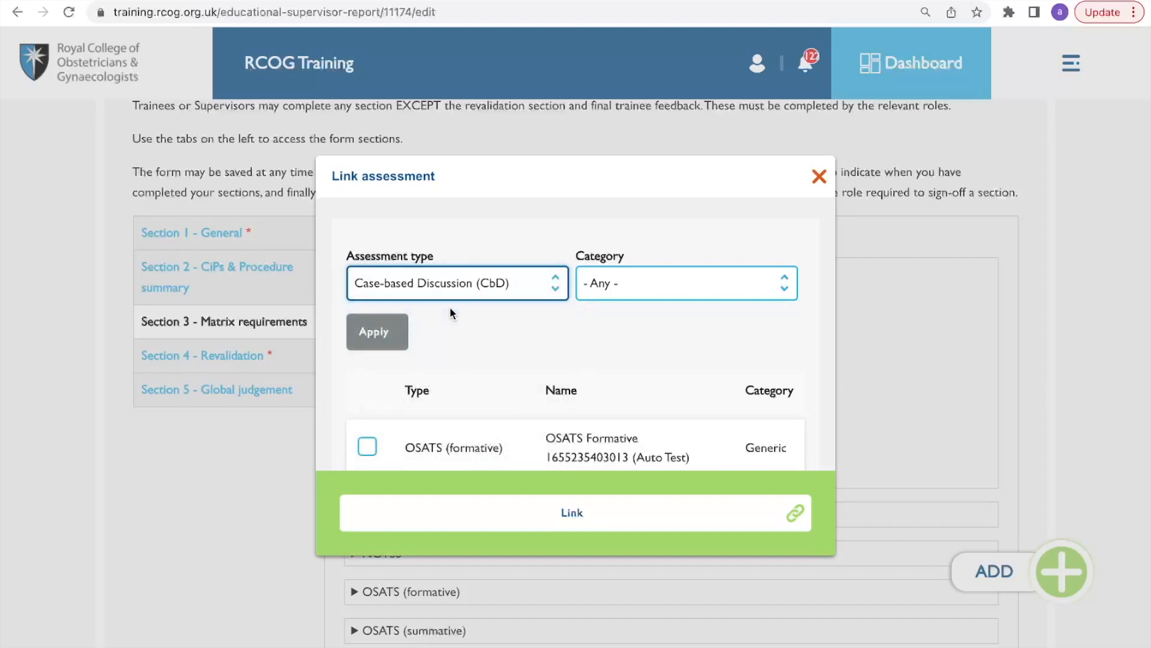
left_click(386, 344)
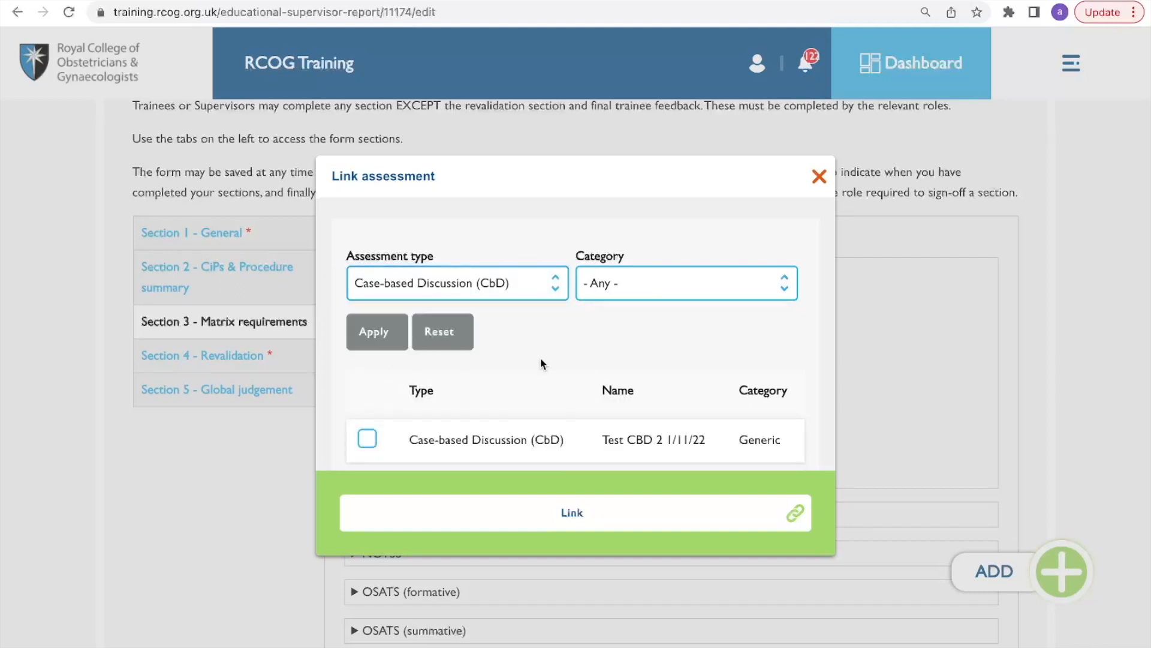
- Link Test CBD 2 1/11/22 and answer Yes to the Case-based Discussion (CbD) requirement being met
scroll(541, 363, "down", 2)
left_click(367, 392)
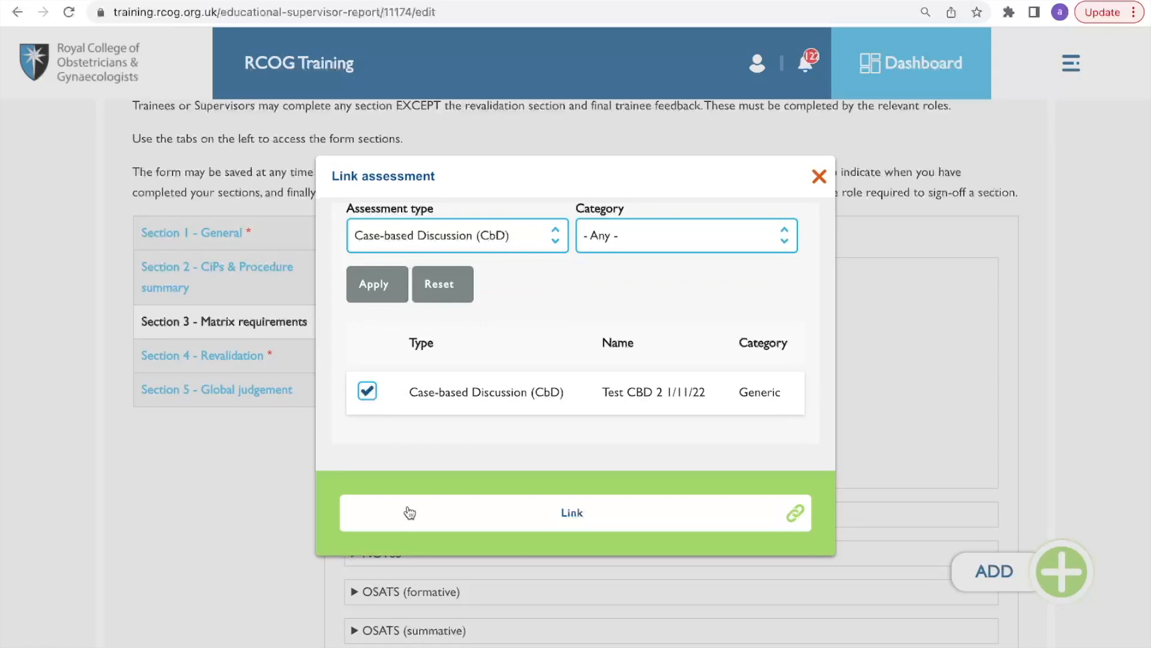
left_click(407, 507)
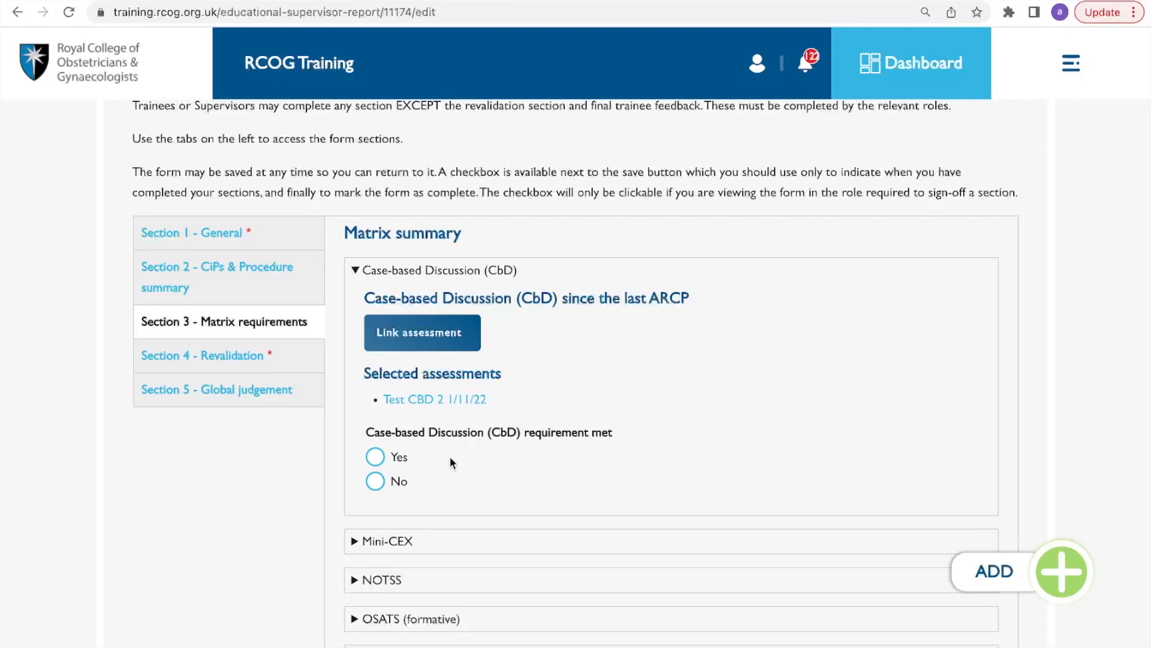
scroll(450, 456, "down", 1)
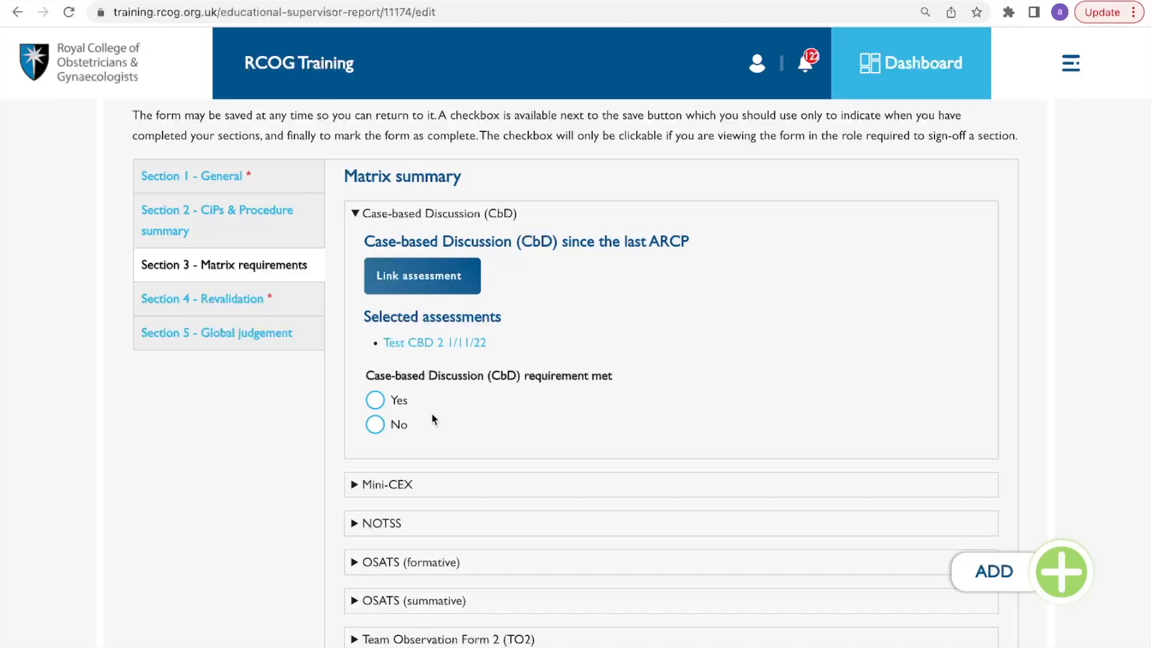
left_click(375, 400)
- Expand the Mini-CEX requirement to view its fields and collapse it again
scroll(414, 401, "down", 2)
scroll(413, 401, "down", 1)
left_click(423, 347)
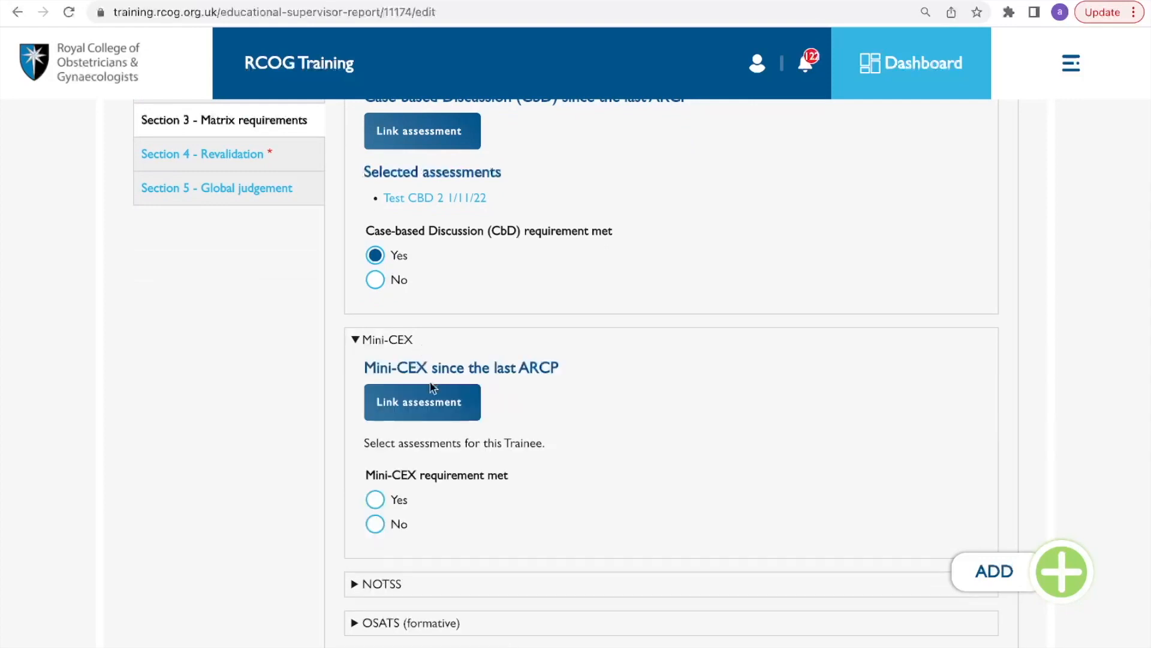
left_click(405, 340)
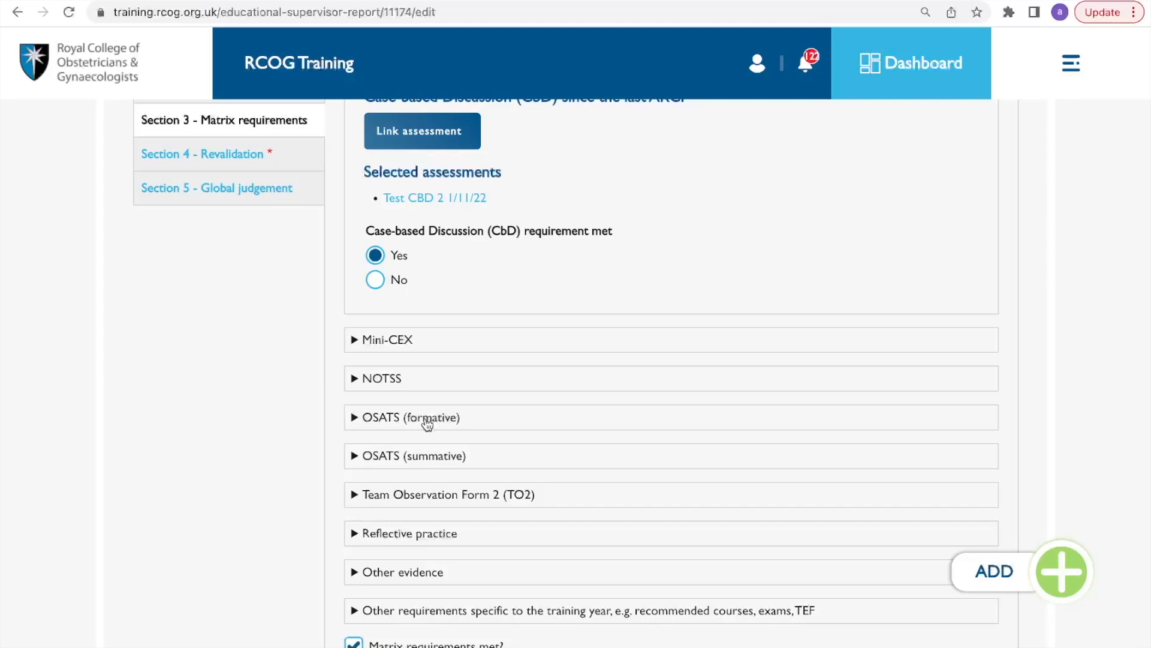
- Start linking assessments to OSATS (summative) in the Matrix summary, filtering by the OSATS (summative) type
left_click(424, 466)
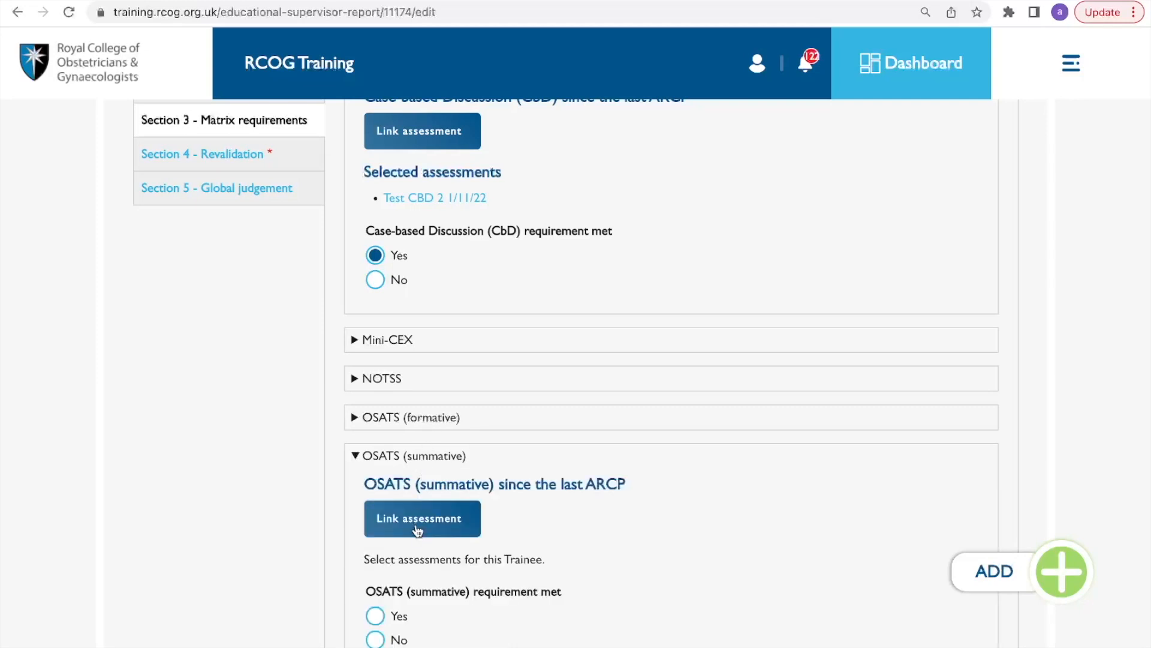
scroll(527, 507, "down", 2)
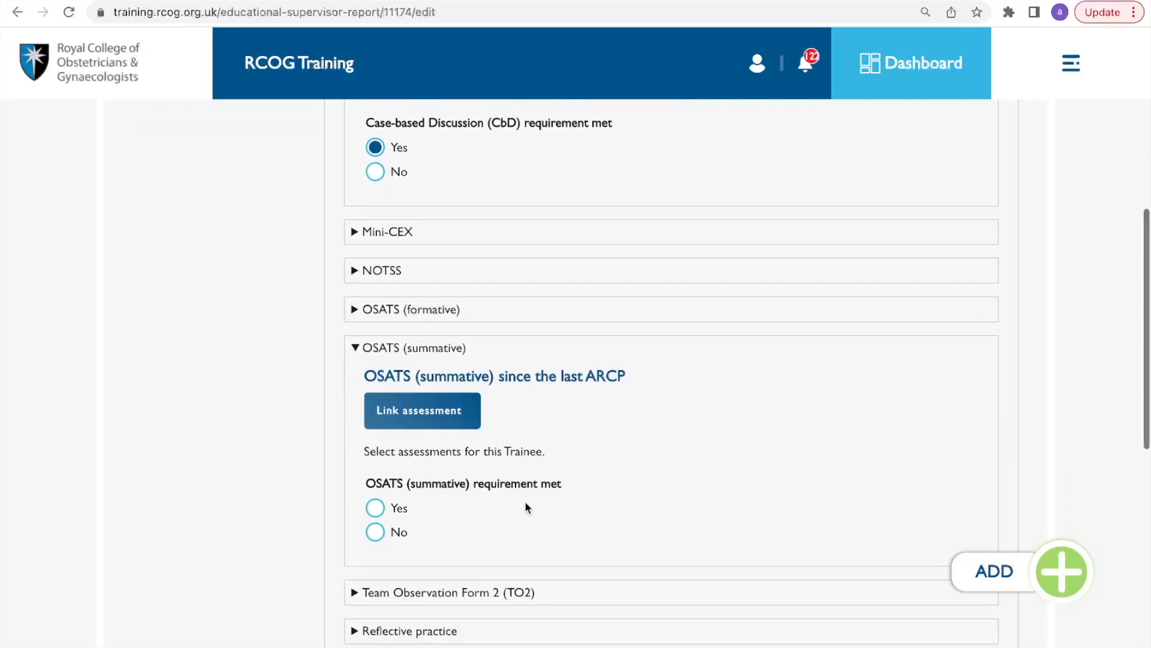
left_click(460, 376)
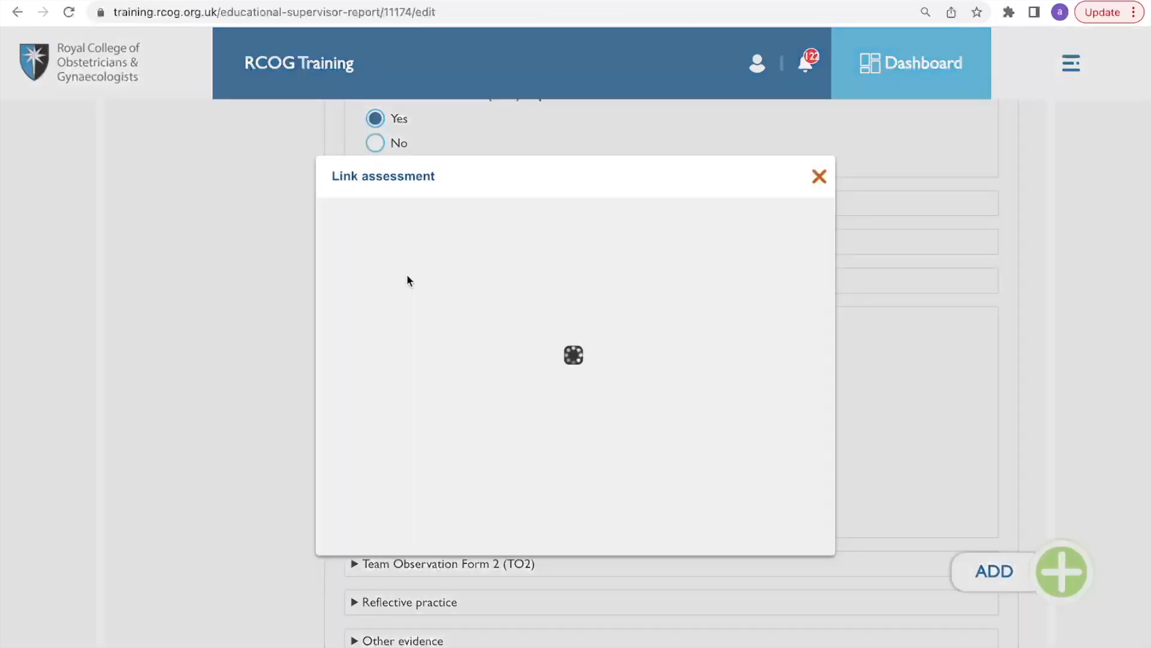
left_click(430, 278)
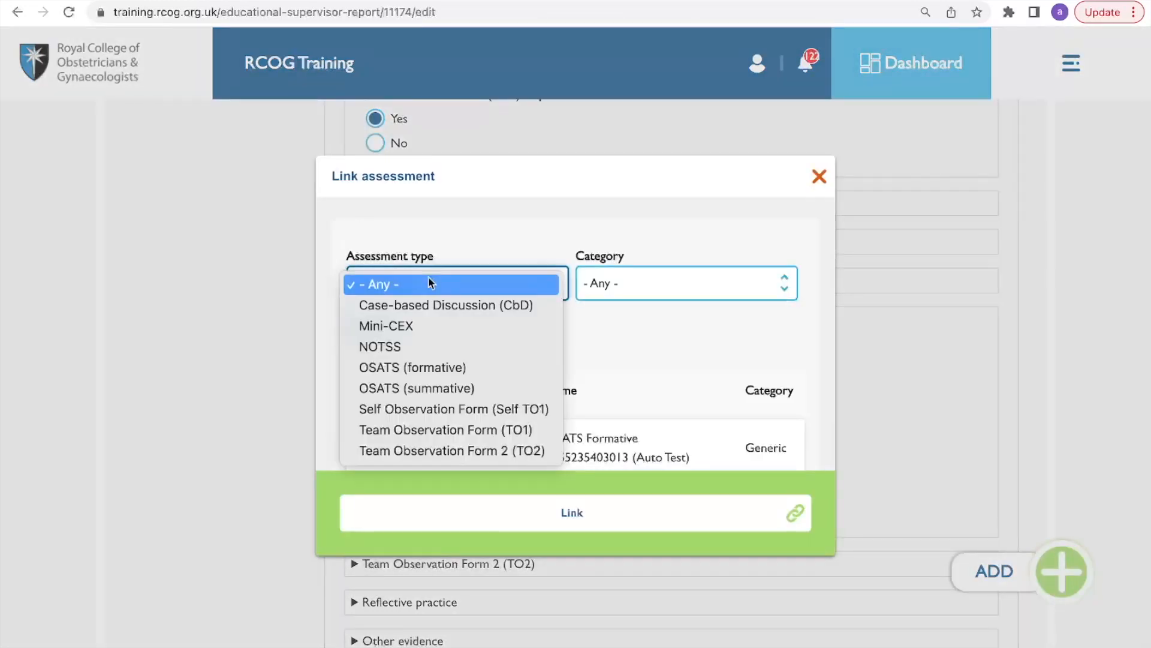
left_click(409, 388)
left_click(393, 349)
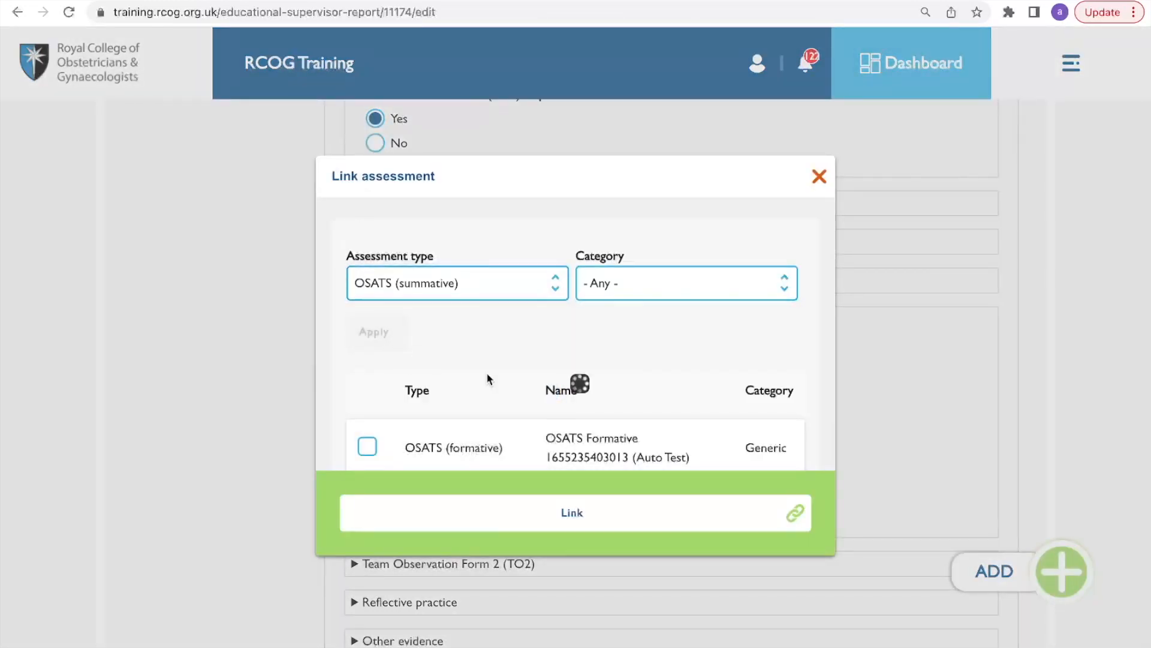
- Link Test, Test 07/03/2023 and Test 28/03/23, and answer Yes to the OSATS (summative) requirement being met
scroll(502, 377, "down", 2)
left_click(367, 349)
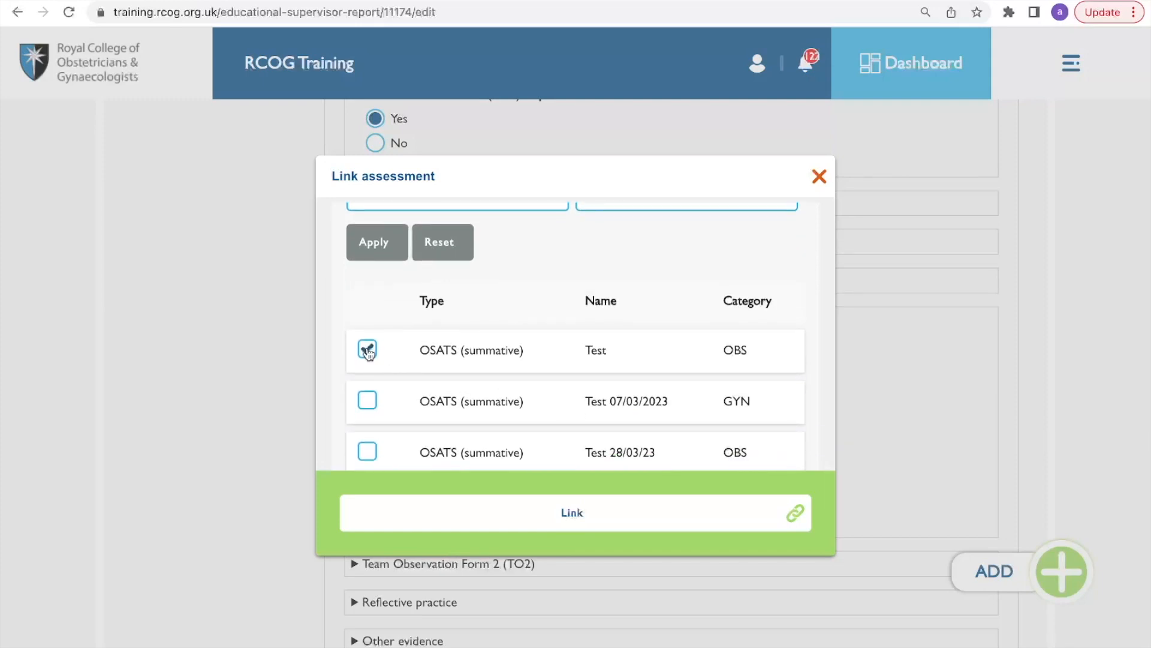
left_click(367, 400)
left_click(367, 453)
left_click(397, 509)
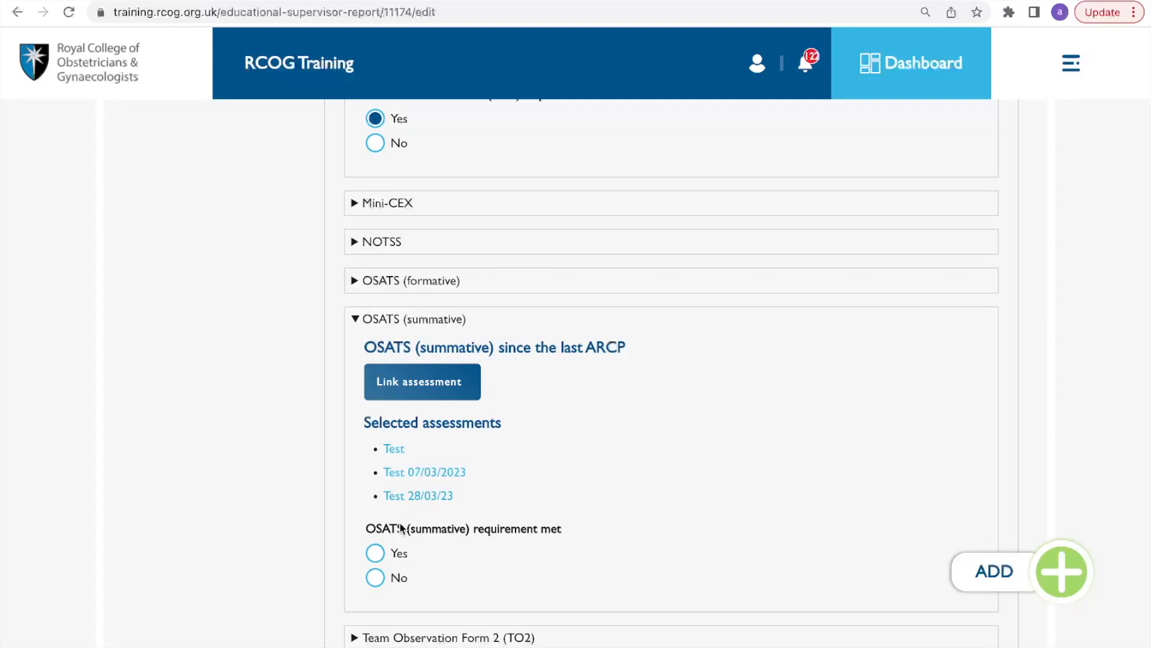
left_click(375, 553)
- Expand the Team Observation Form 2 (TO2) and Reflective practice requirements to view their fields
scroll(562, 502, "down", 5)
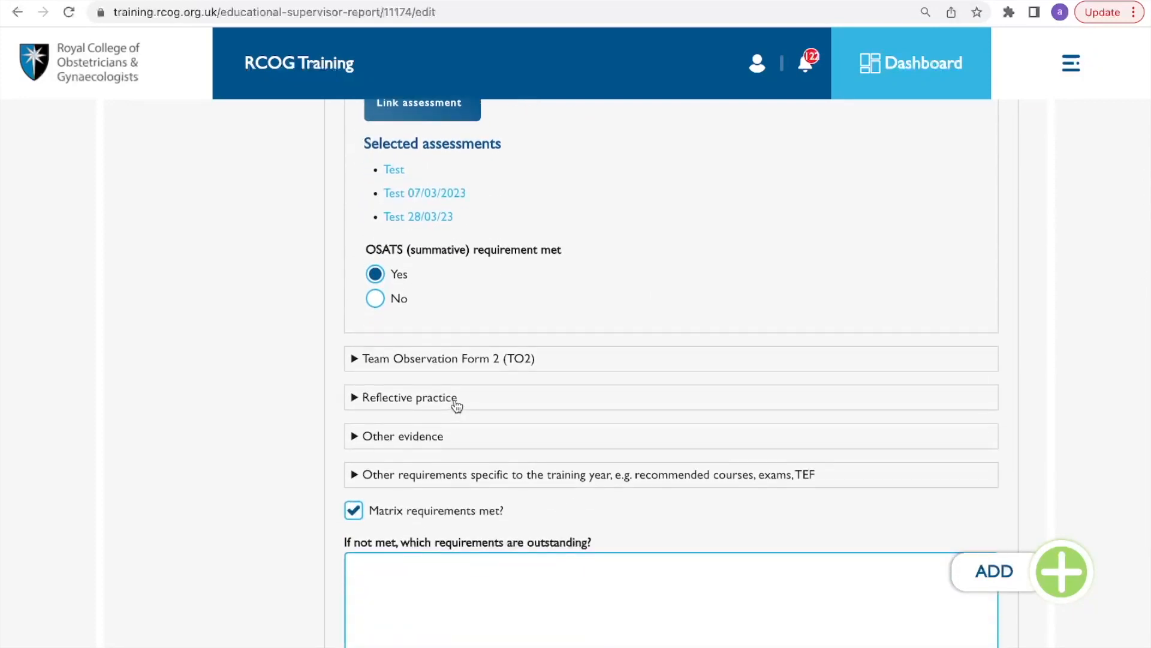
left_click(477, 360)
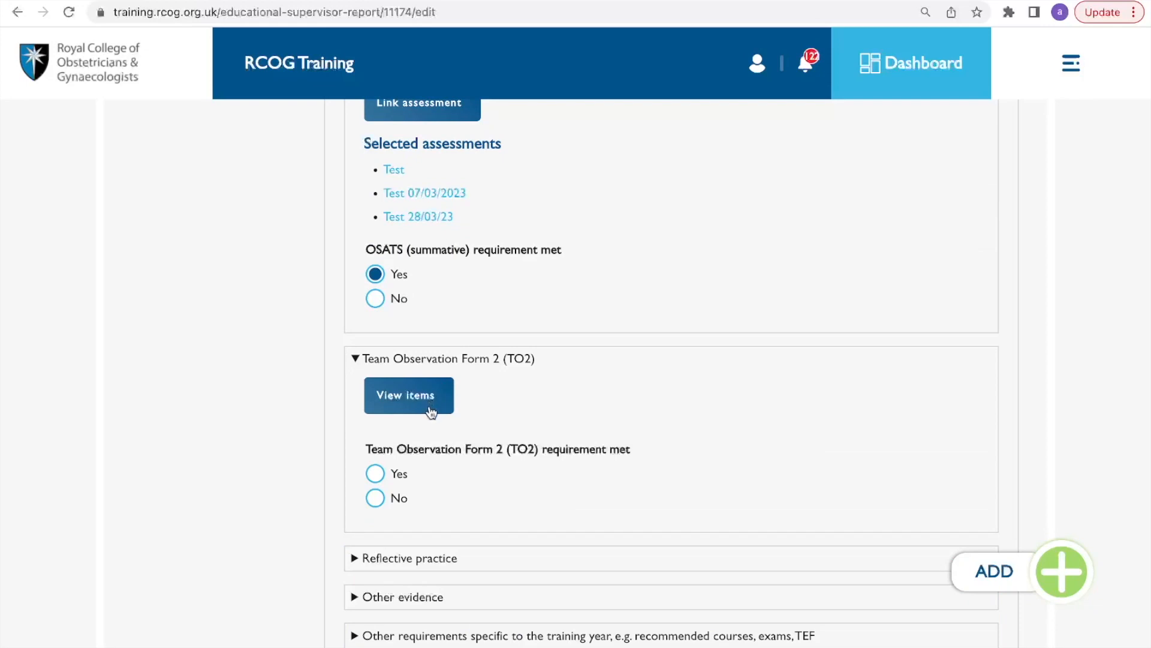
scroll(517, 469, "down", 3)
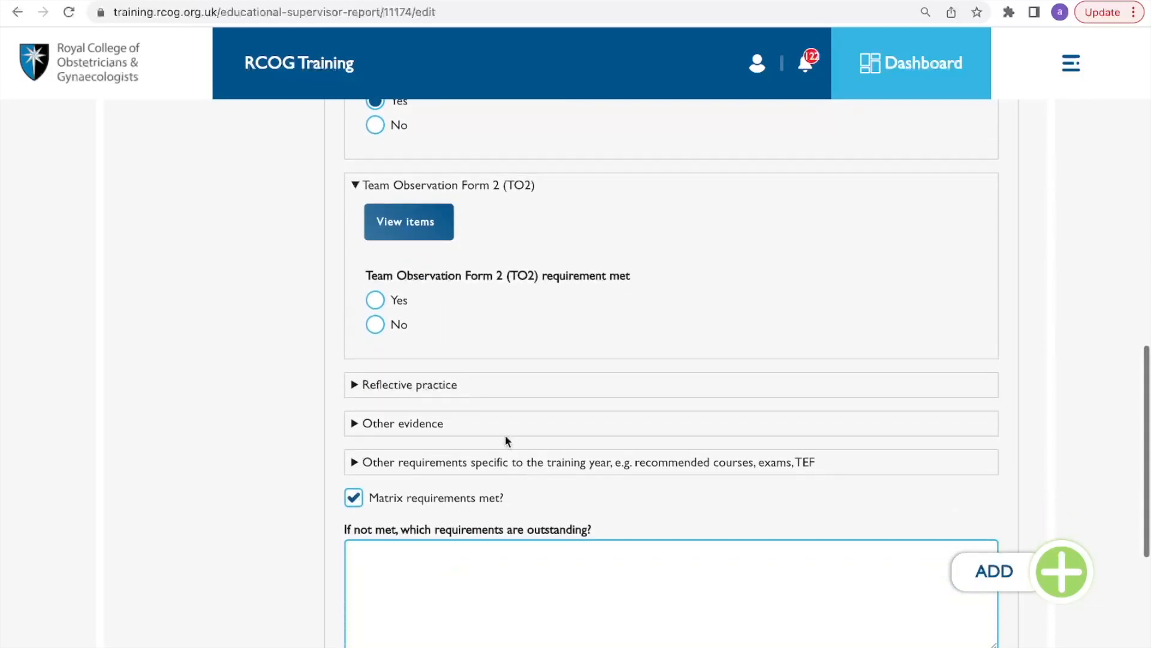
left_click(464, 385)
scroll(563, 476, "down", 2)
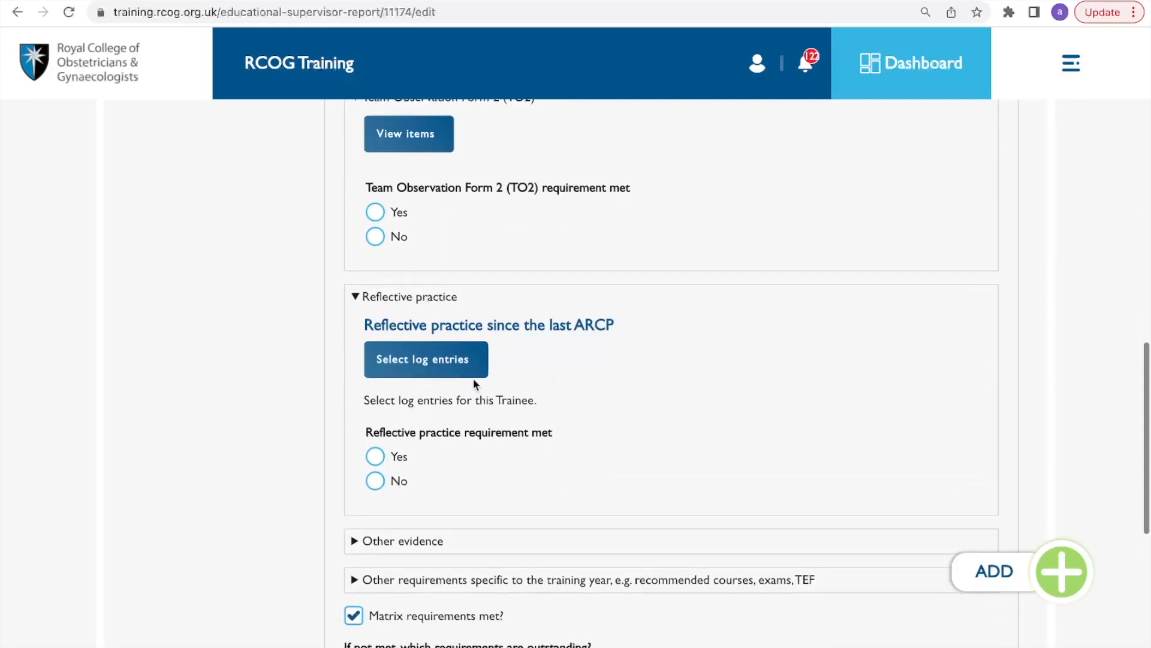
scroll(454, 497, "down", 2)
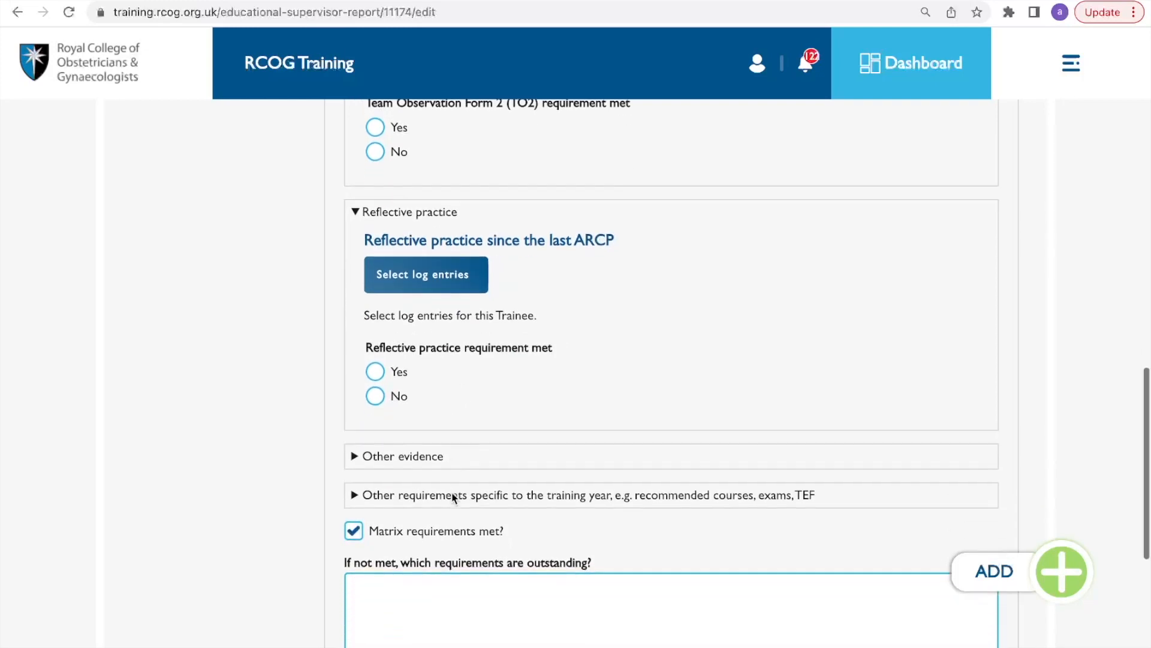
- Expand the Other evidence section and the section for other requirements specific to the training year
left_click(439, 442)
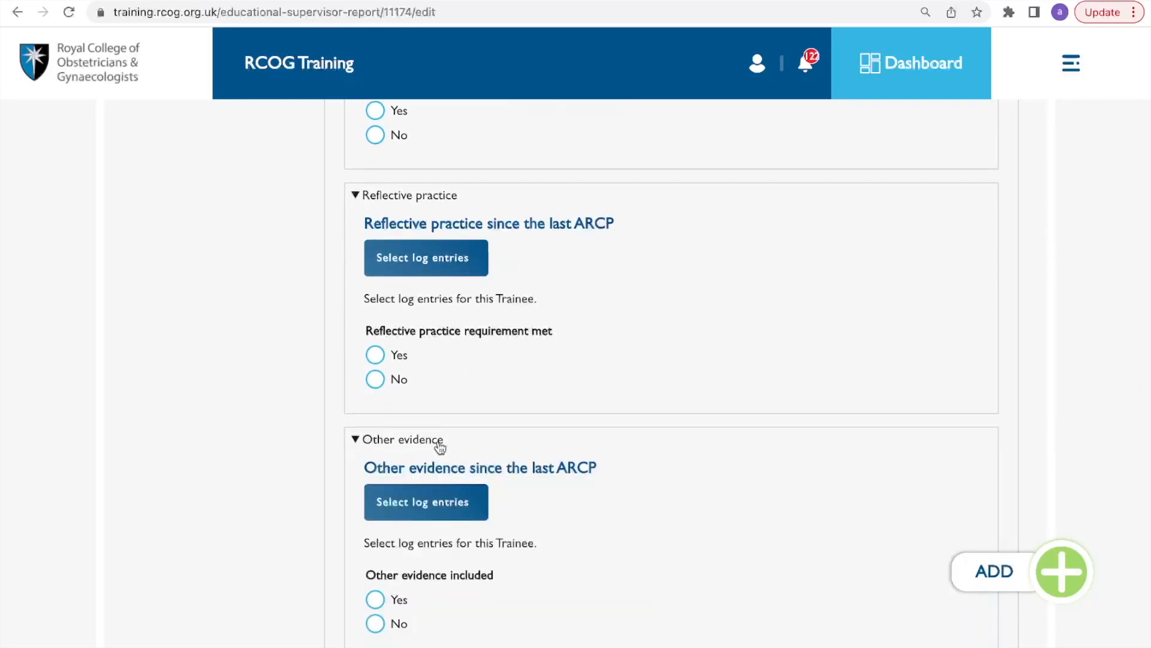
scroll(573, 552, "down", 2)
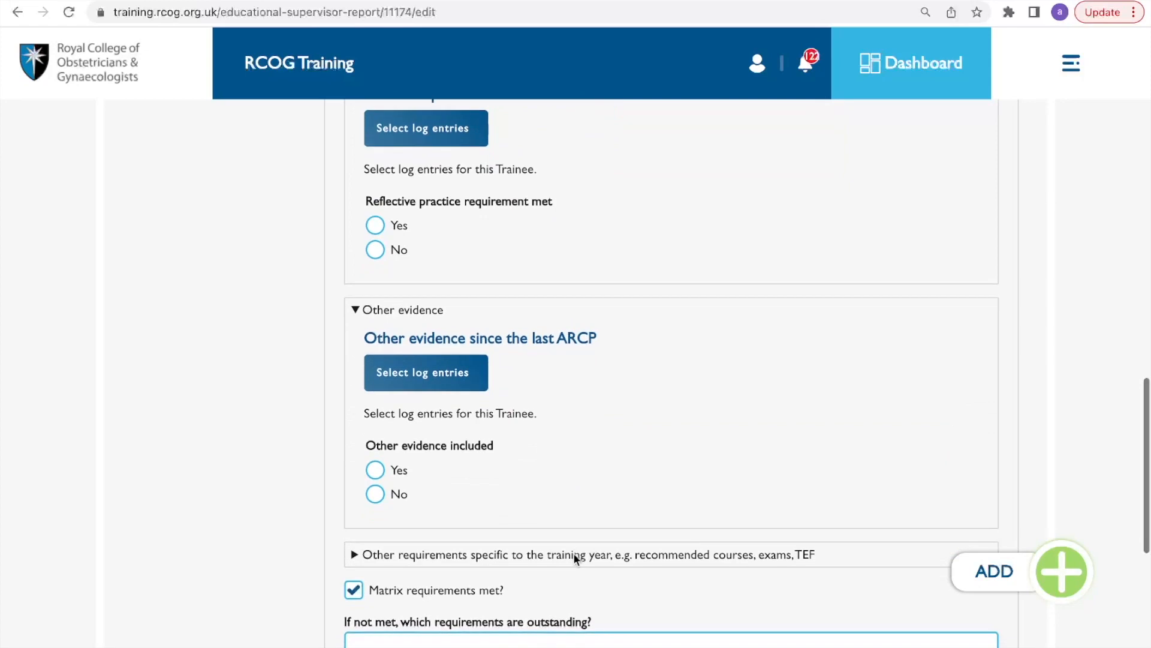
left_click(574, 553)
scroll(618, 314, "down", 3)
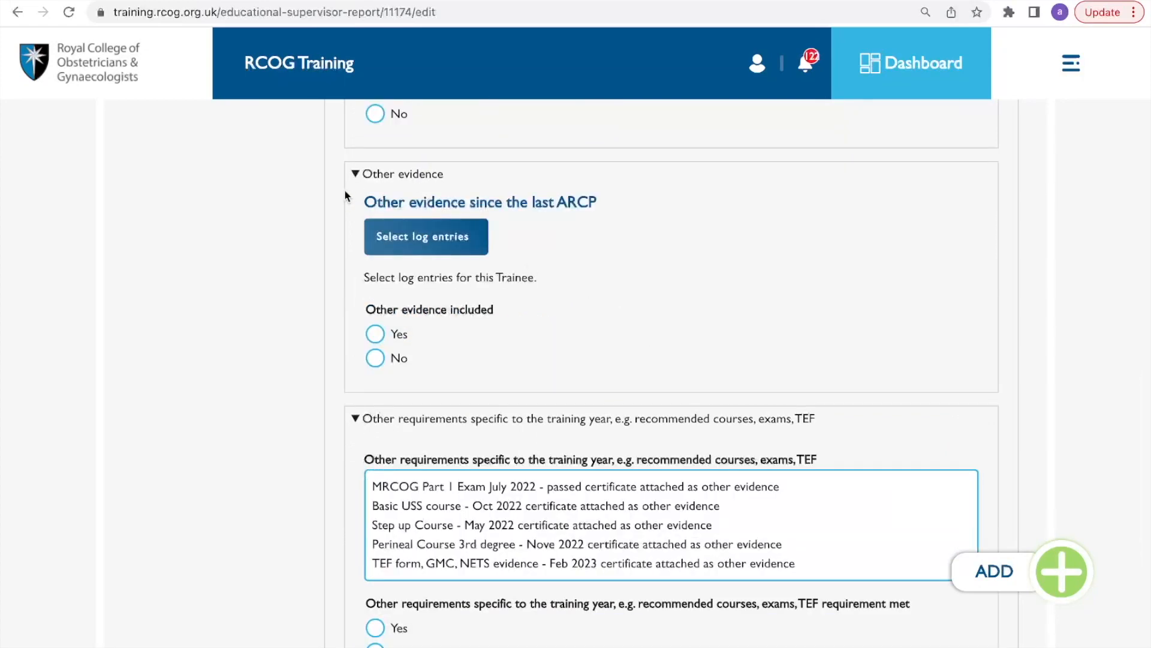
- Start selecting log entries for Other evidence since the last ARCP, filtering by the Other evidence type
left_click(384, 243)
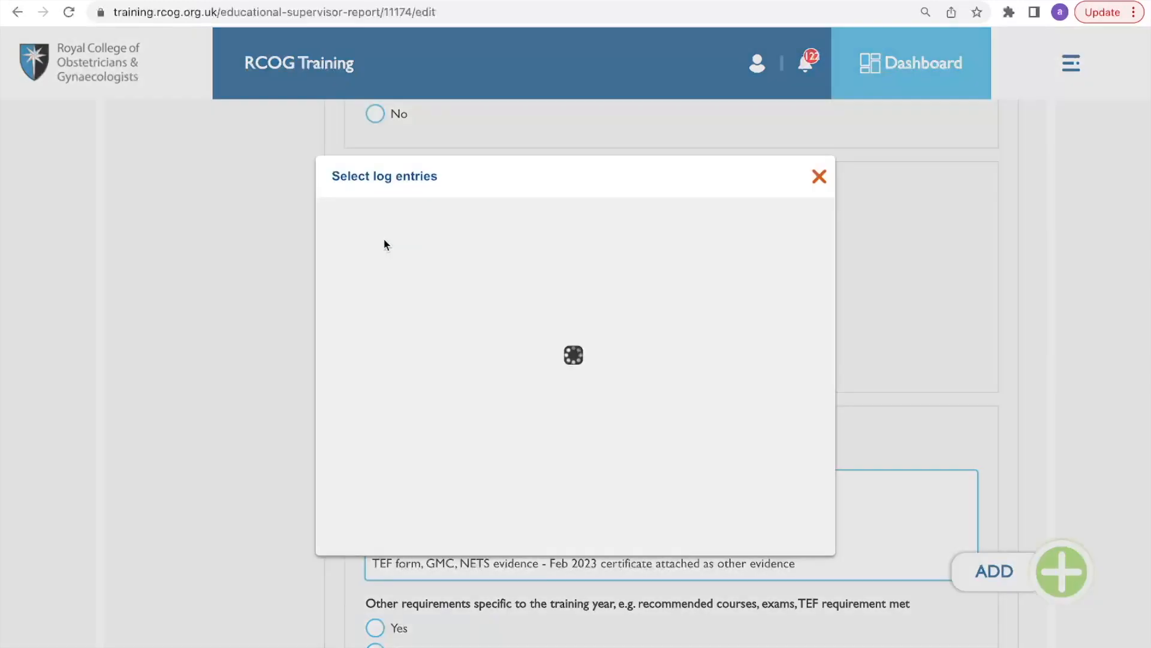
left_click(409, 287)
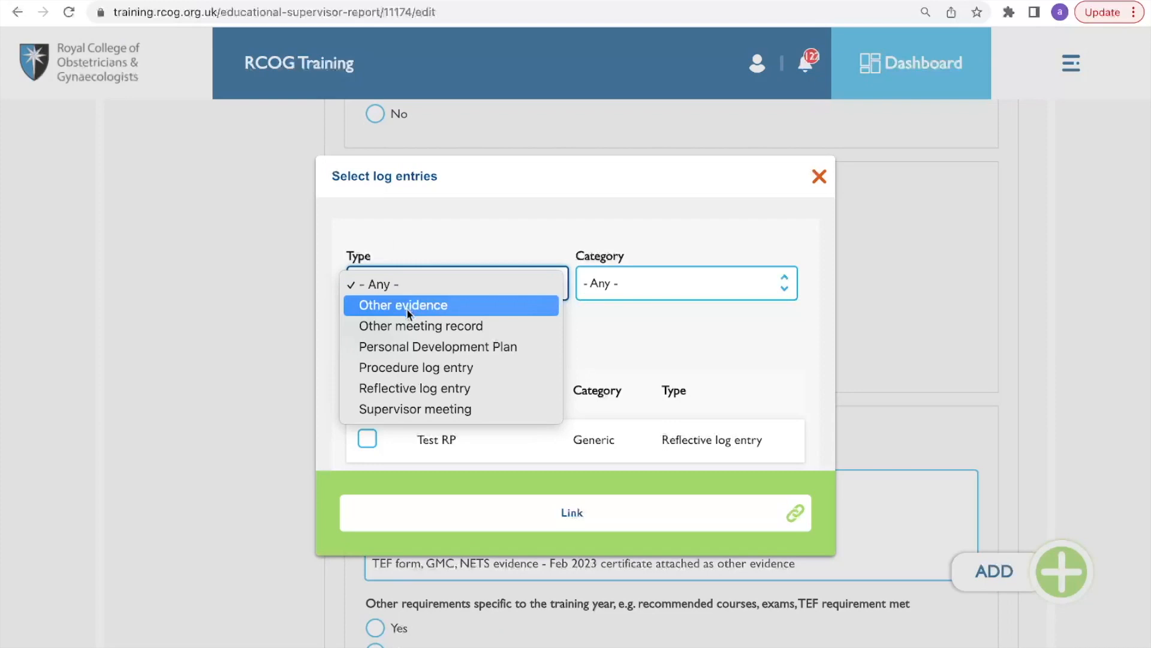
left_click(407, 310)
left_click(385, 335)
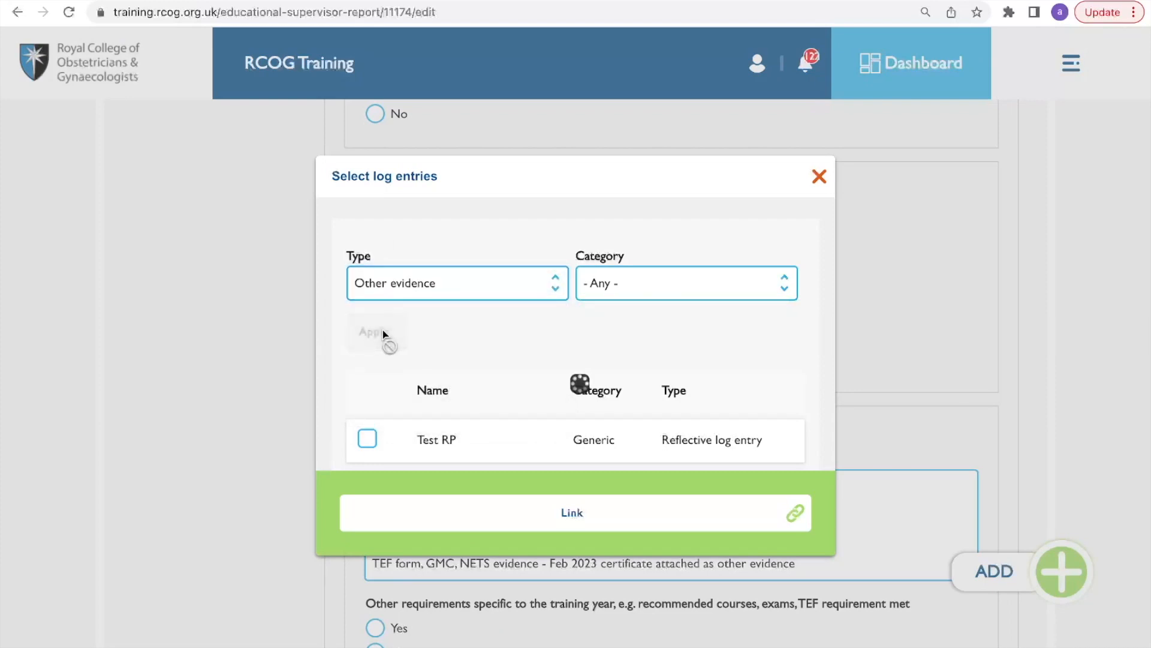
scroll(510, 350, "down", 2)
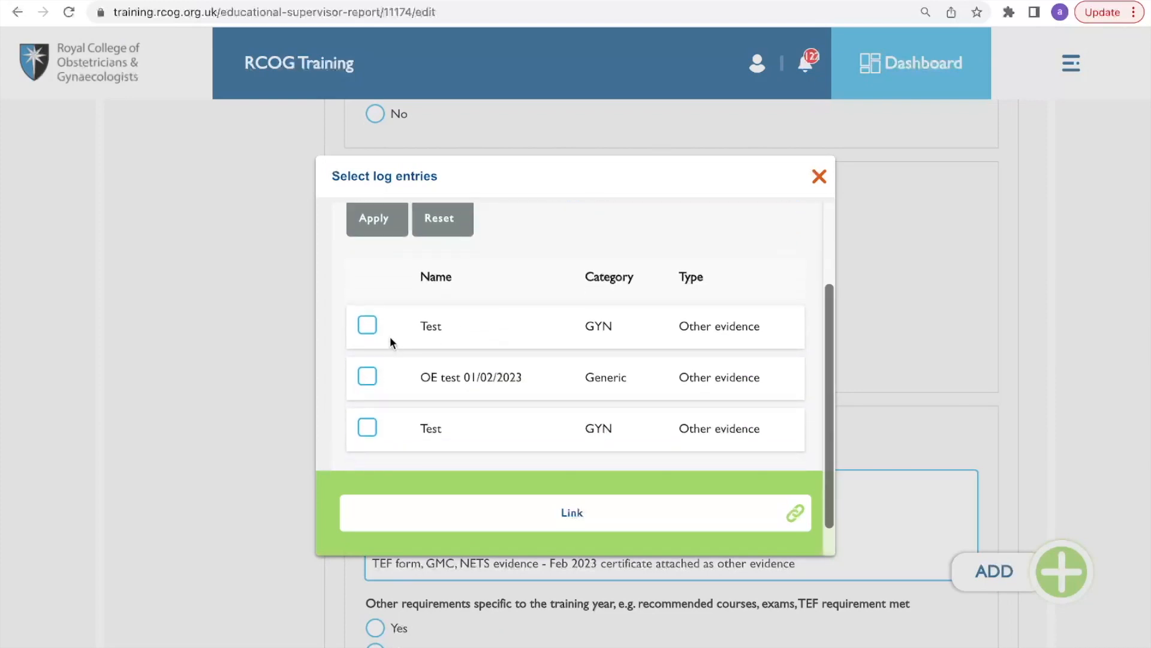
- Link both Test entries and OE test 01/02/2023, and answer Yes to Other evidence included
left_click(367, 325)
left_click(366, 378)
left_click(367, 428)
left_click(382, 510)
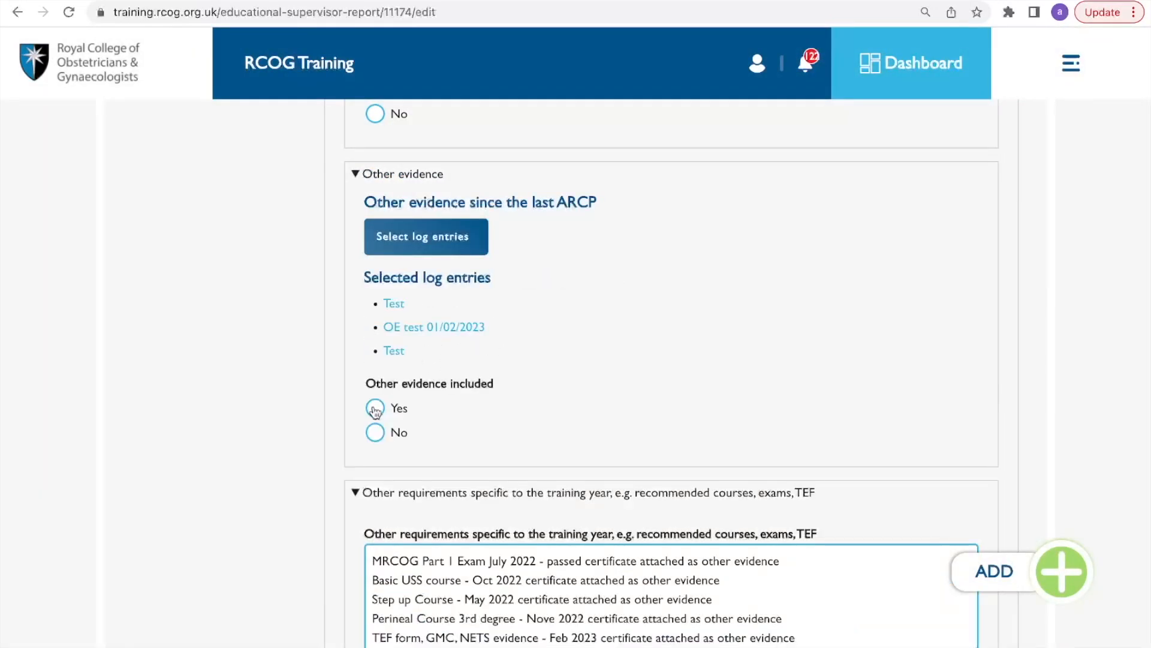
left_click(375, 409)
- Review the listed exams and courses and answer Yes to the other training-year requirements (recommended courses, exams, TEF) being met
scroll(459, 446, "down", 1)
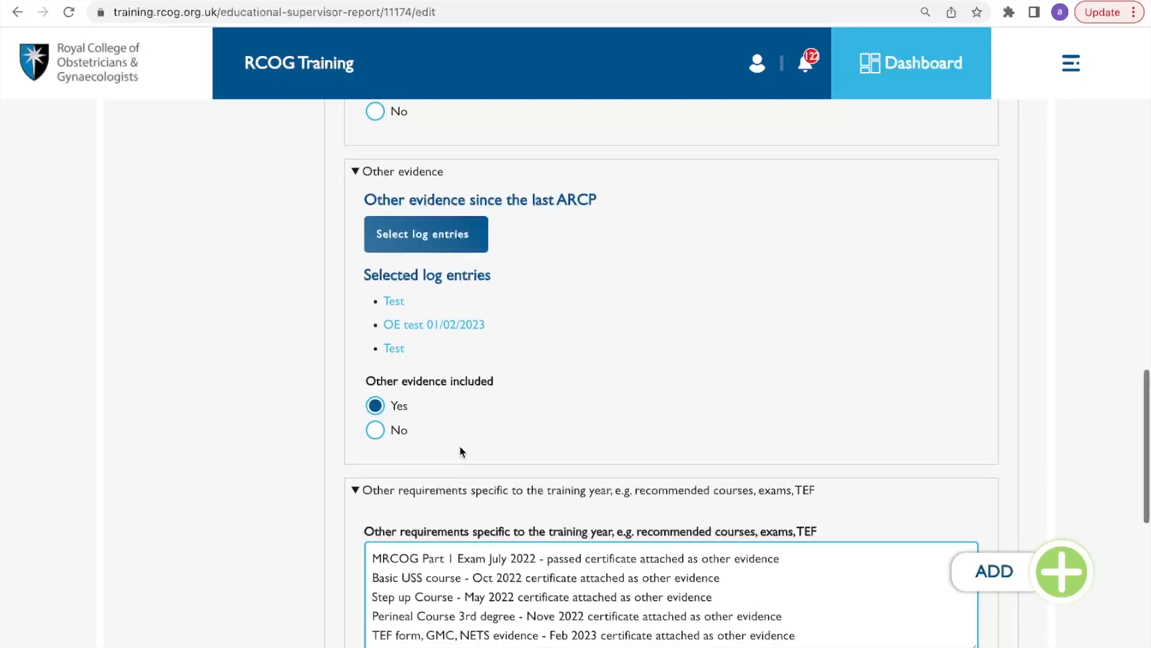
scroll(459, 446, "down", 2)
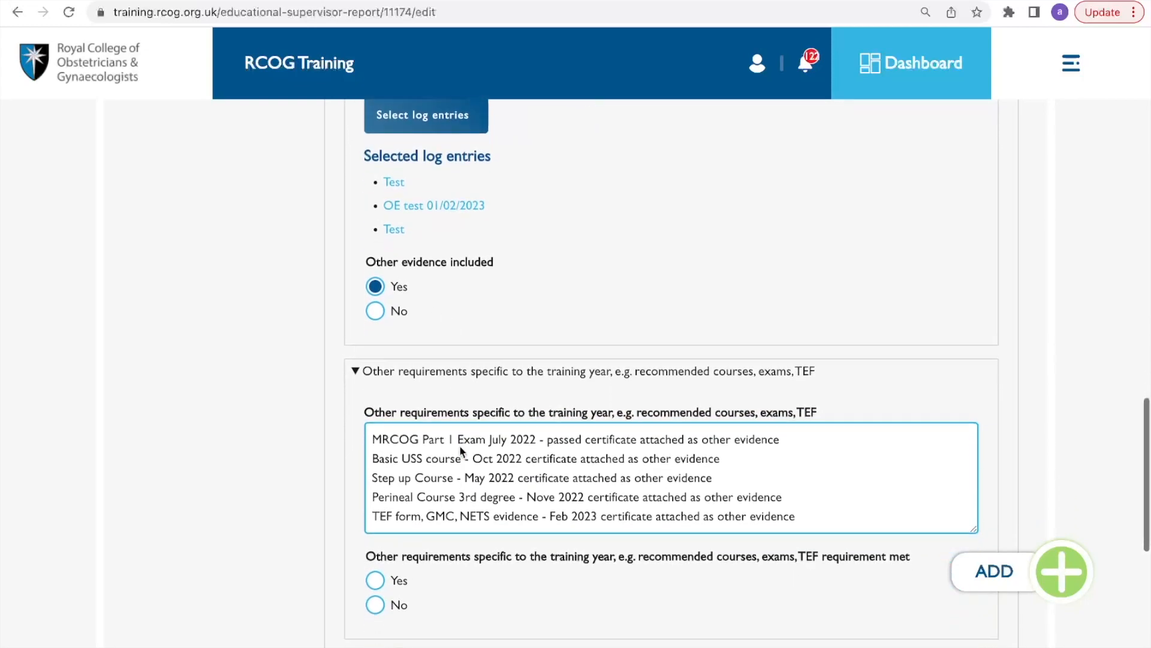
scroll(462, 450, "down", 1)
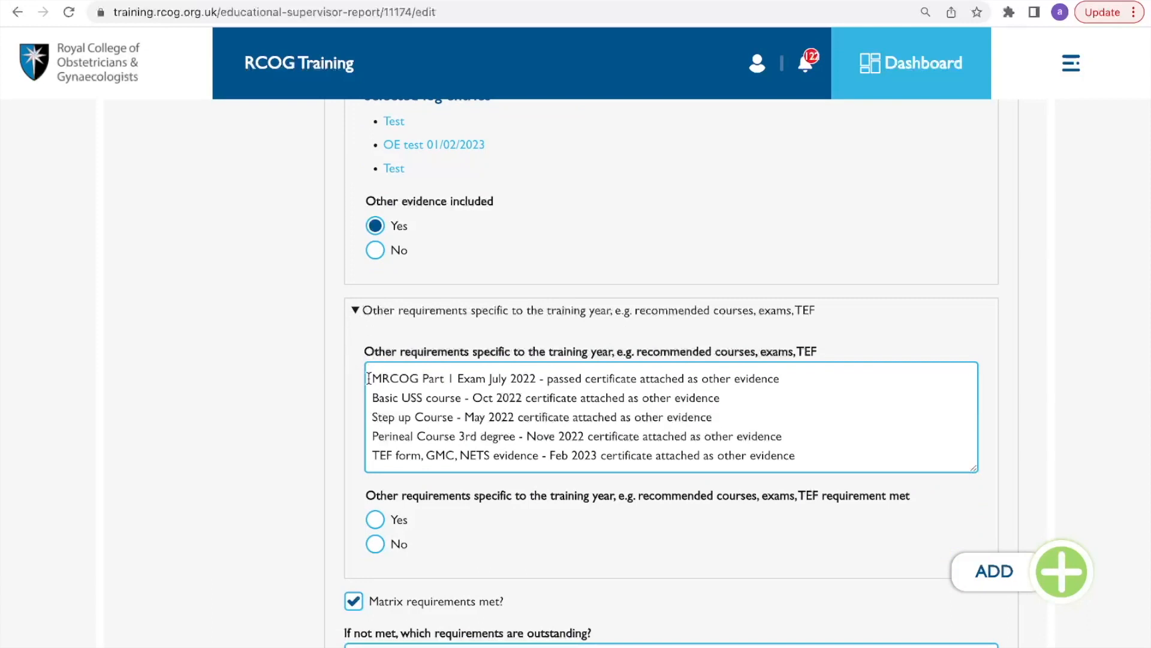
left_click(379, 525)
left_click_drag(783, 379, 701, 384)
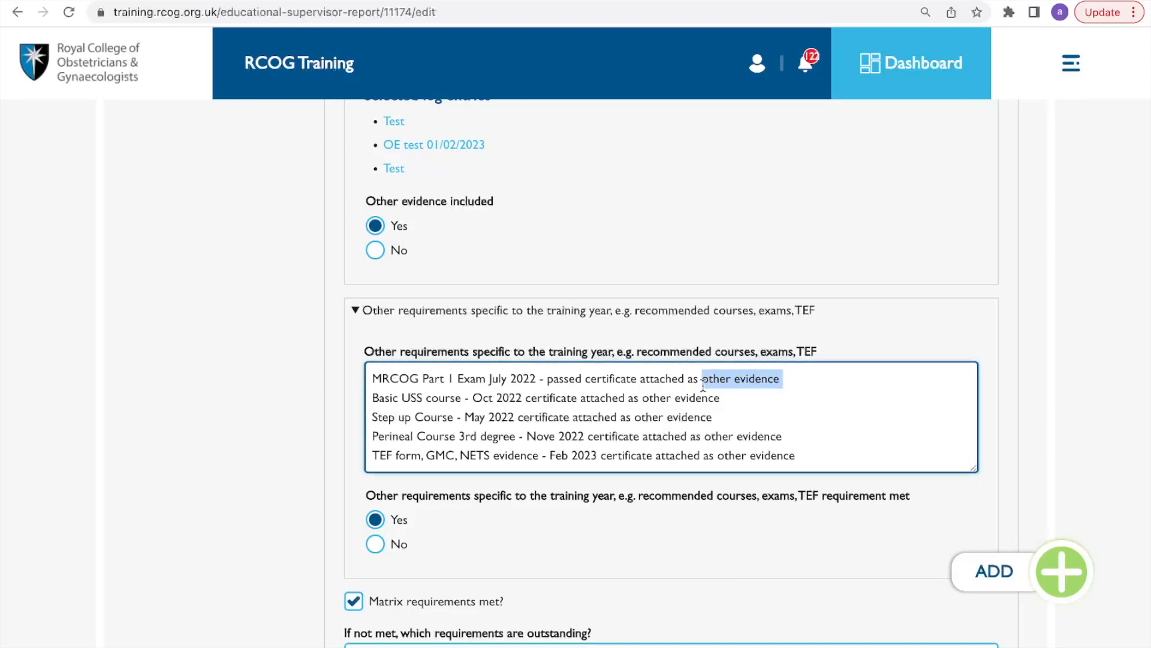
left_click(800, 393)
scroll(555, 492, "down", 2)
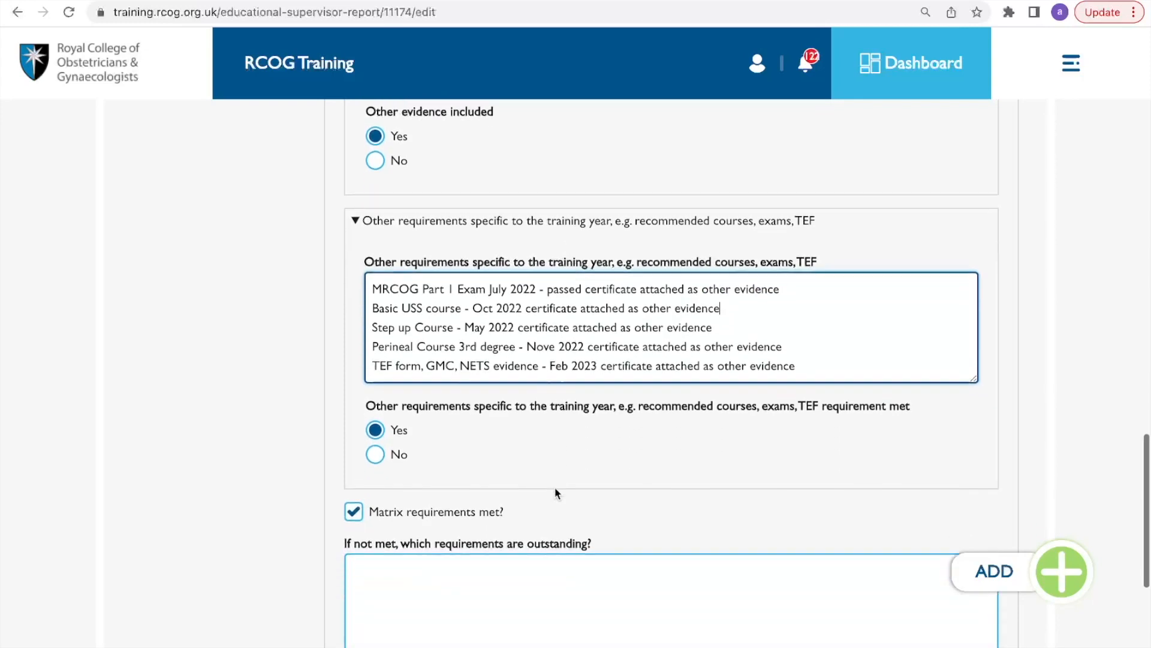
- Mark the matrix requirements as not met and enter "Pending USS course - Aug 2023" as the outstanding requirement
scroll(555, 493, "down", 1)
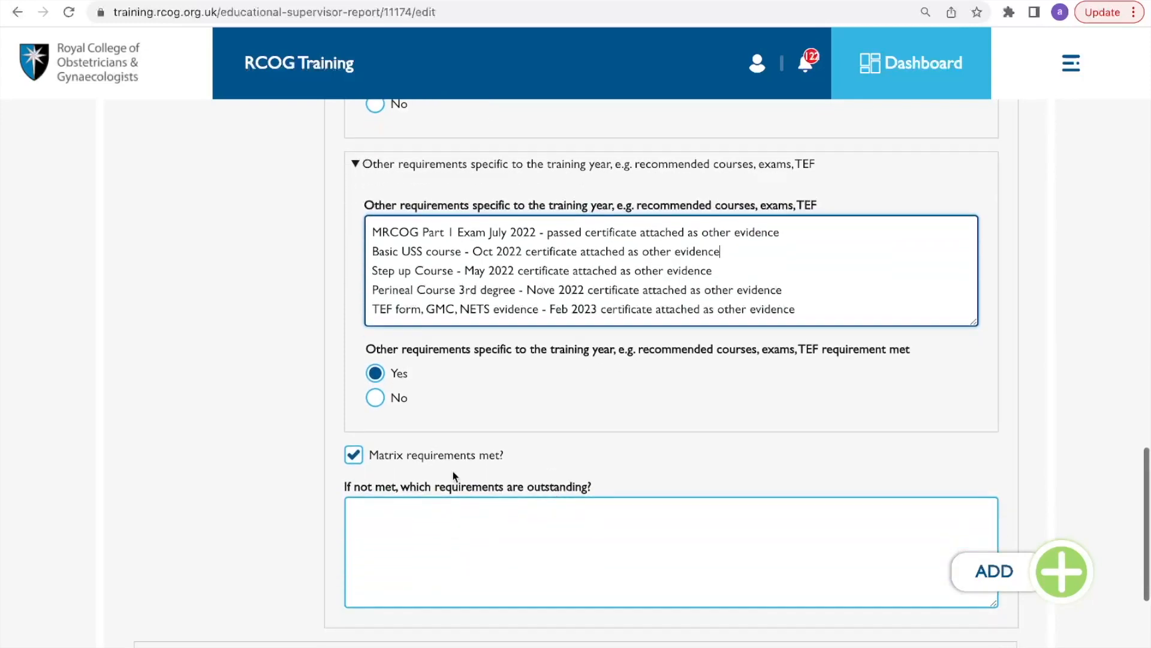
left_click(372, 544)
left_click(355, 456)
left_click(393, 541)
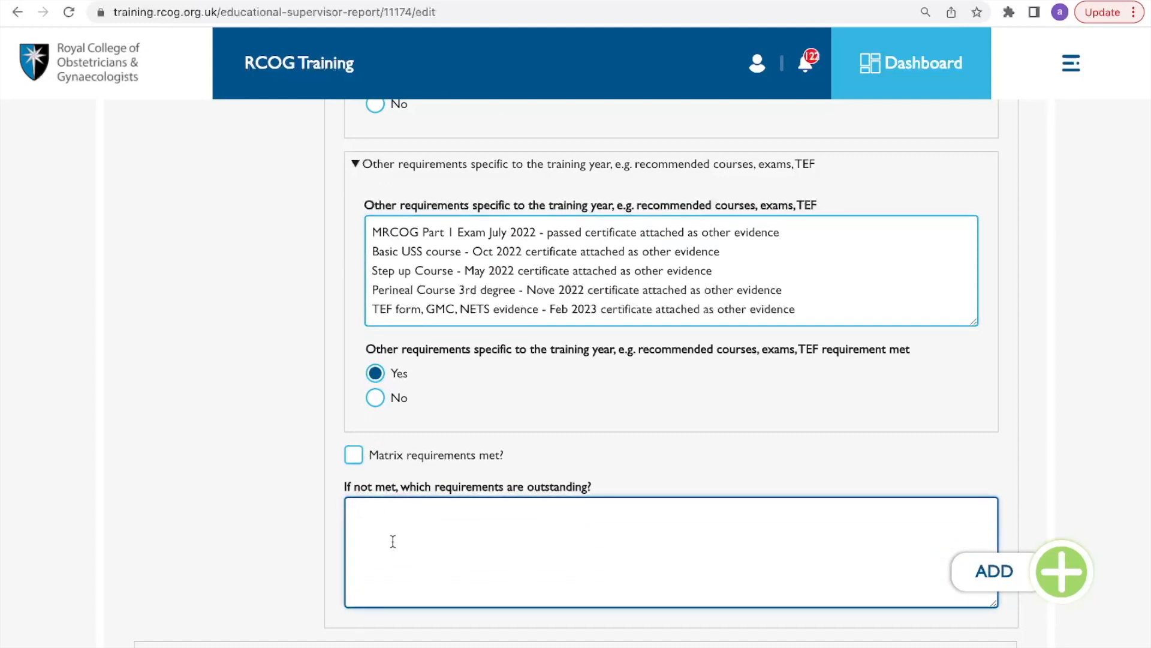
type("Pen")
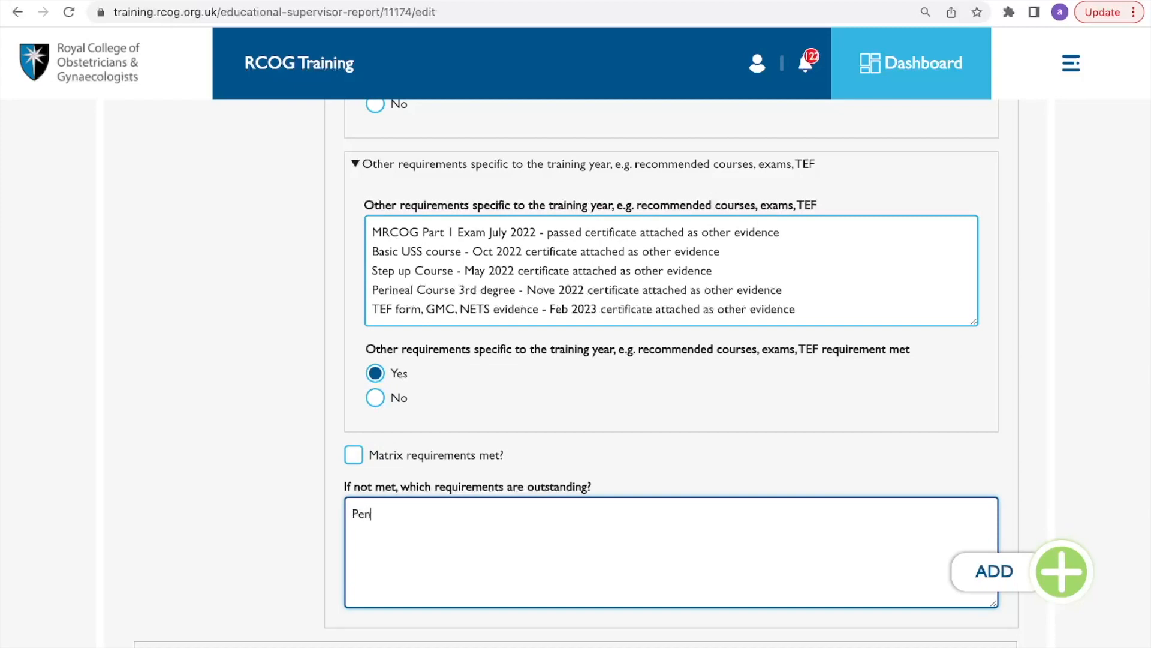
type("ding")
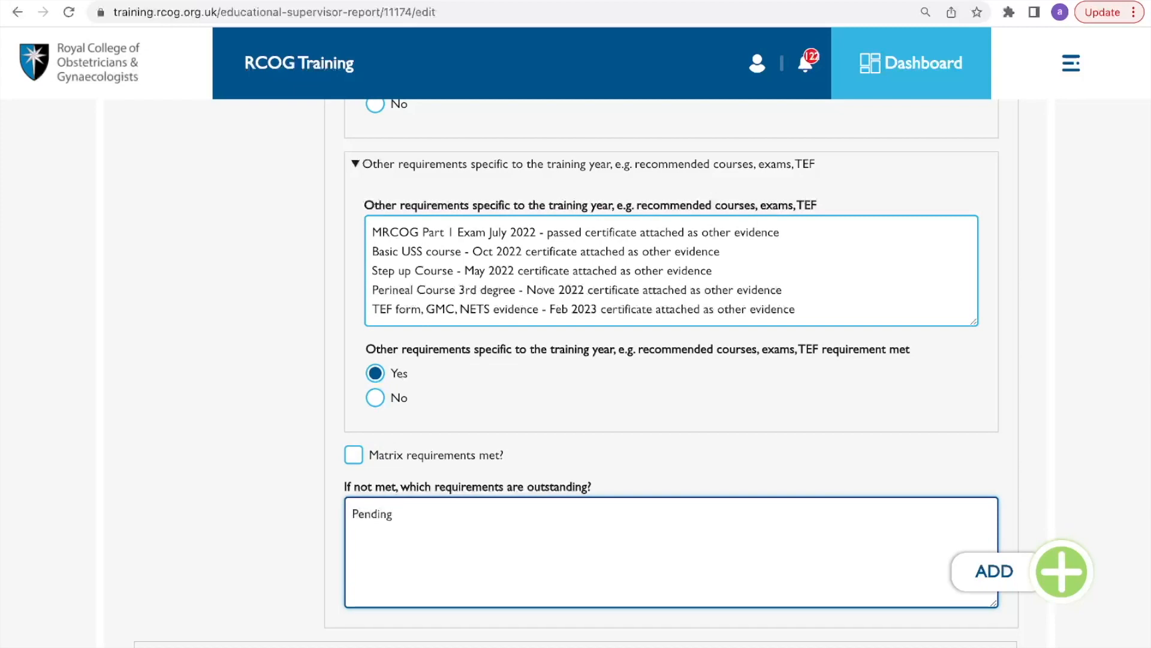
type(" USS course")
scroll(293, 551, "down", 1)
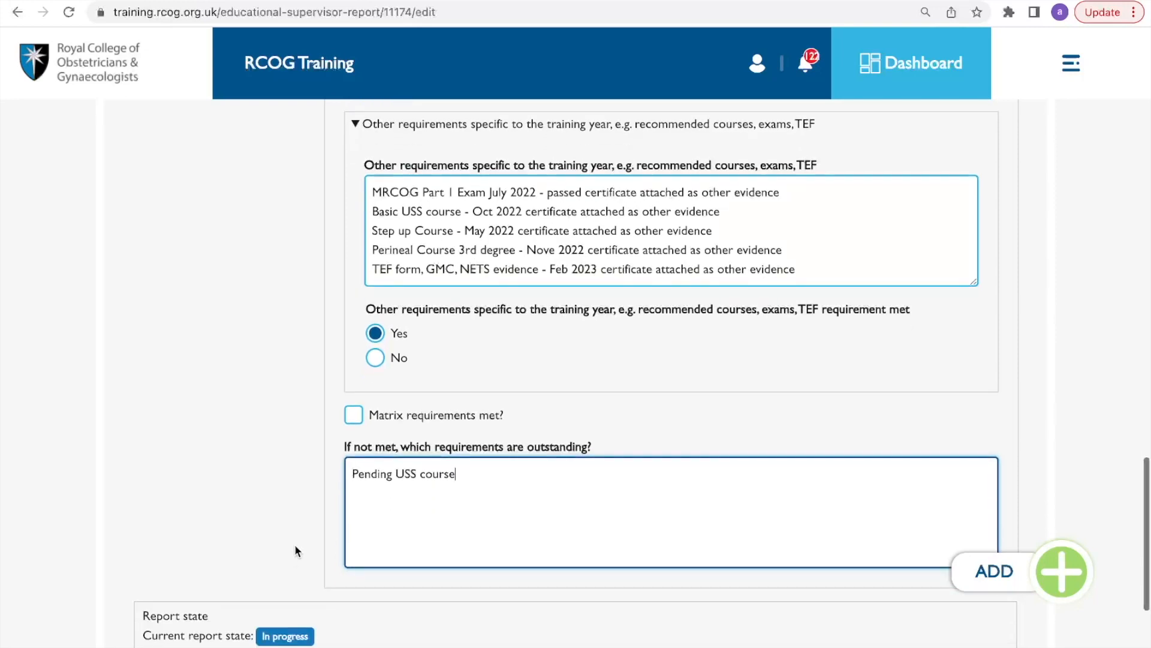
scroll(296, 550, "down", 1)
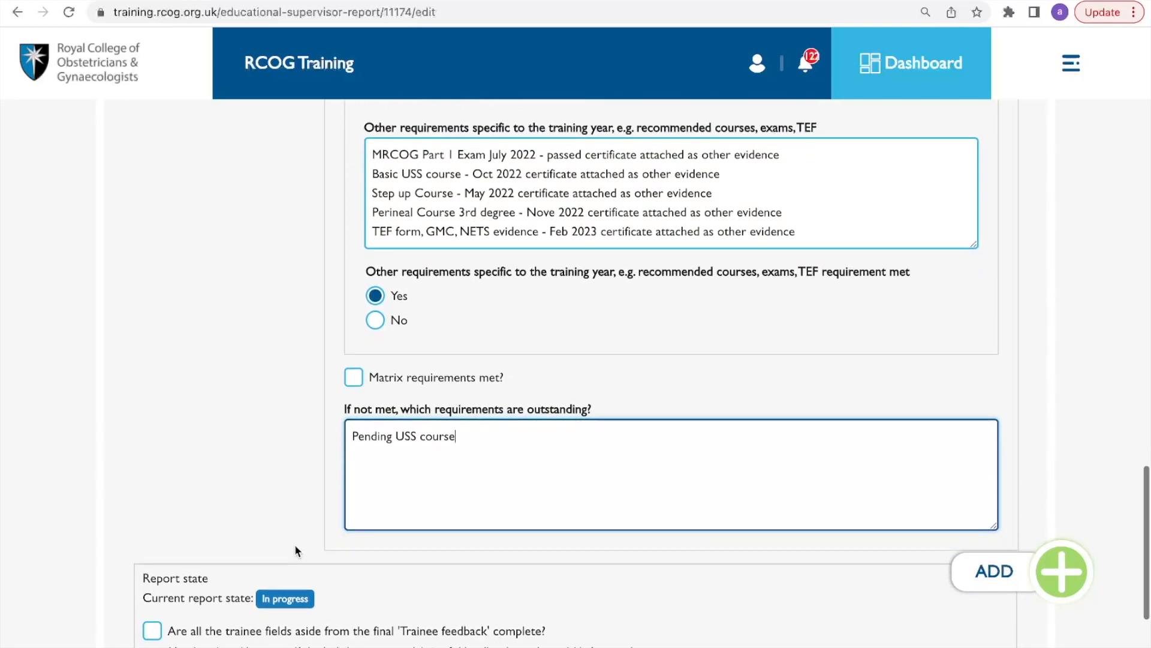
scroll(295, 550, "up", 1)
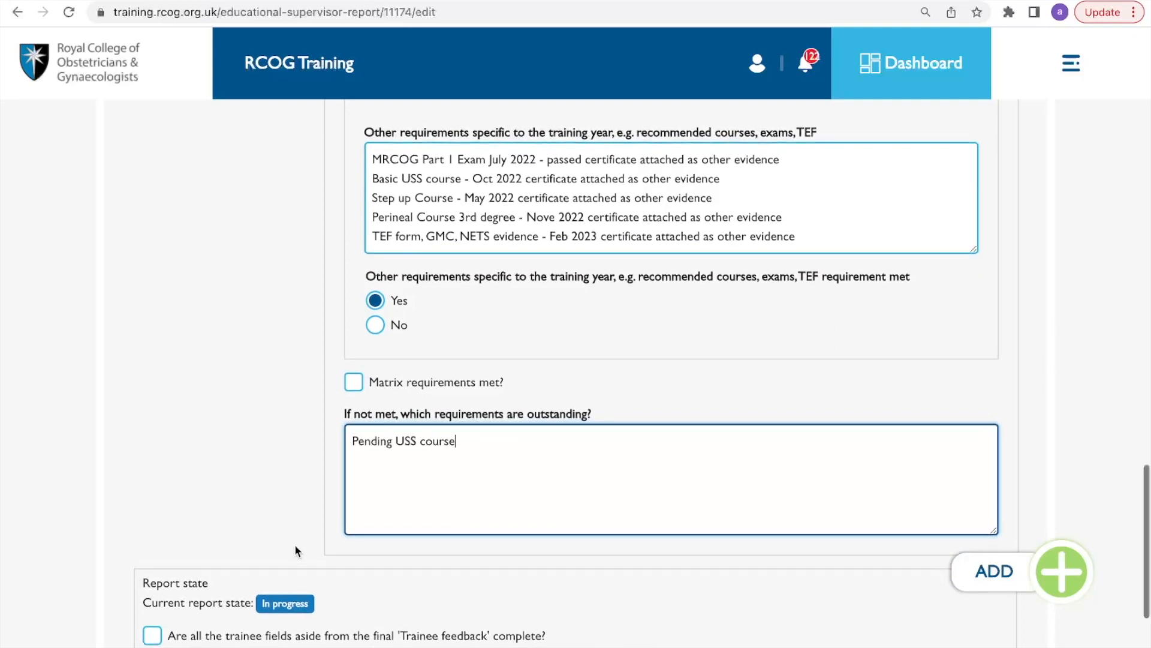
type("-")
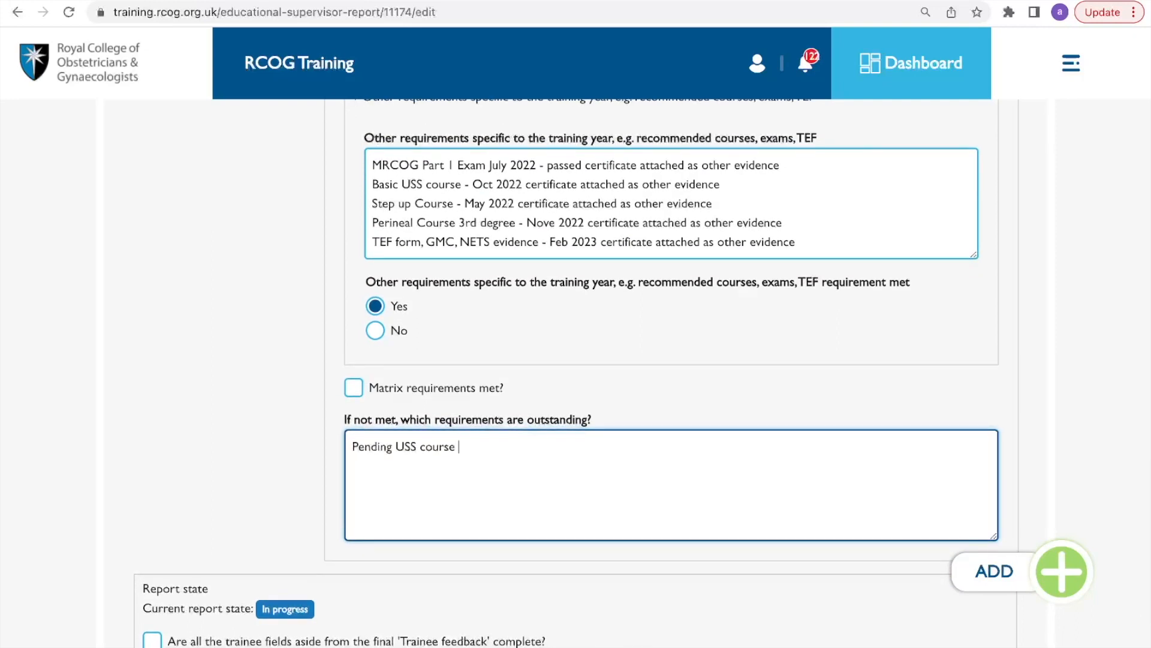
type(" Aug 2023")
- Review the Section 4 - Revalidation answers on Form R serious event investigations, complaints, compliments and probity issues, and the pastoral issues field
scroll(233, 536, "down", 3)
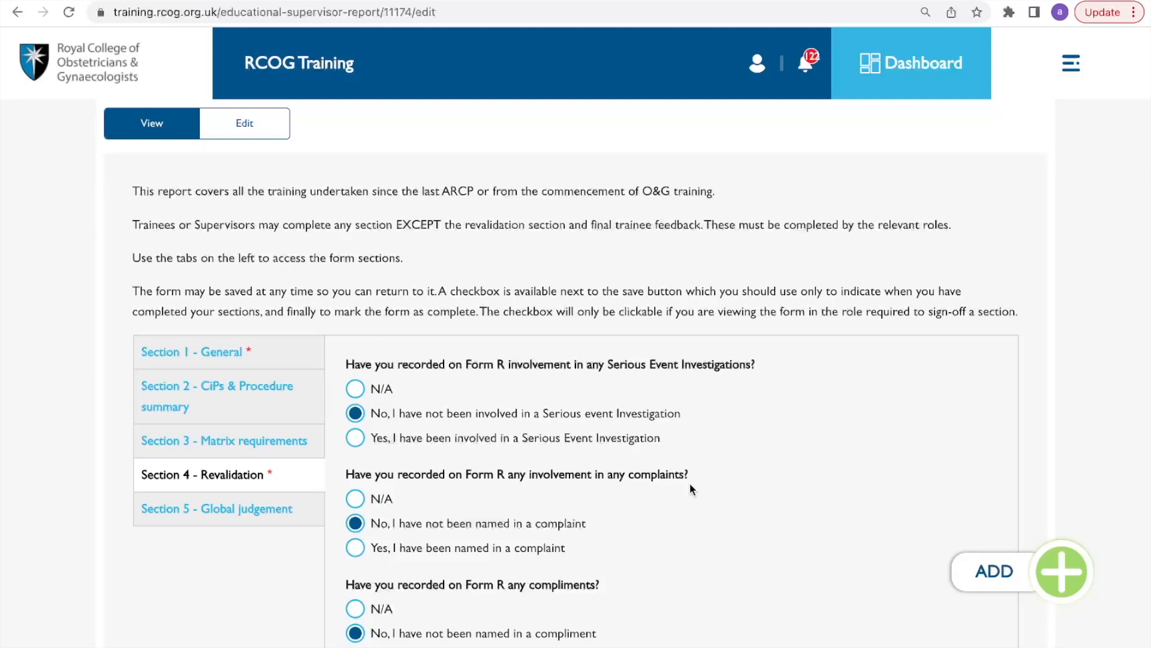
scroll(613, 588, "down", 3)
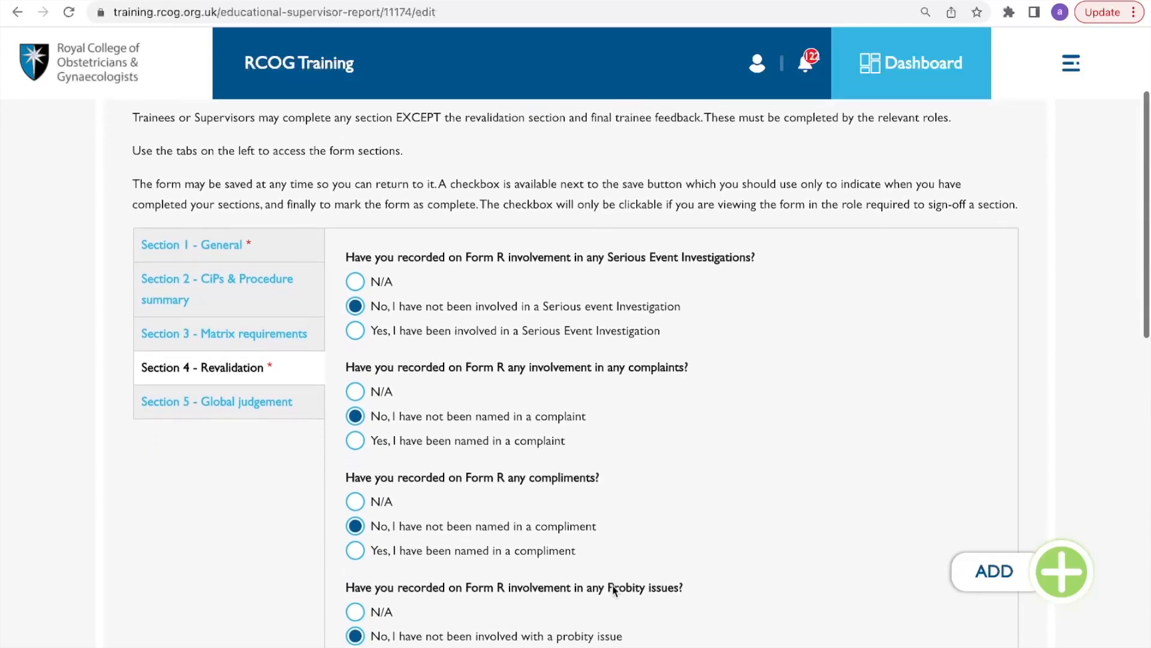
scroll(614, 591, "down", 1)
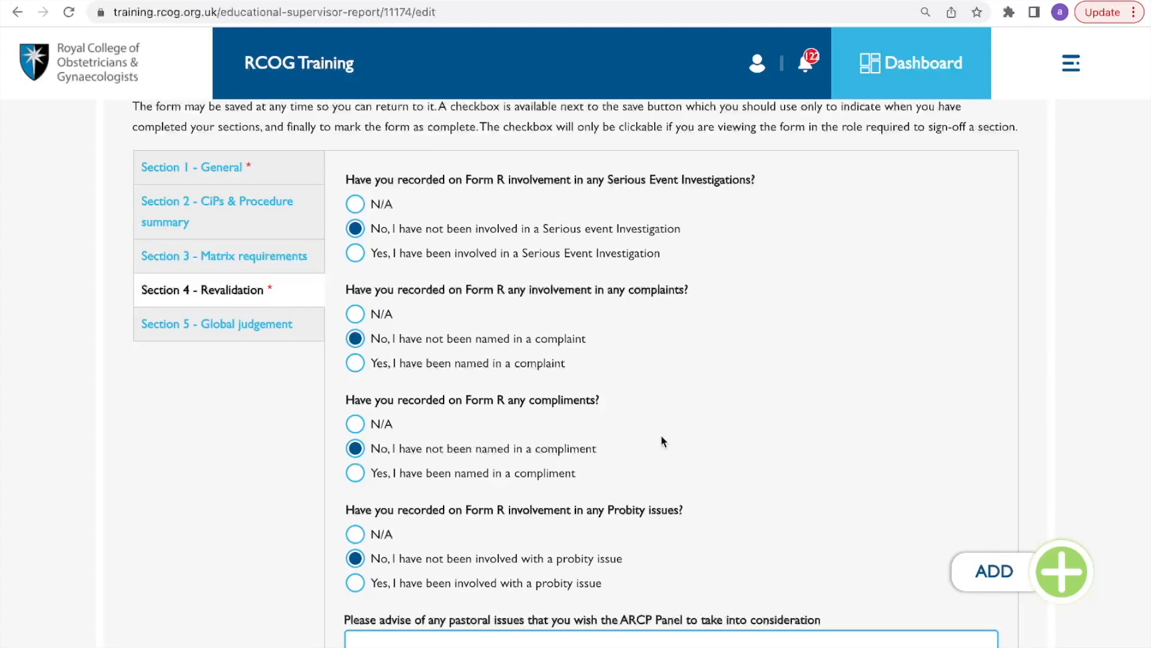
scroll(661, 442, "down", 3)
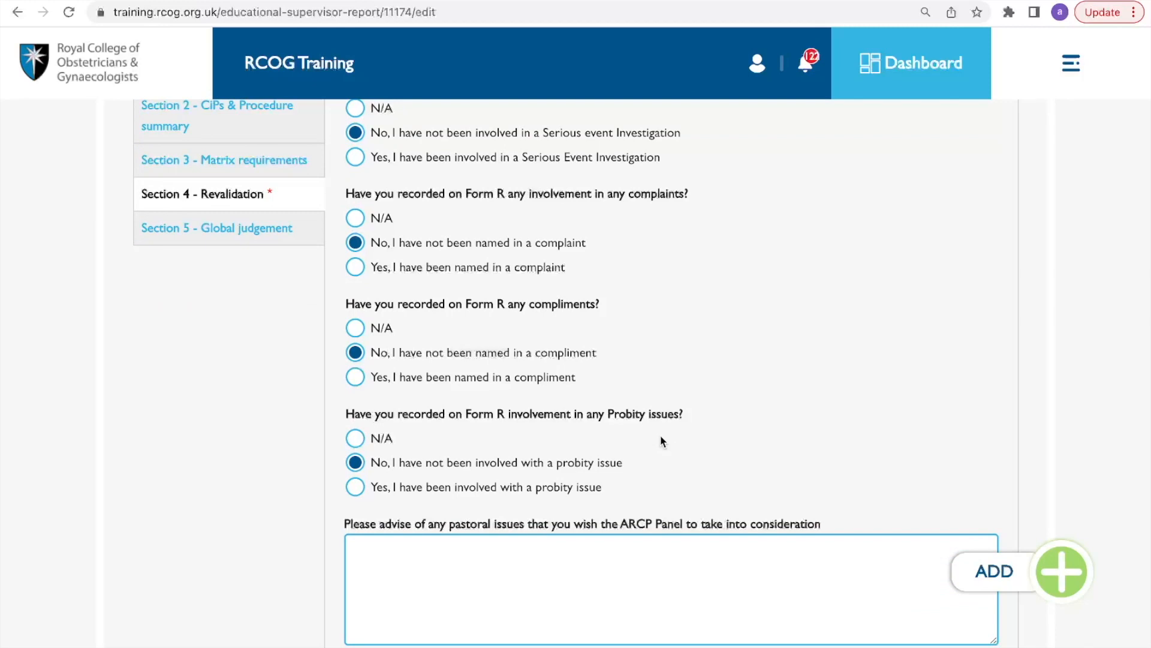
scroll(662, 442, "down", 1)
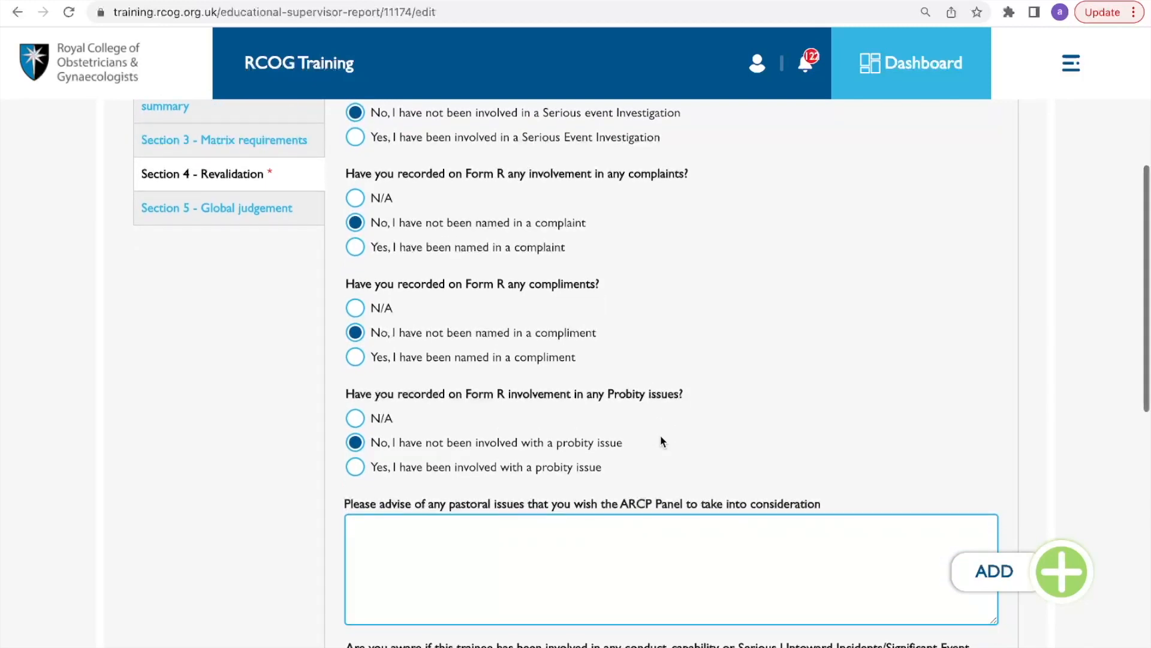
scroll(774, 434, "down", 1)
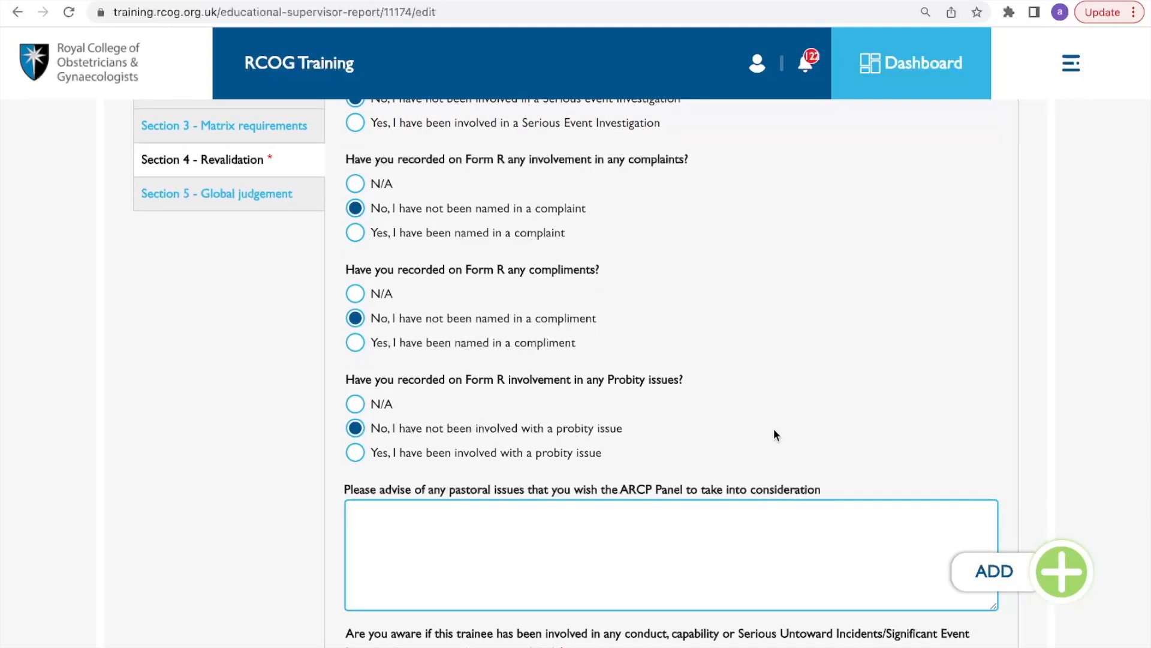
scroll(774, 434, "down", 1)
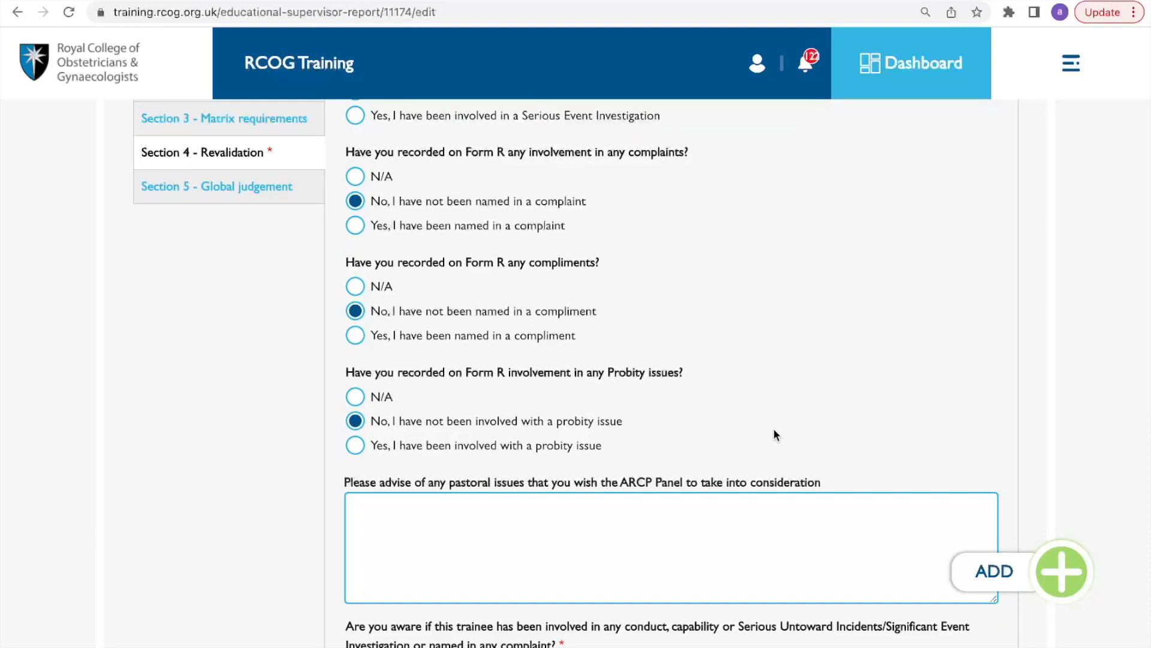
scroll(686, 261, "up", 5)
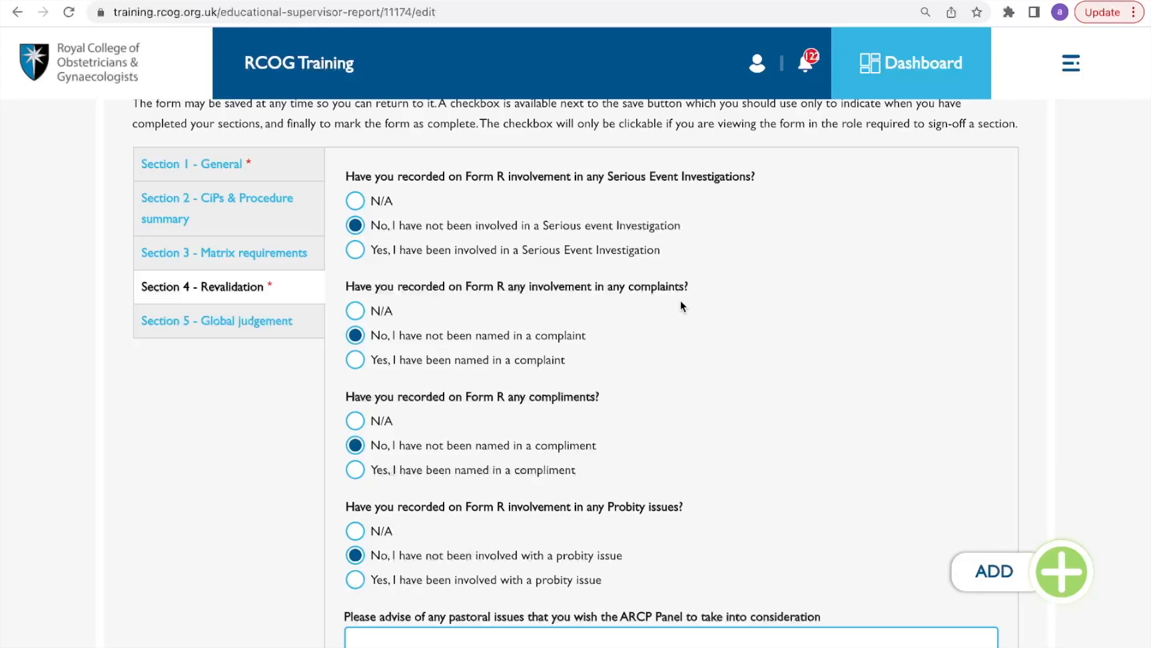
scroll(681, 306, "down", 1)
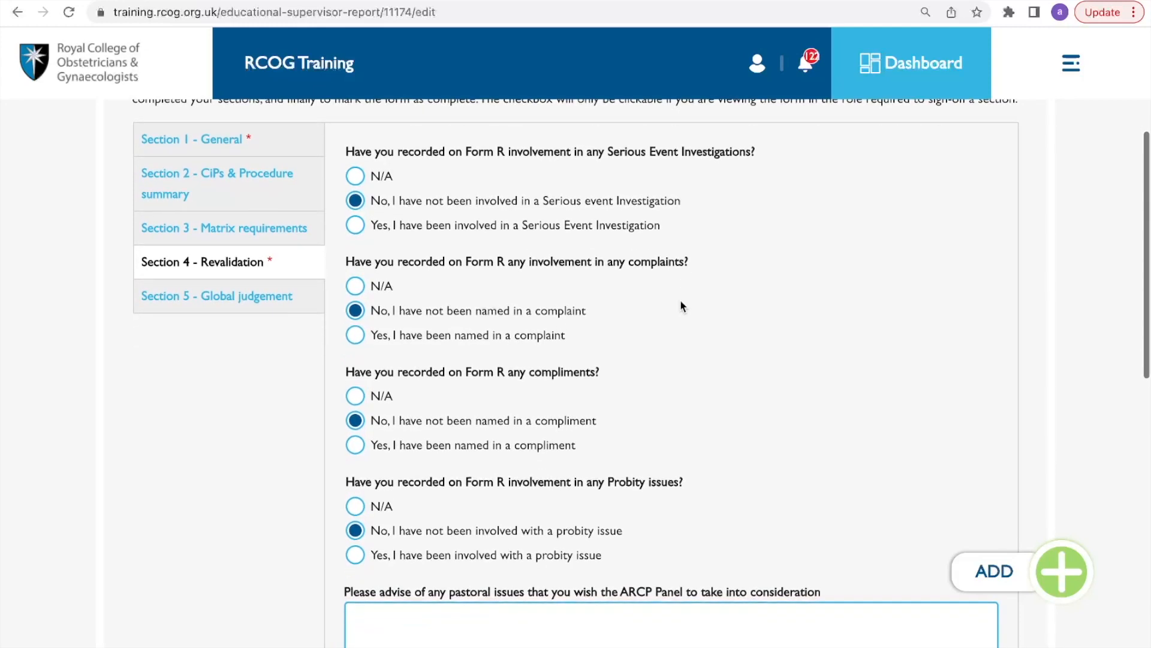
- Place the cursor in the Section 4 field for pastoral issues that the ARCP Panel should take into consideration
scroll(682, 306, "down", 3)
scroll(682, 306, "down", 3)
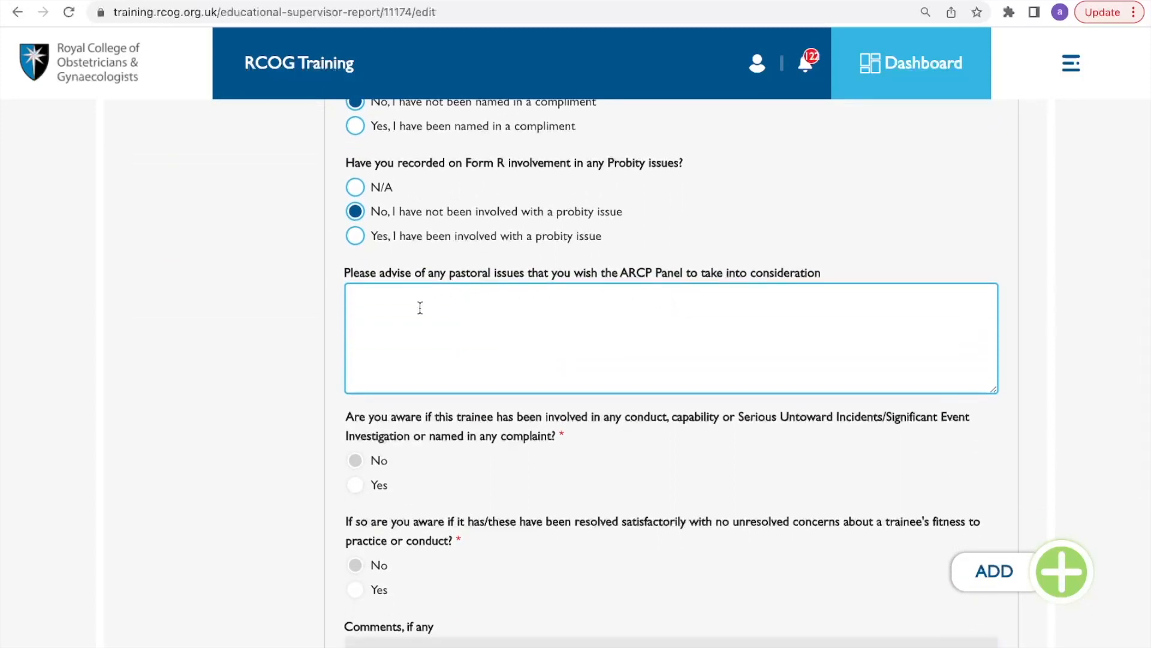
left_click(421, 309)
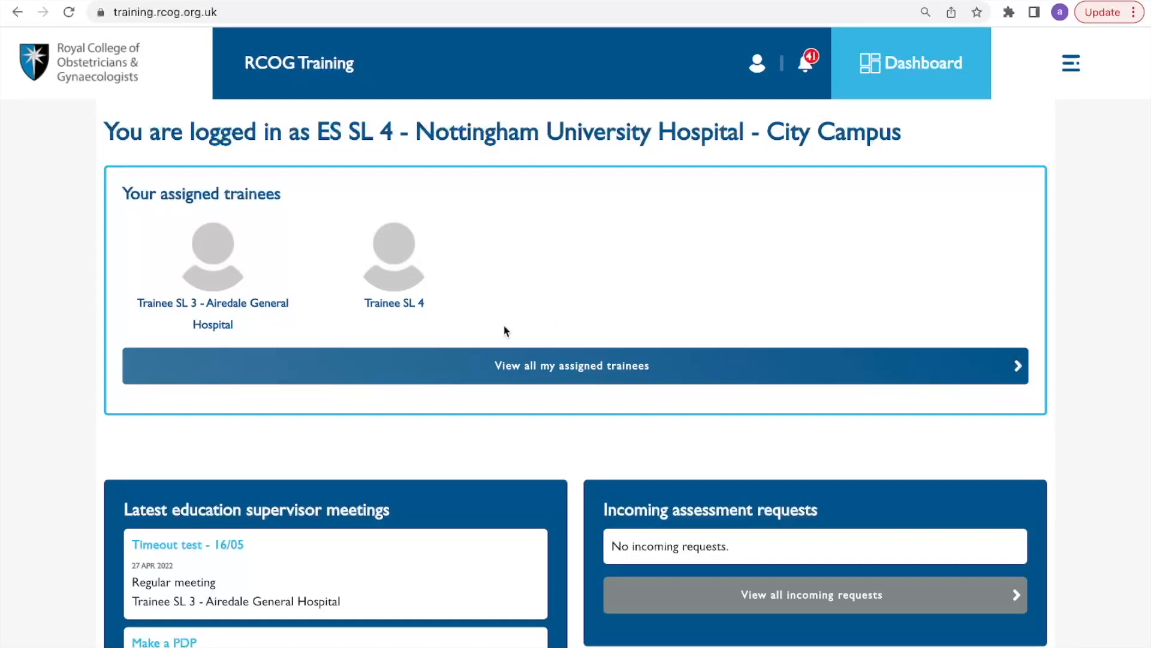
- From the profile of Trainee SL 3 - Airedale General Hospital, open the ESR dated 29 Mar 2023 for editing
left_click(211, 258)
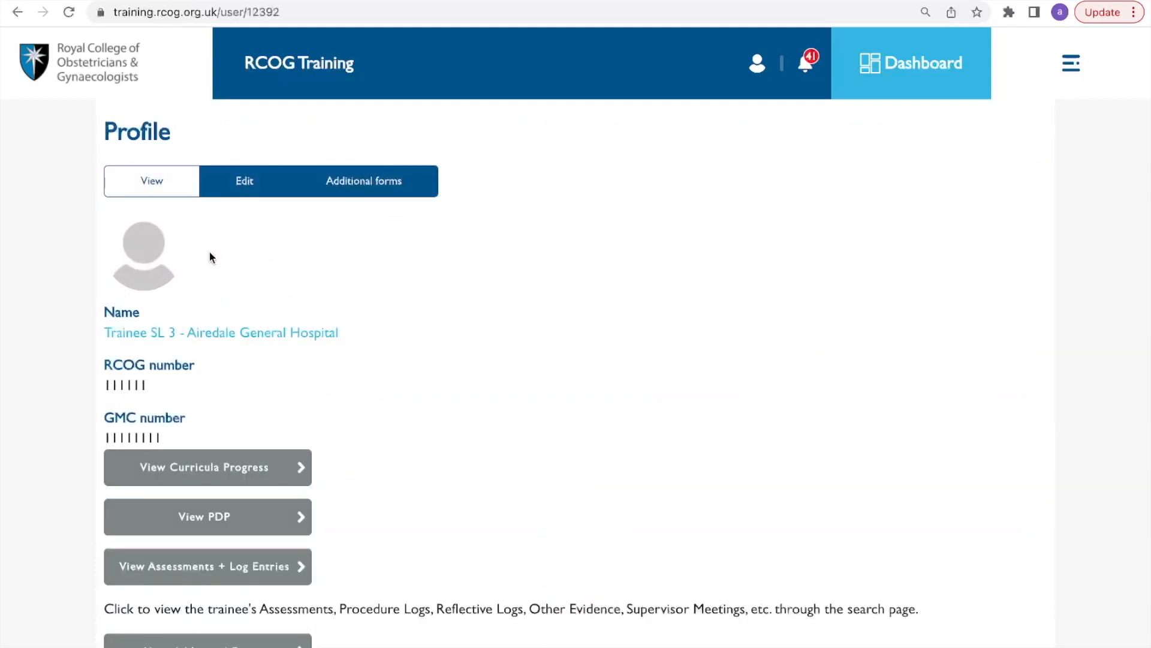
scroll(638, 427, "down", 10)
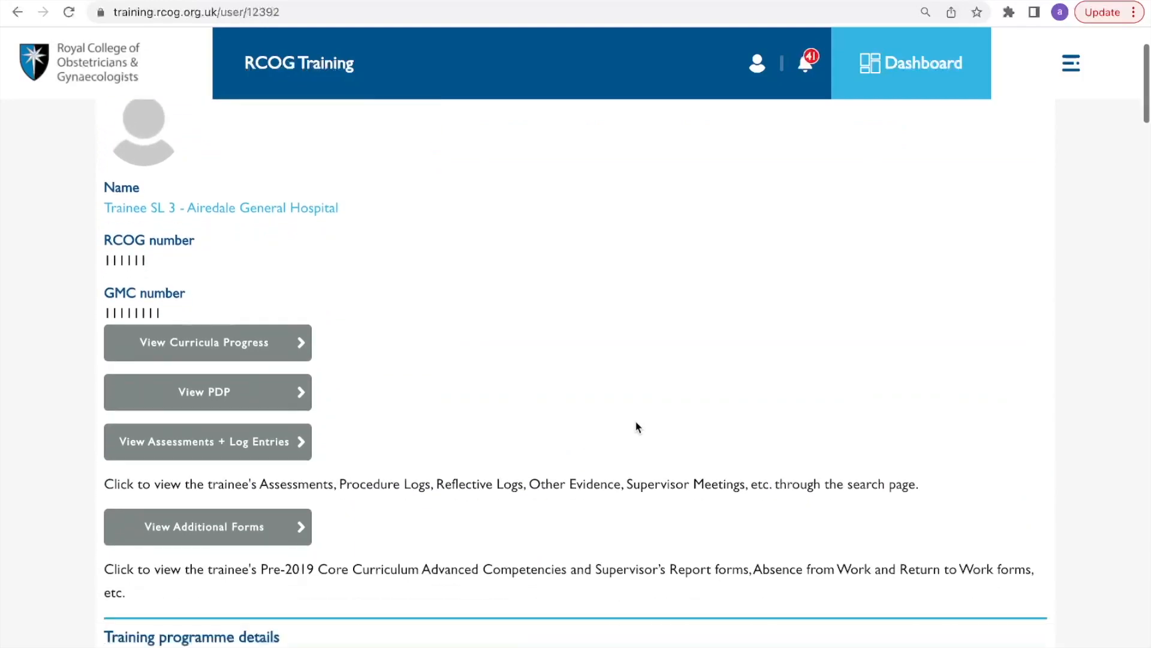
scroll(638, 427, "down", 15)
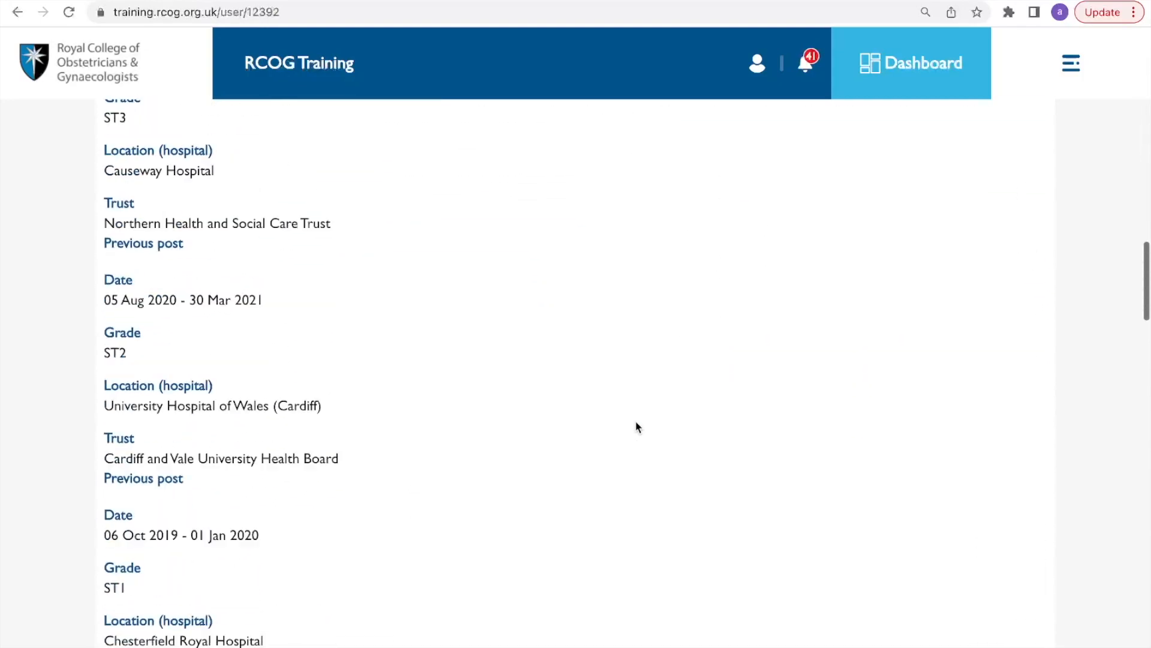
scroll(637, 427, "down", 15)
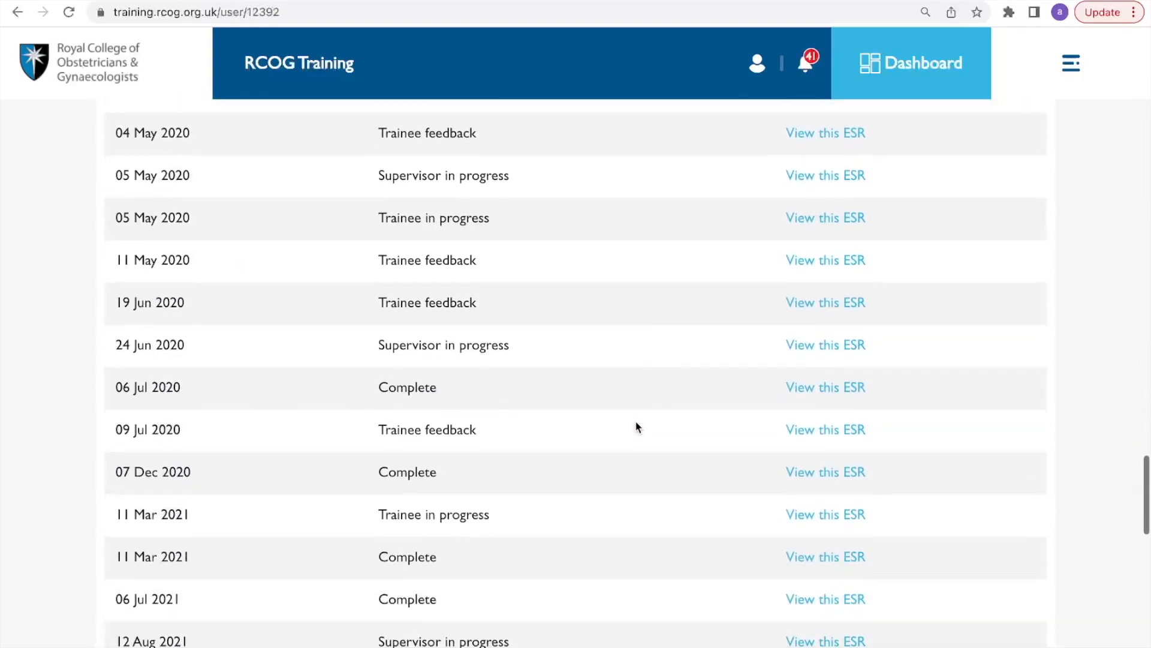
scroll(637, 427, "down", 6)
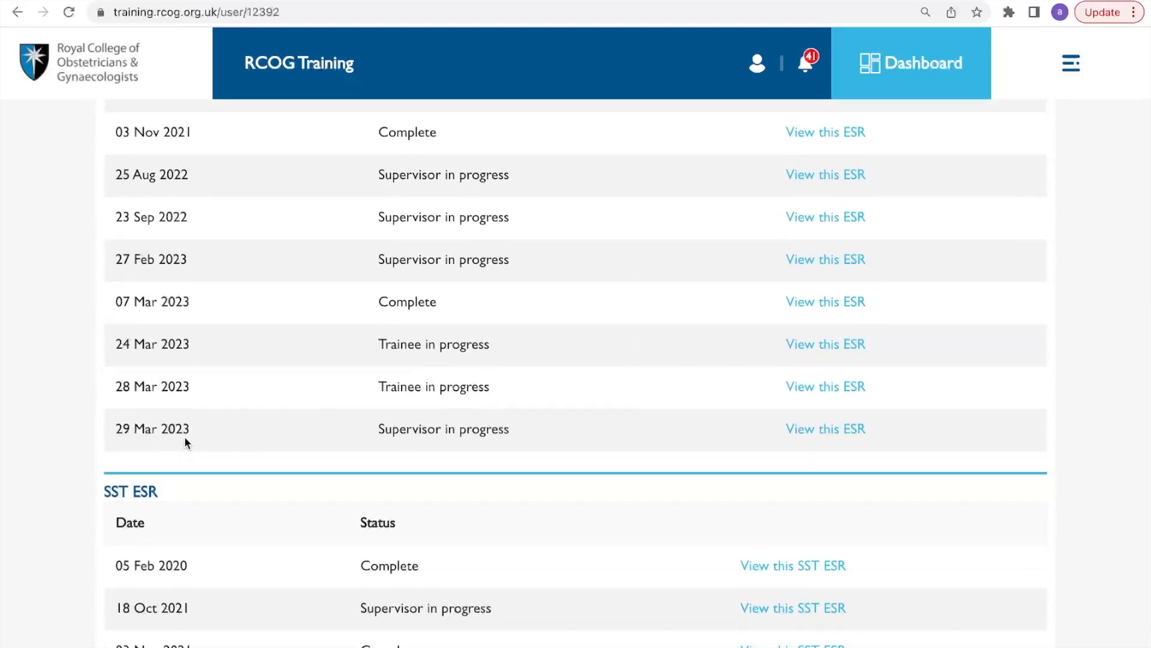
left_click(803, 439)
scroll(464, 340, "down", 3)
scroll(466, 341, "down", 3)
scroll(324, 212, "up", 4)
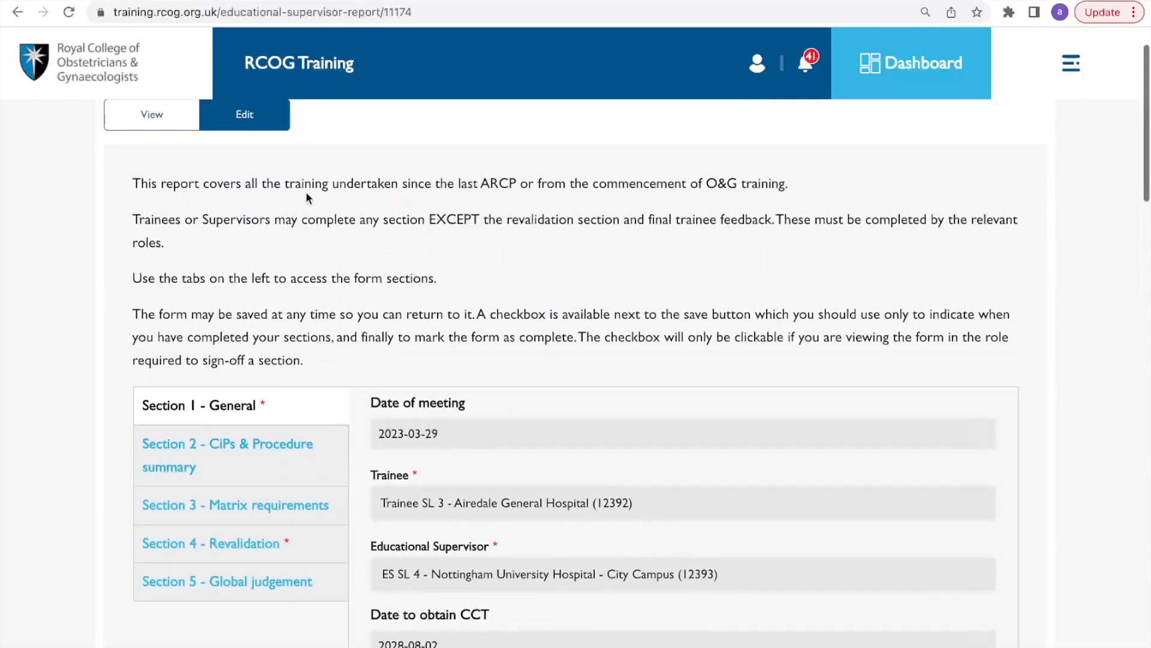
left_click(240, 116)
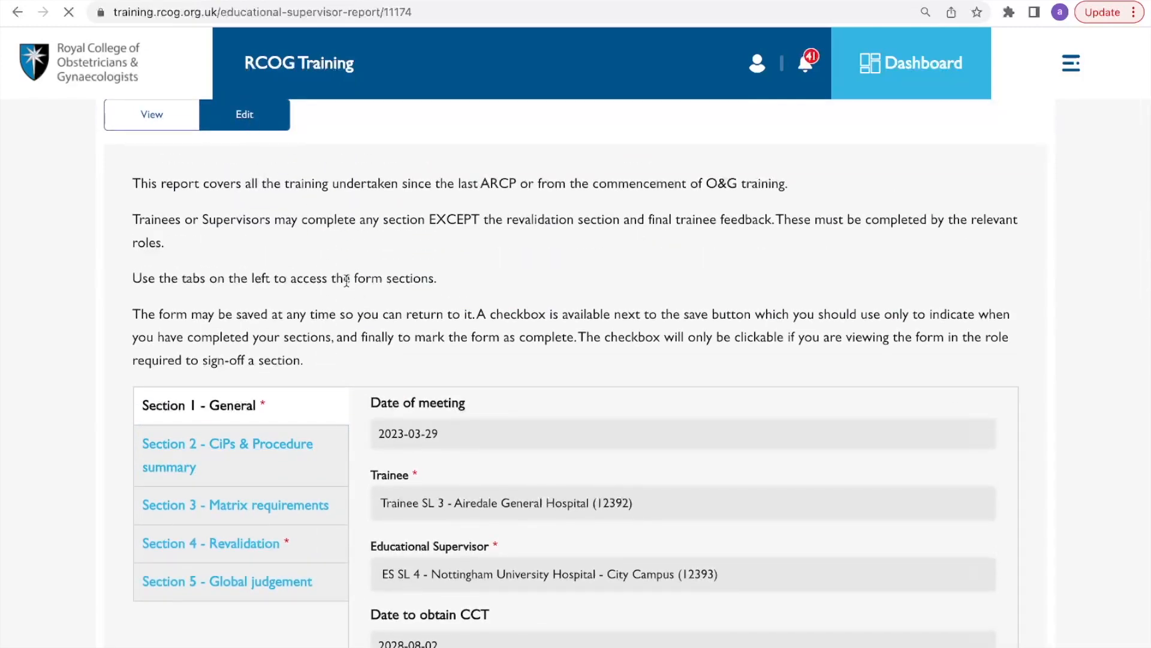
- Review the Section 1 - General details, including exam dates, training post attachments and sickness, plus the report state options
scroll(333, 367, "down", 1)
scroll(333, 366, "down", 3)
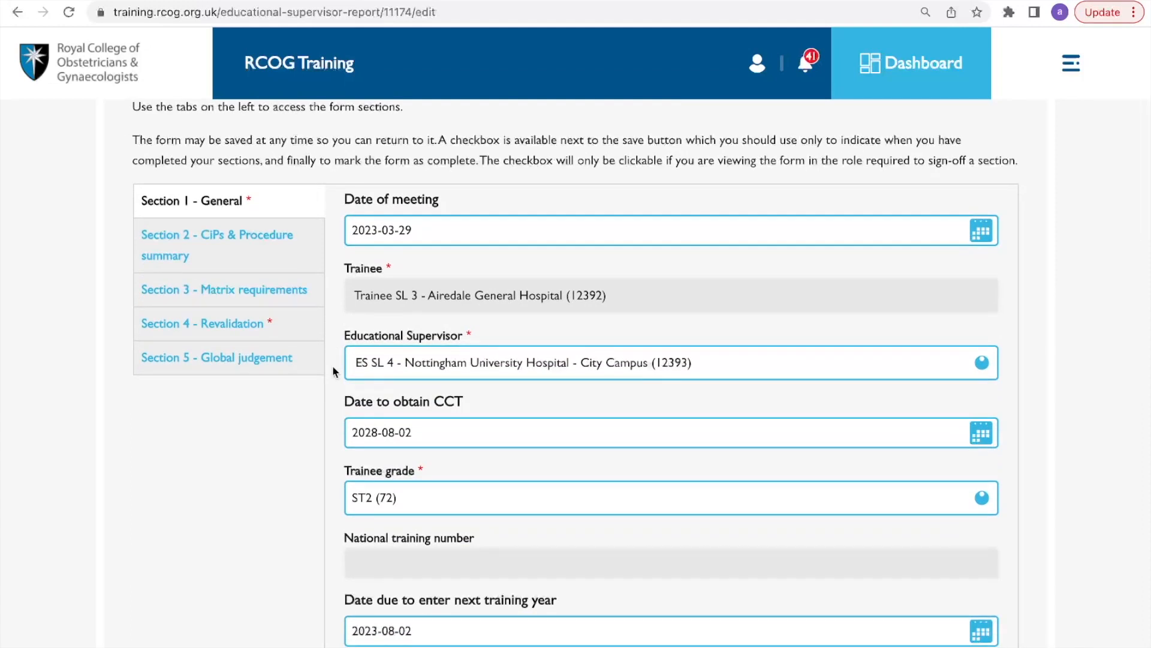
scroll(333, 372, "down", 4)
scroll(333, 372, "down", 10)
scroll(333, 372, "down", 10)
scroll(333, 372, "down", 7)
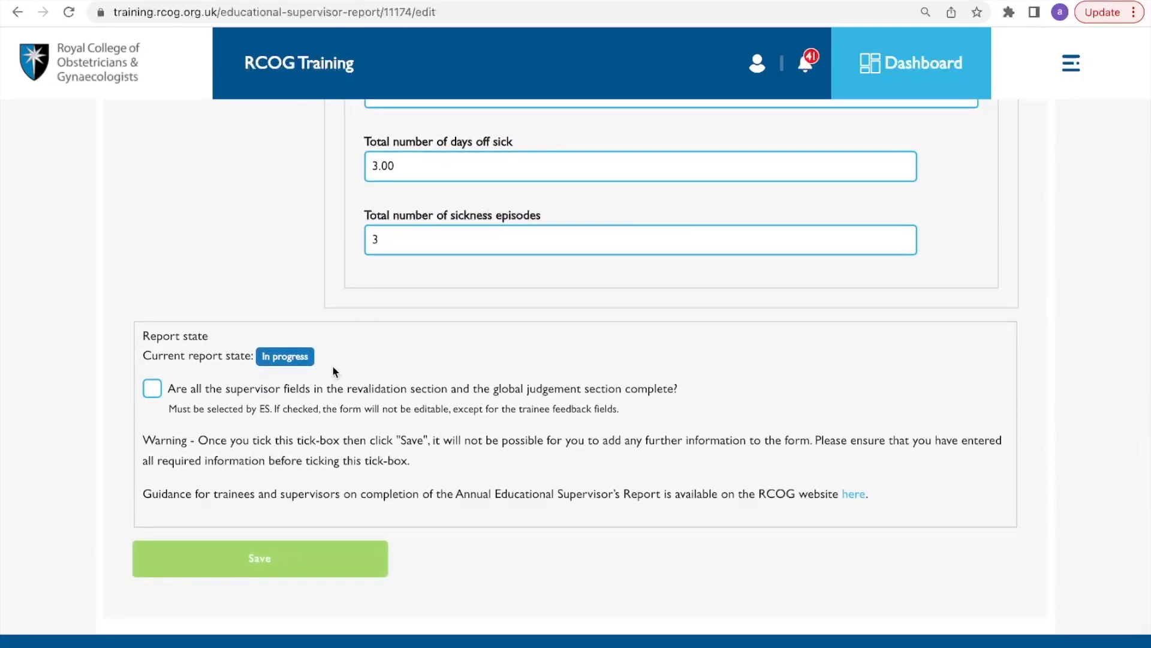
scroll(333, 372, "up", 20)
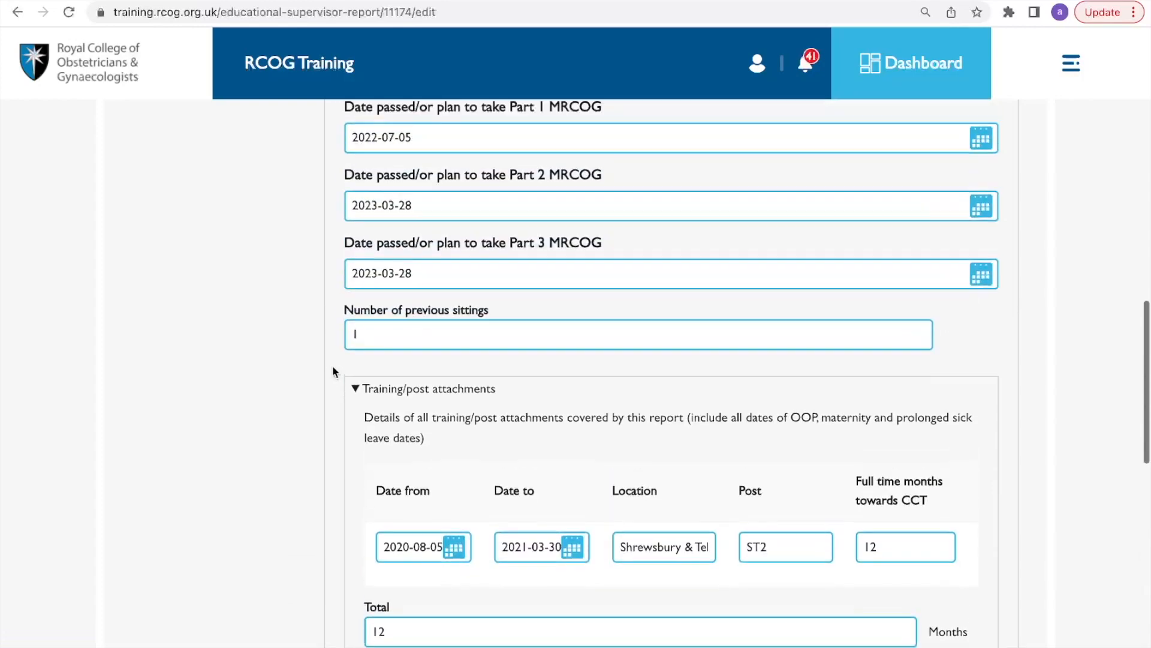
scroll(332, 372, "up", 11)
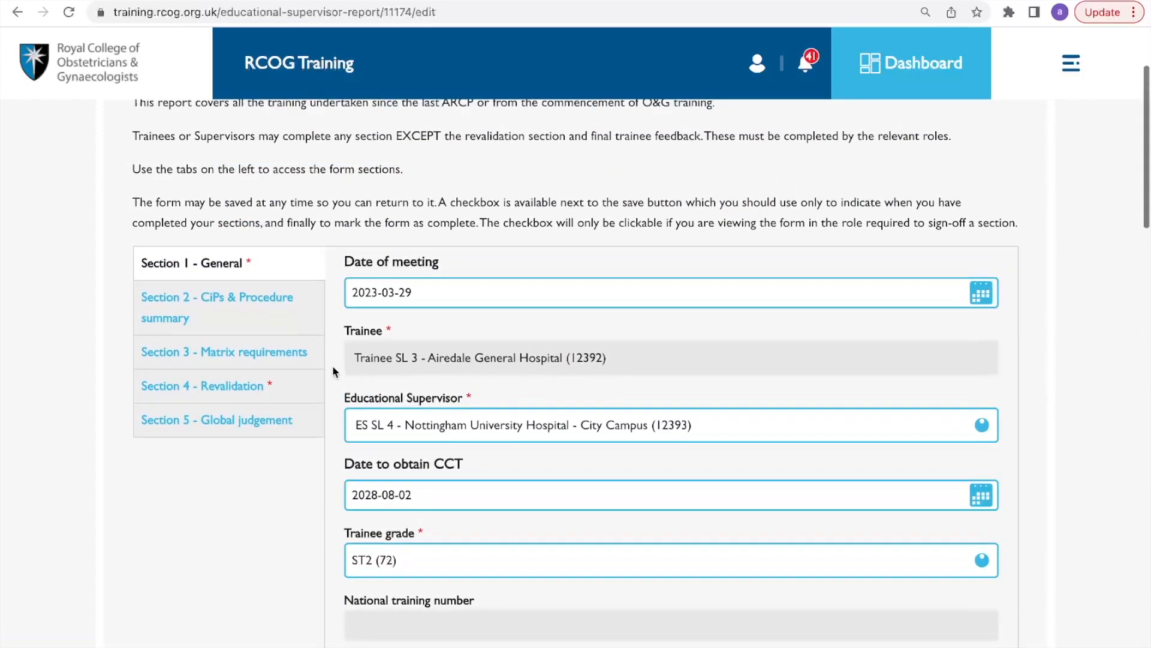
- Review the Section 2 subspecialty outcome and procedure summary, and the Case-based Discussion entry under the Section 3 matrix requirements
left_click(266, 315)
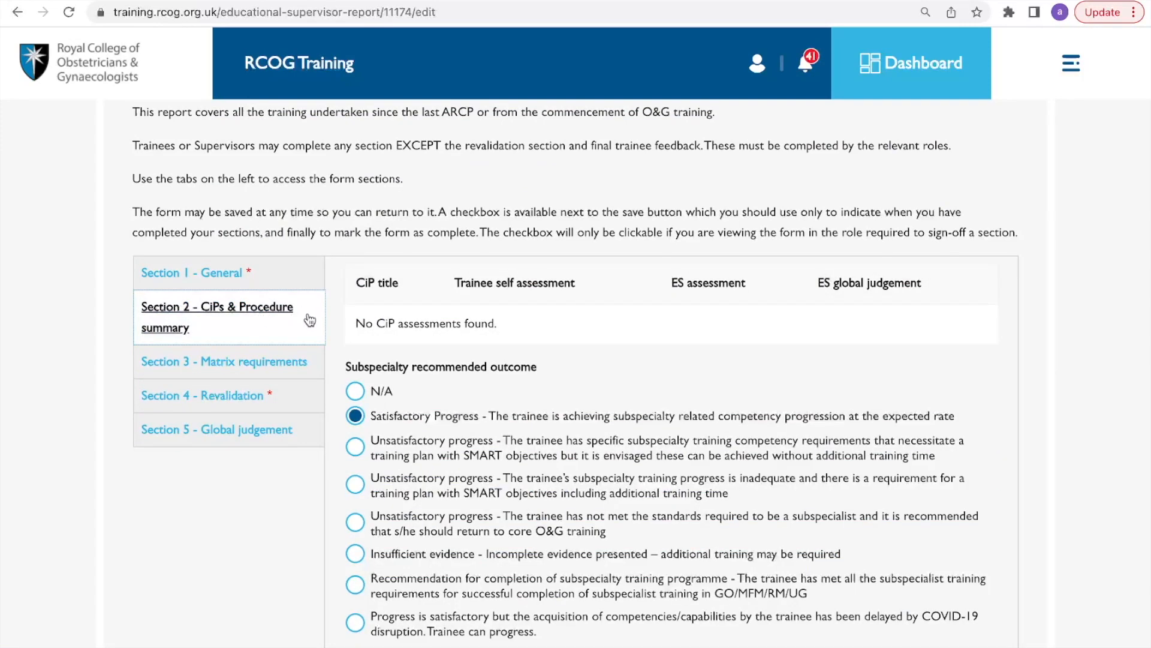
scroll(331, 360, "down", 6)
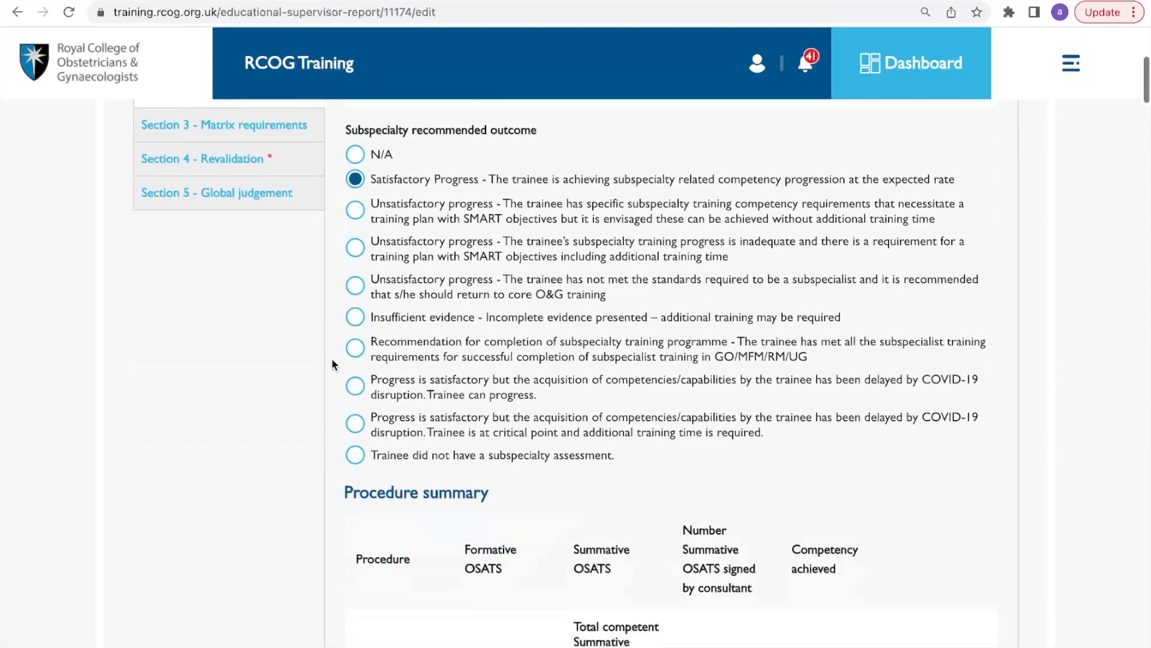
scroll(333, 360, "down", 12)
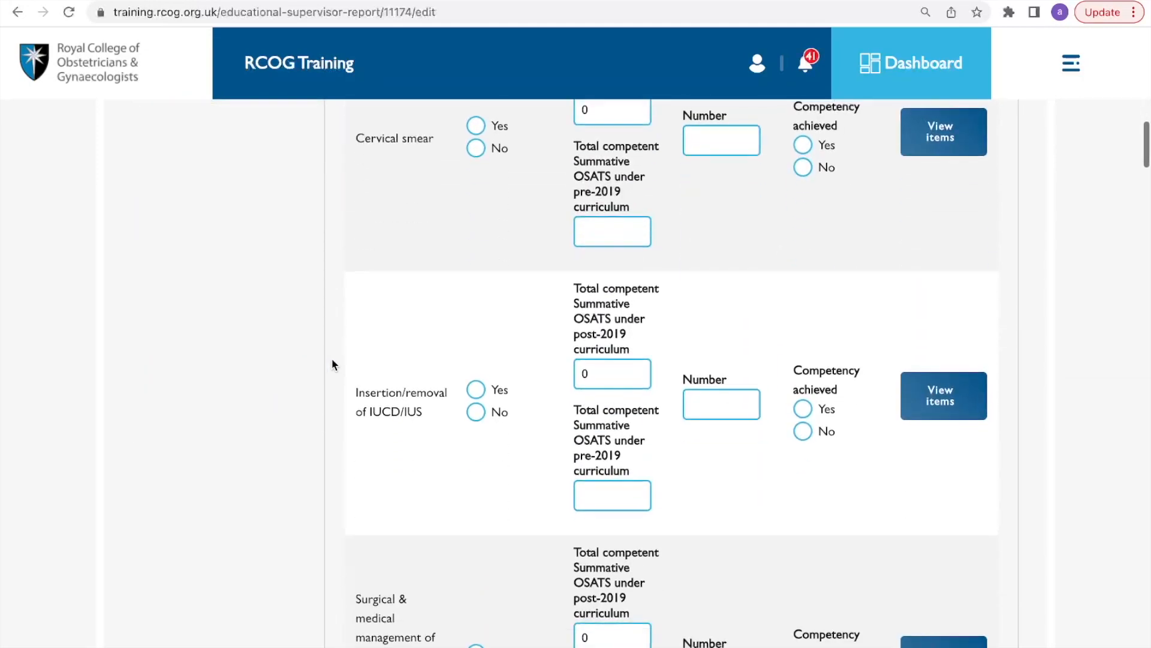
scroll(332, 360, "up", 19)
left_click(274, 399)
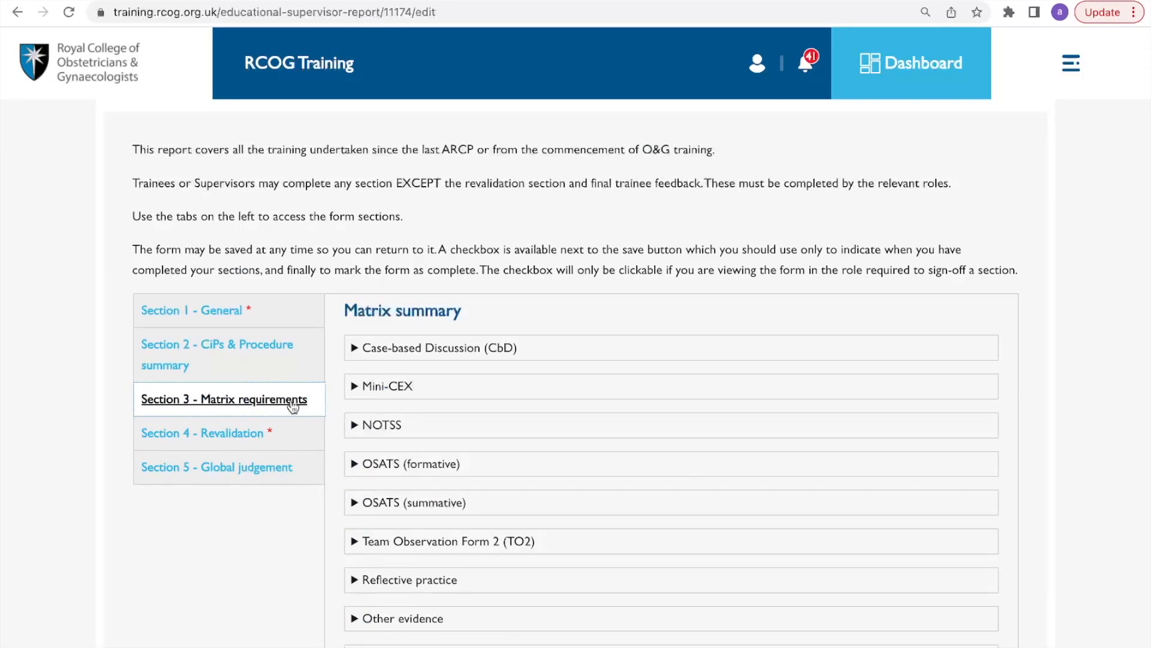
left_click(373, 350)
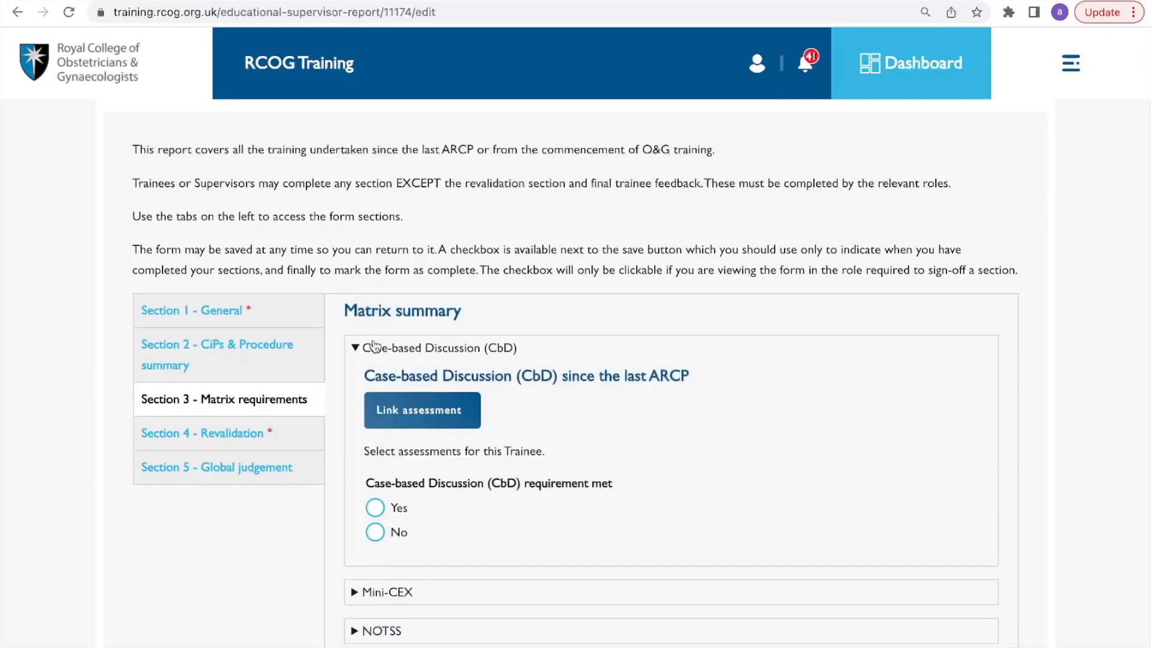
left_click(373, 346)
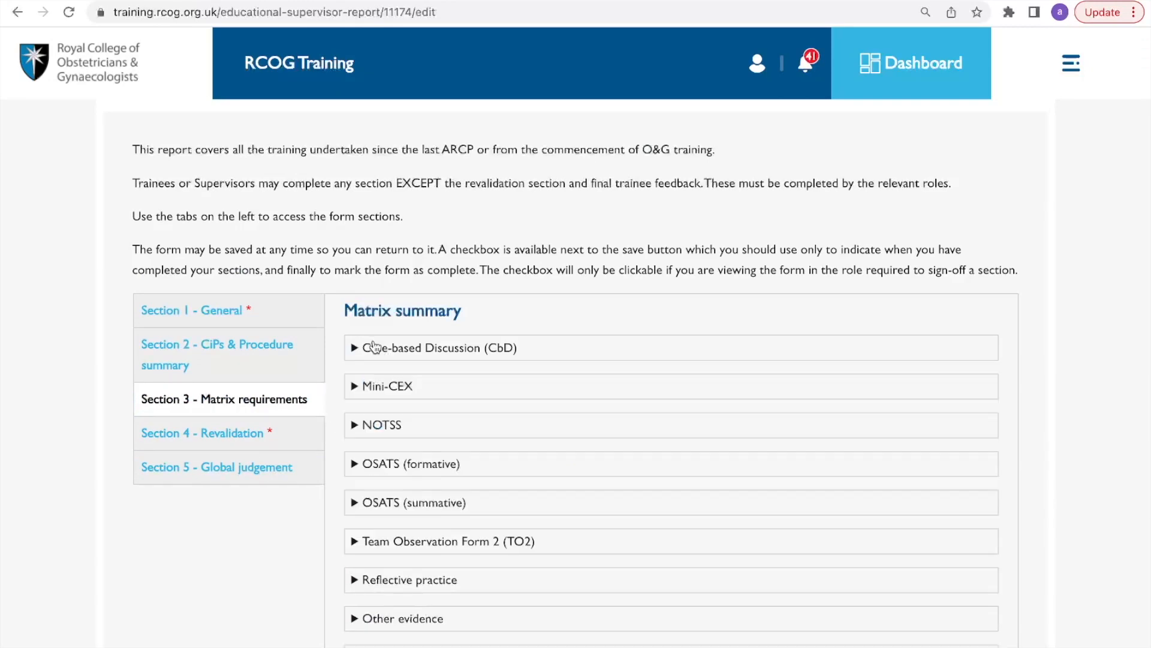
- In Section 4 - Revalidation, answer Yes to awareness of trainee involvement in conduct, capability, serious incidents or complaints, and check the supervisor comments
left_click(239, 436)
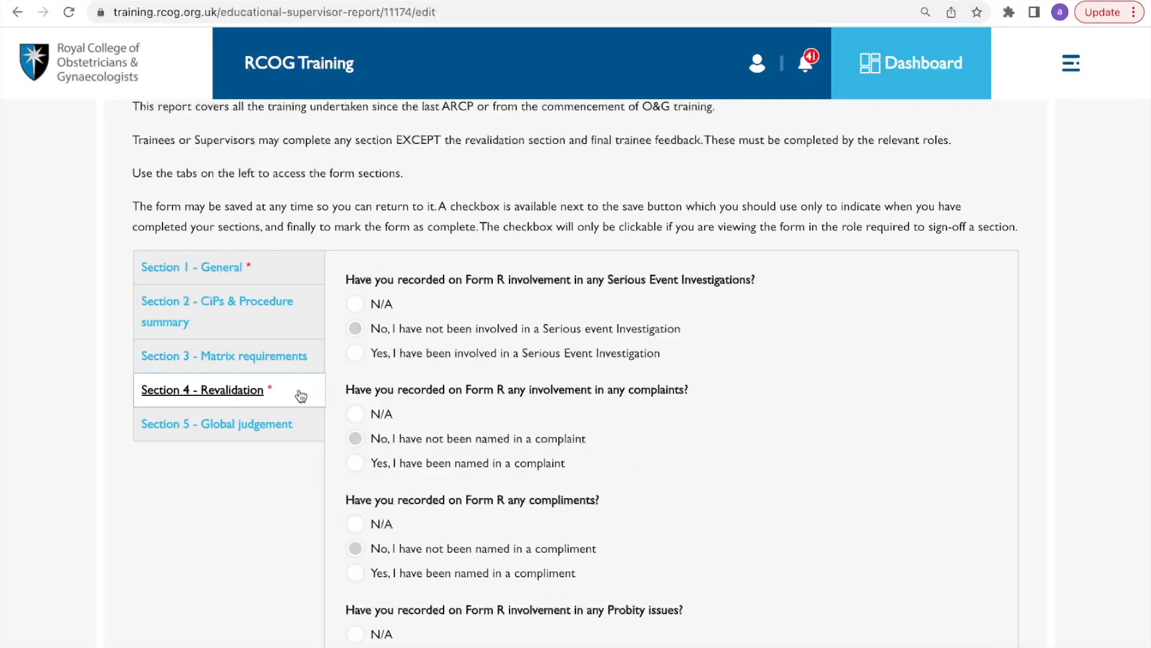
scroll(301, 396, "down", 8)
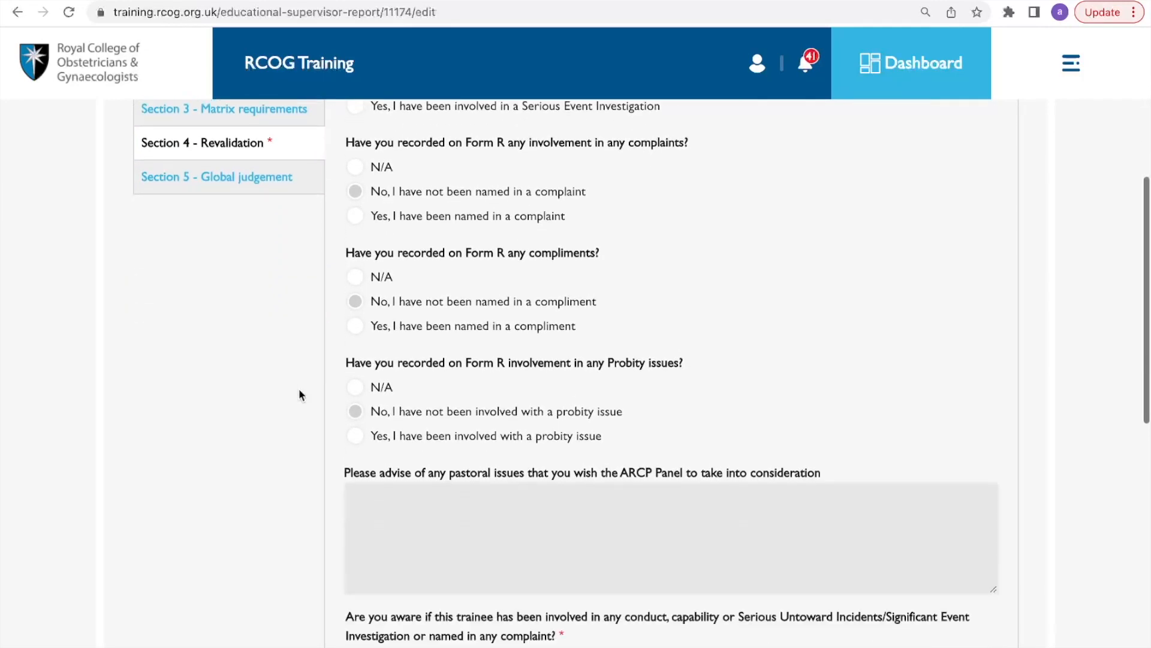
scroll(299, 394, "down", 5)
scroll(299, 394, "up", 2)
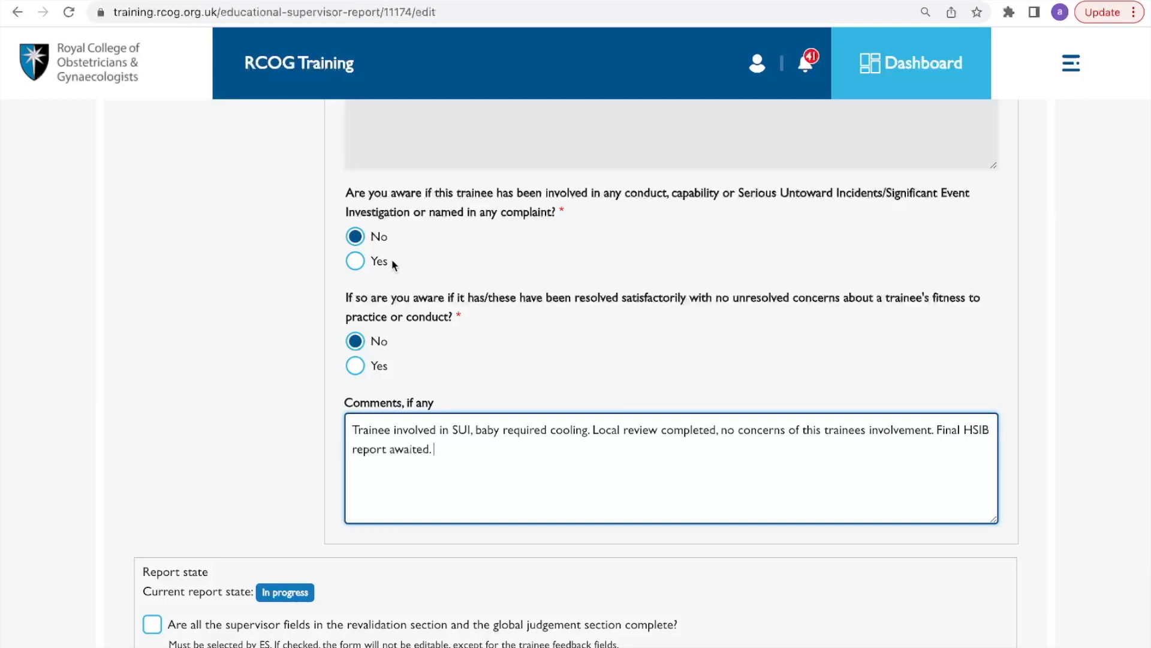
left_click(356, 261)
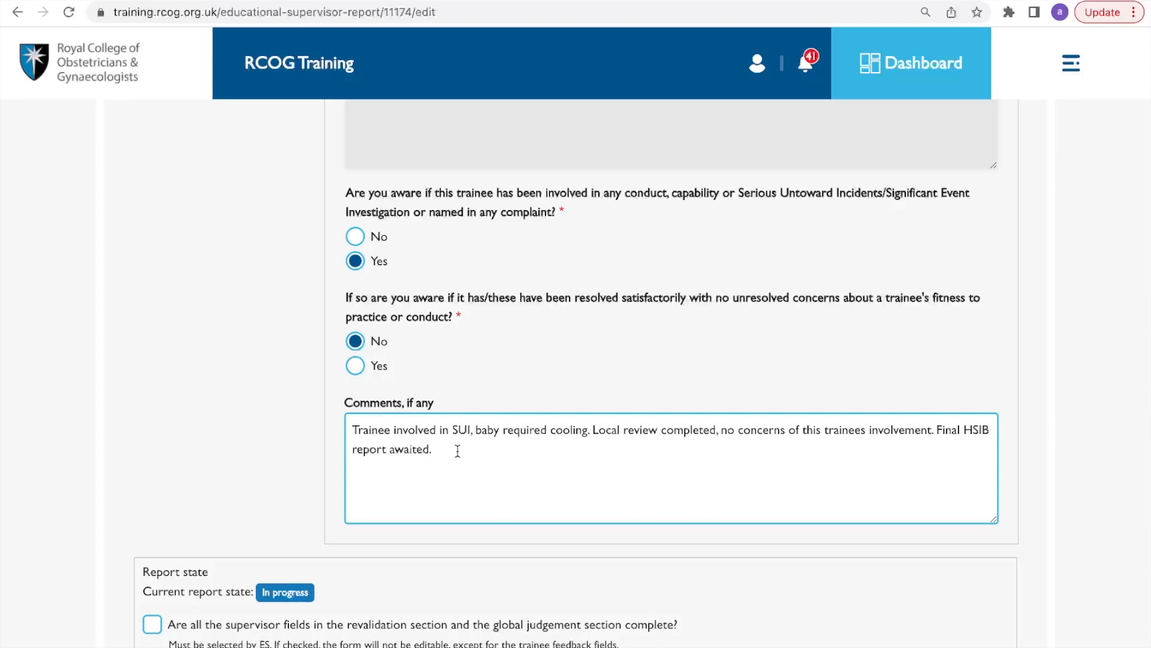
scroll(458, 451, "down", 1)
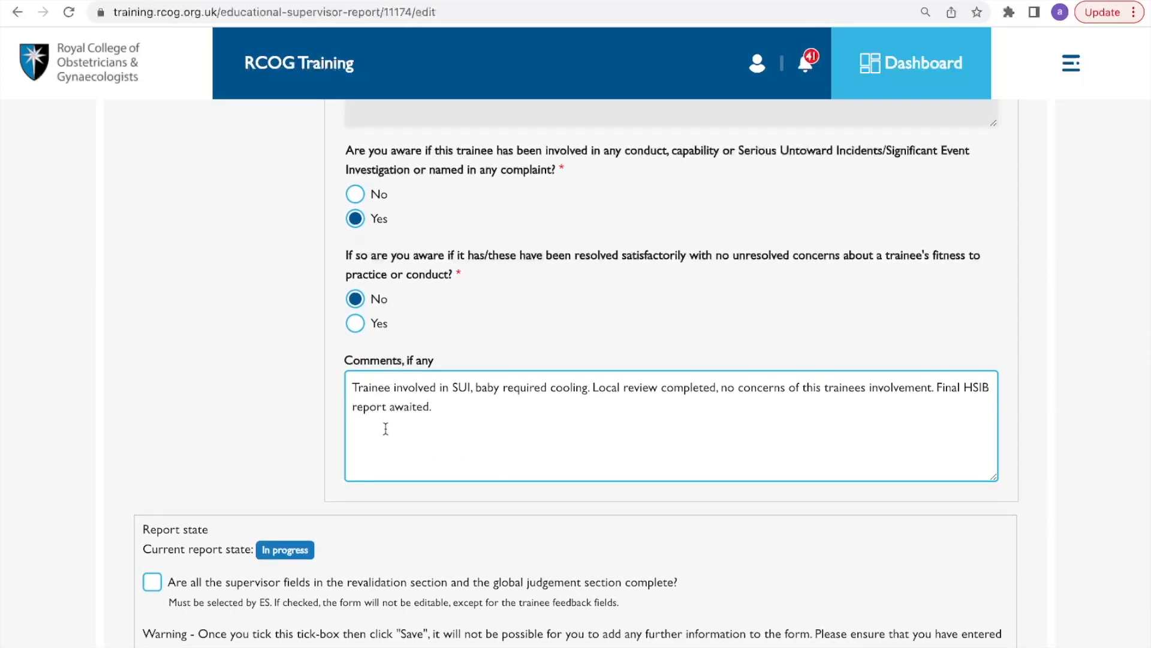
left_click(444, 412)
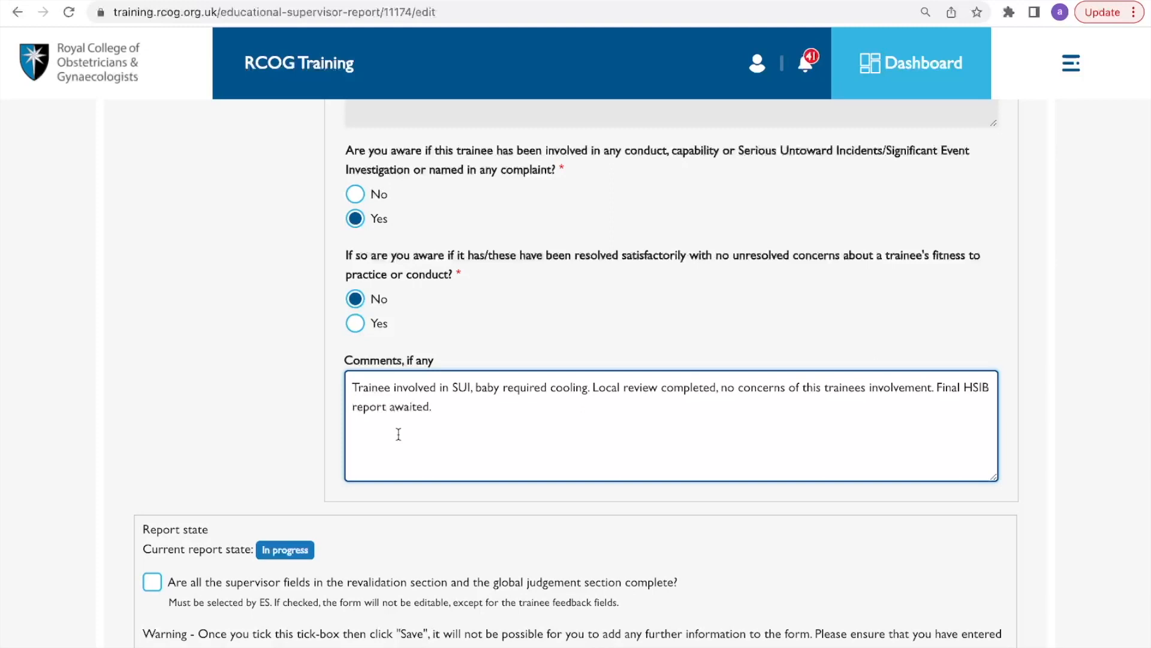
- Open Section 5 - Global judgement and review the Part A and Part B ratings with their written justifications
scroll(398, 434, "down", 1)
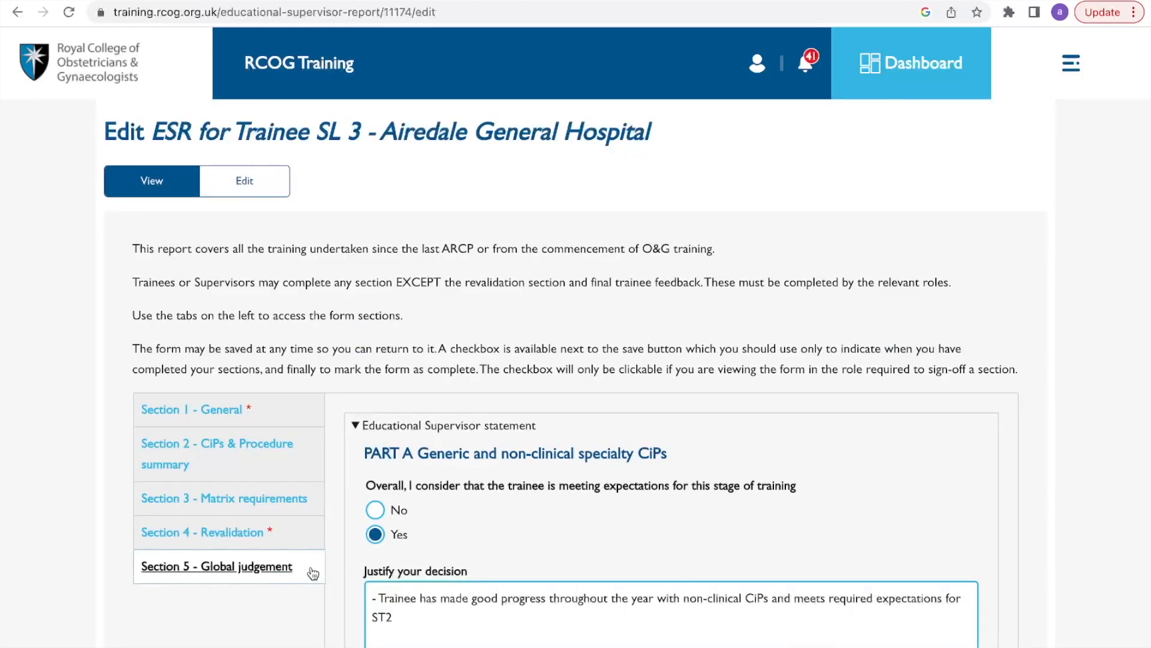
scroll(310, 573, "down", 2)
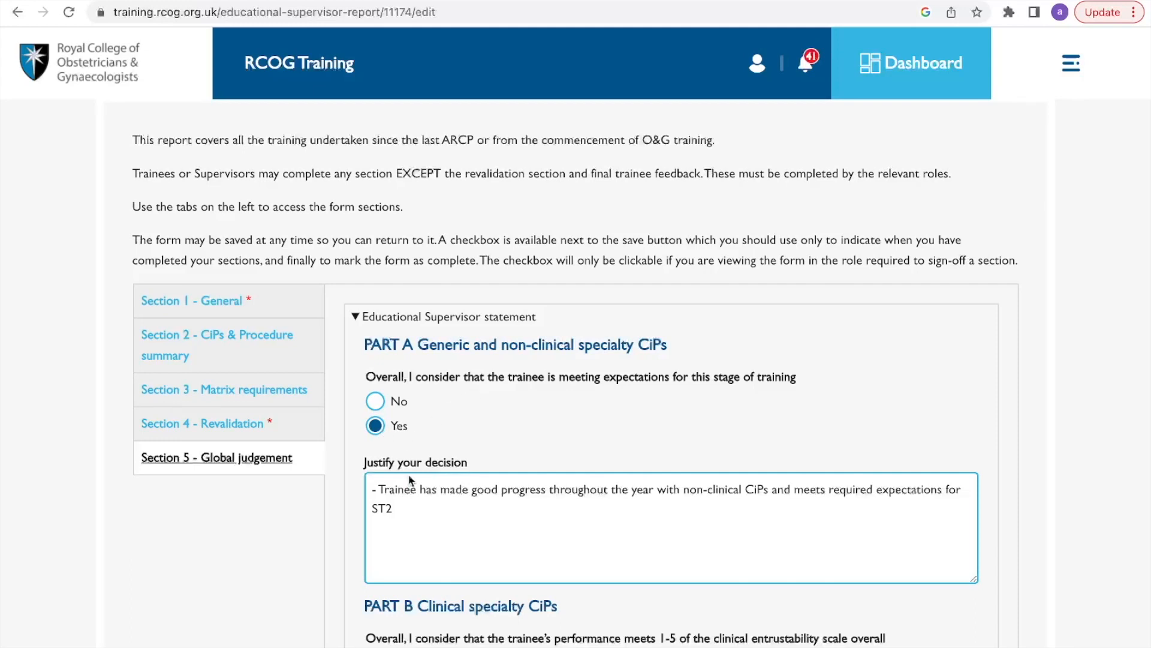
left_click(421, 515)
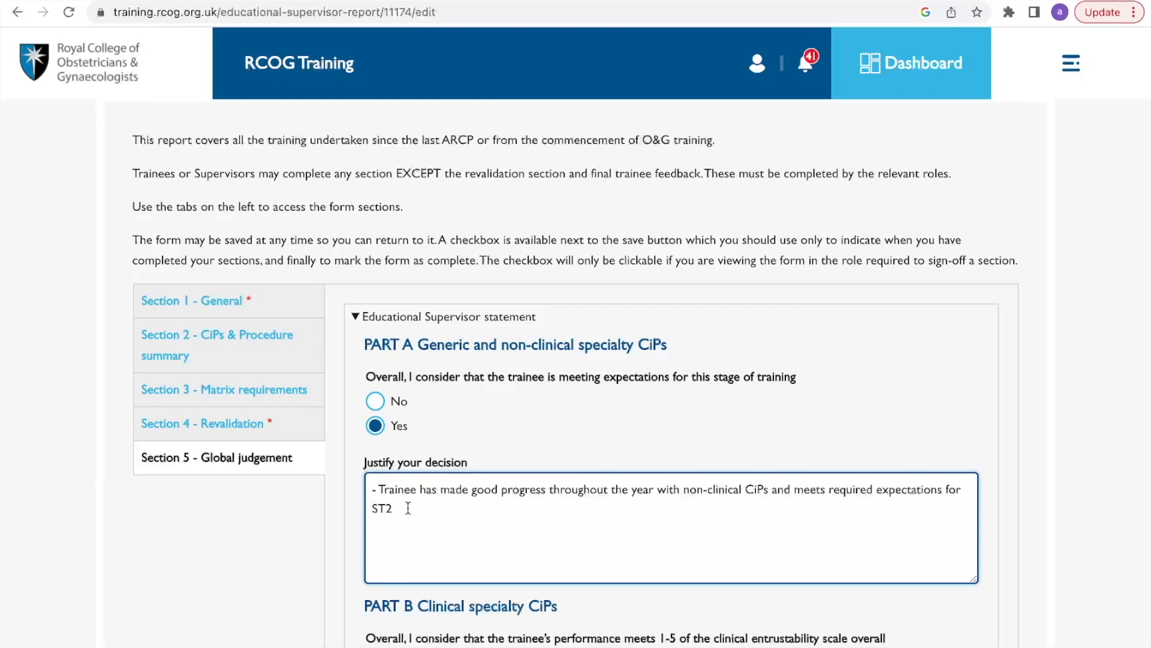
scroll(407, 508, "down", 5)
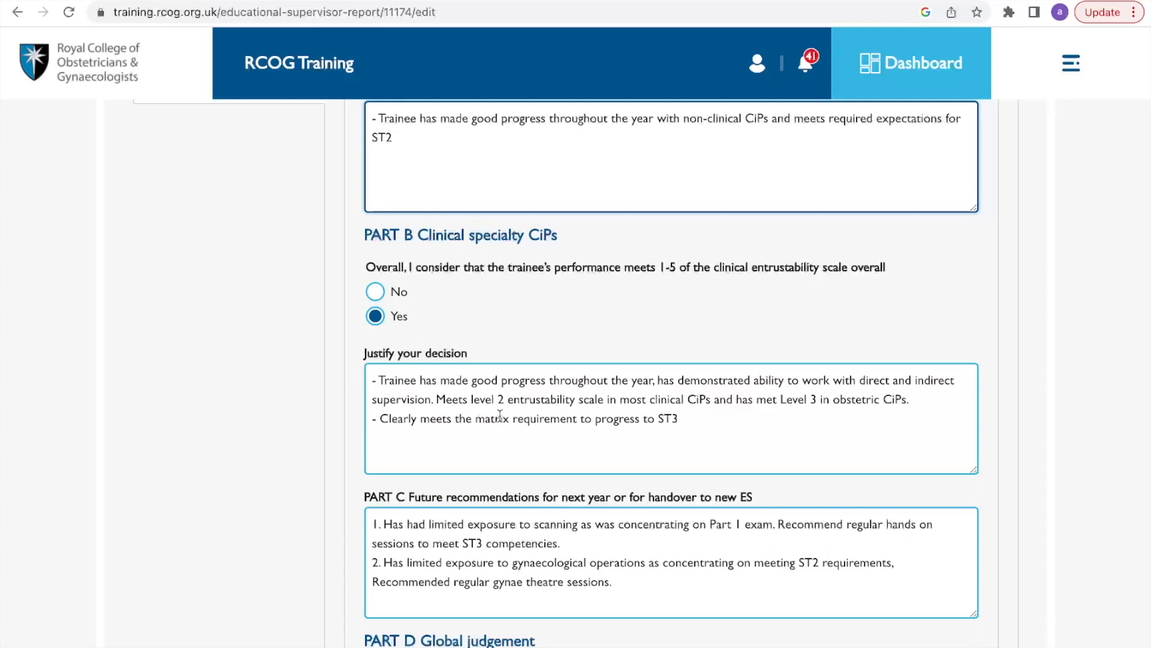
left_click(497, 436)
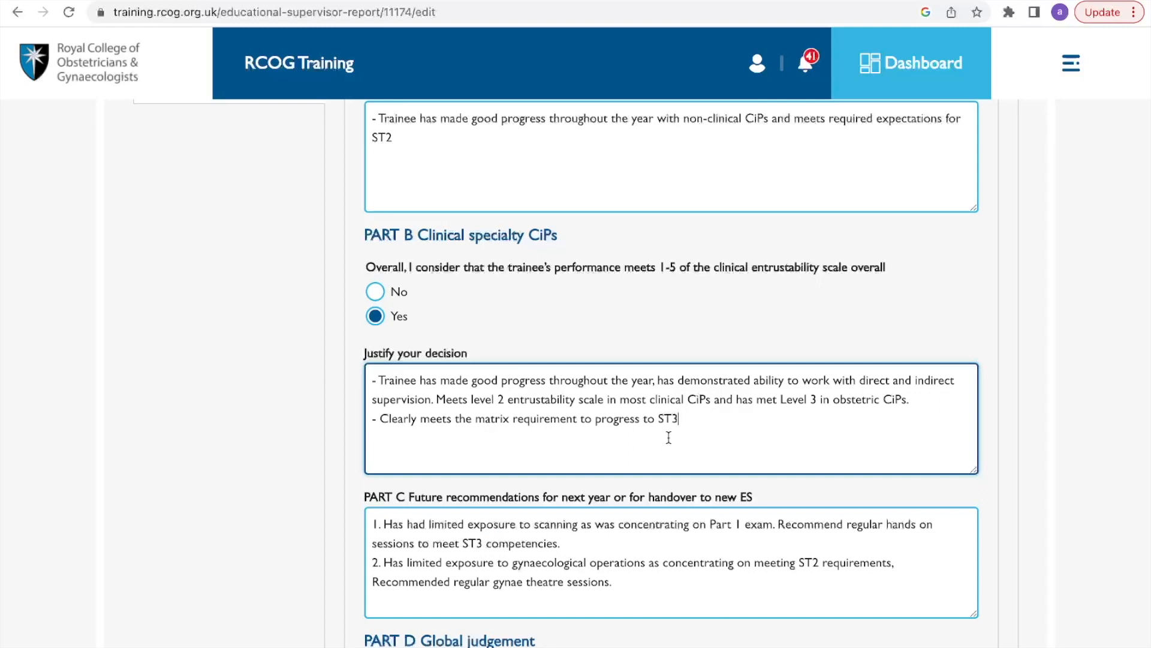
- Review the Part C future recommendations for next year or for handover to the new ES
scroll(668, 437, "down", 2)
scroll(669, 437, "down", 2)
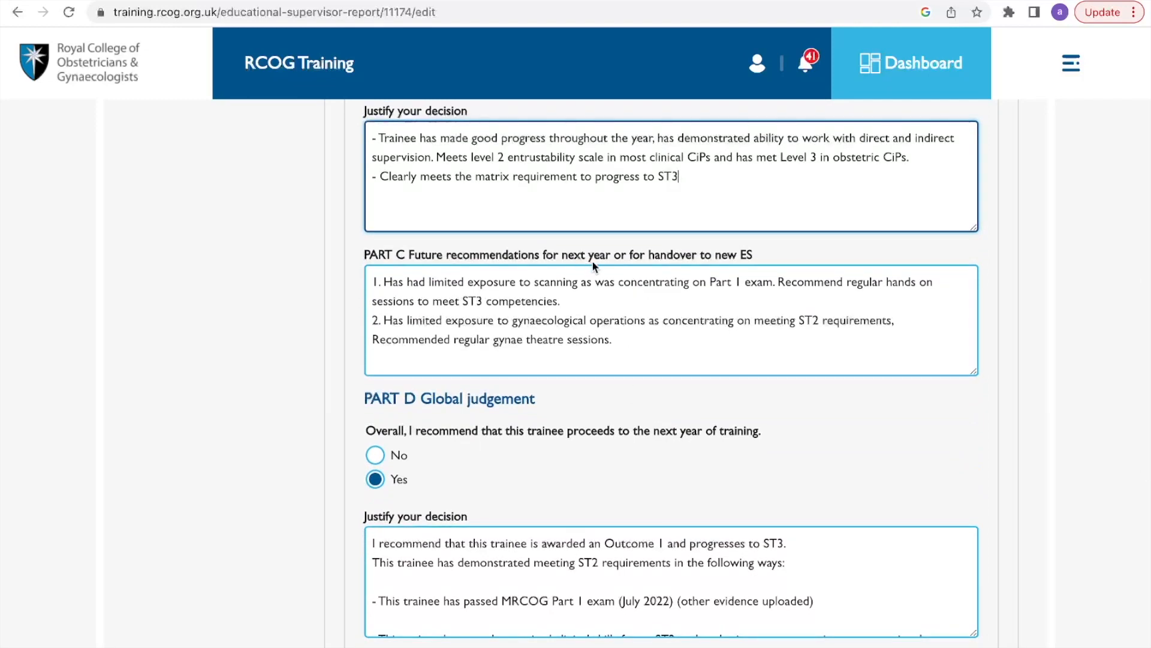
left_click(636, 355)
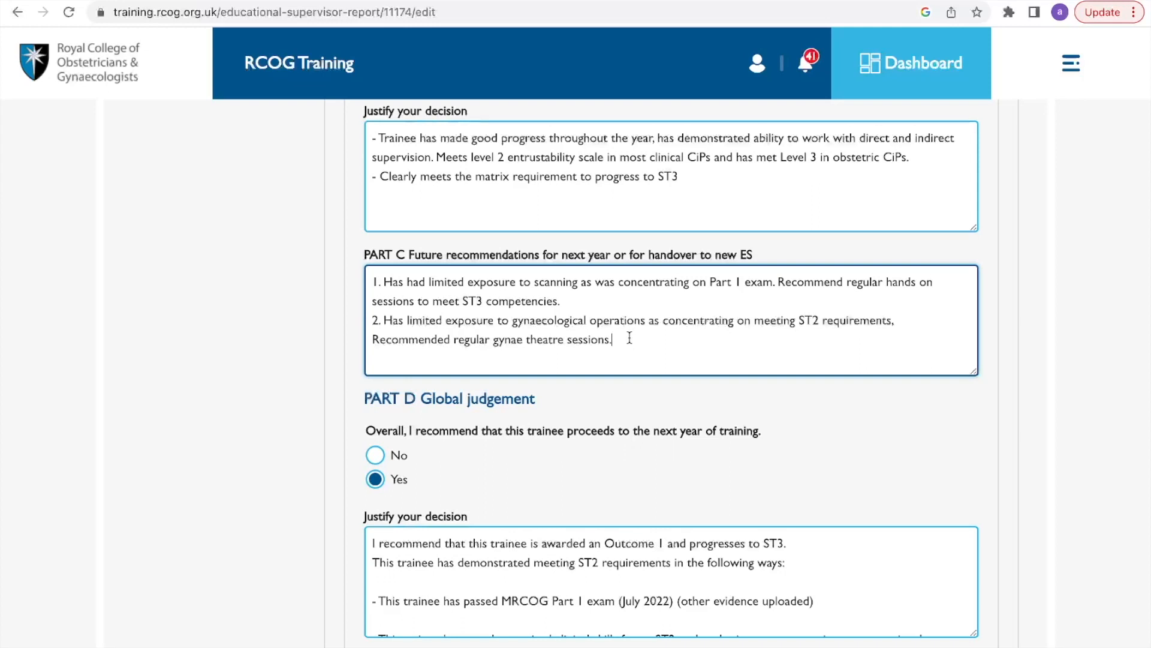
scroll(664, 349, "down", 1)
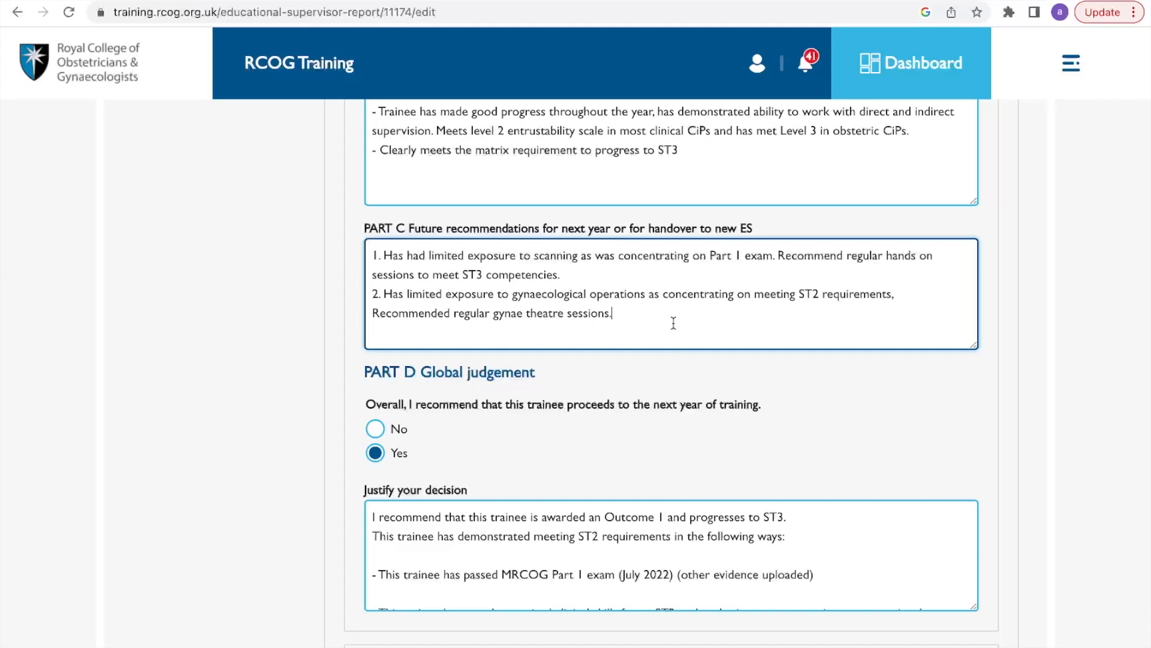
- Enlarge the Part D Global judgement justification box so more of its text can be read
scroll(673, 322, "down", 3)
scroll(674, 323, "down", 2)
scroll(661, 275, "down", 1)
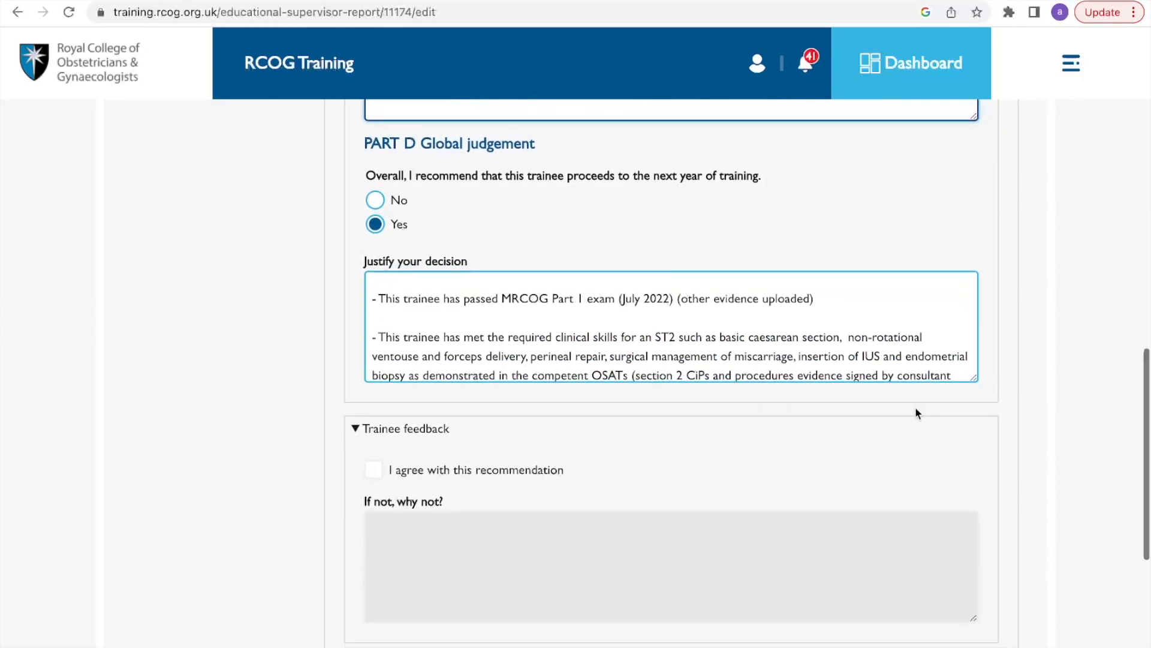
left_click_drag(974, 378, 985, 645)
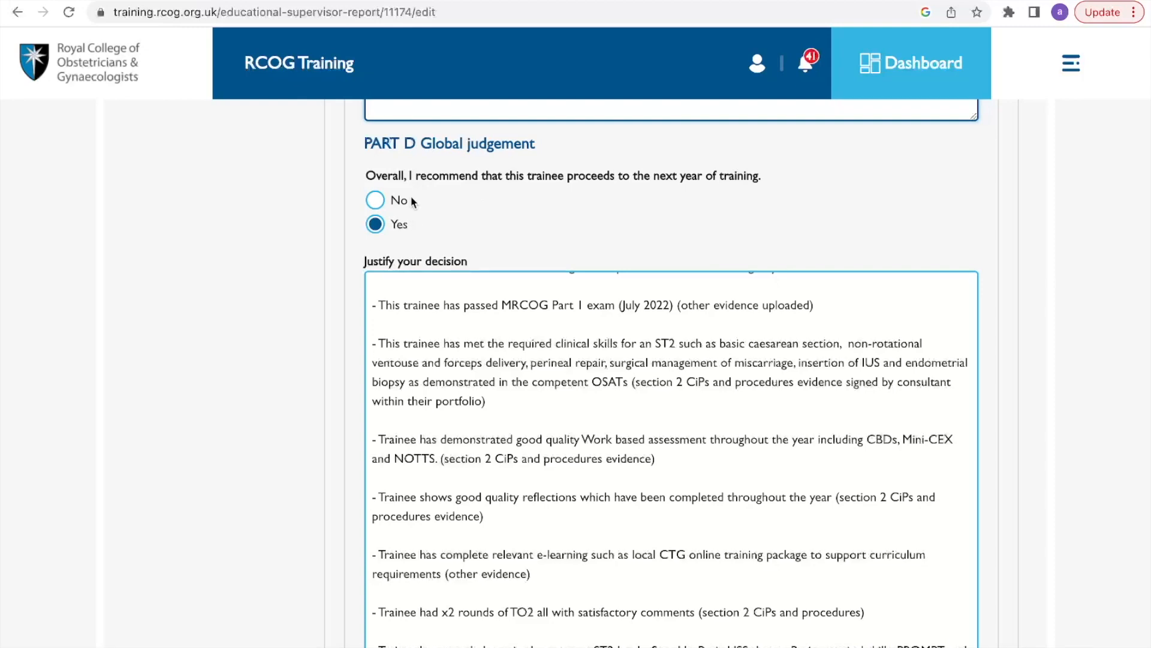
- Read the evidence listed in the Part D justification for recommending that the trainee proceeds to the next year
scroll(448, 342, "up", 1)
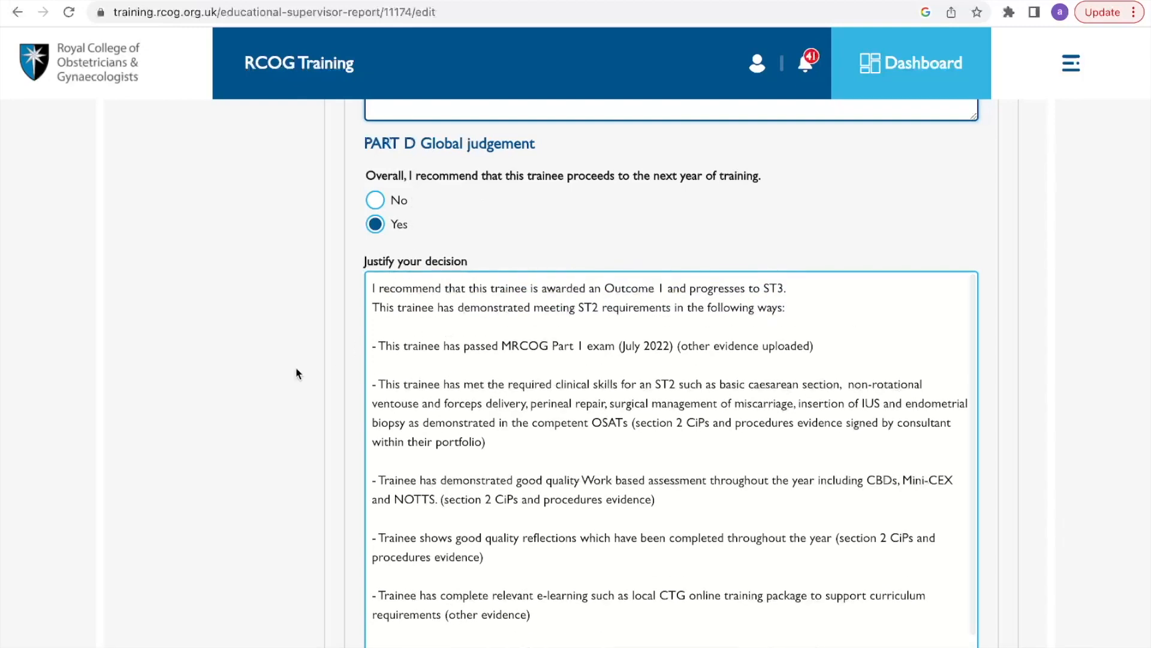
scroll(275, 390, "down", 2)
scroll(275, 390, "down", 1)
scroll(275, 389, "up", 1)
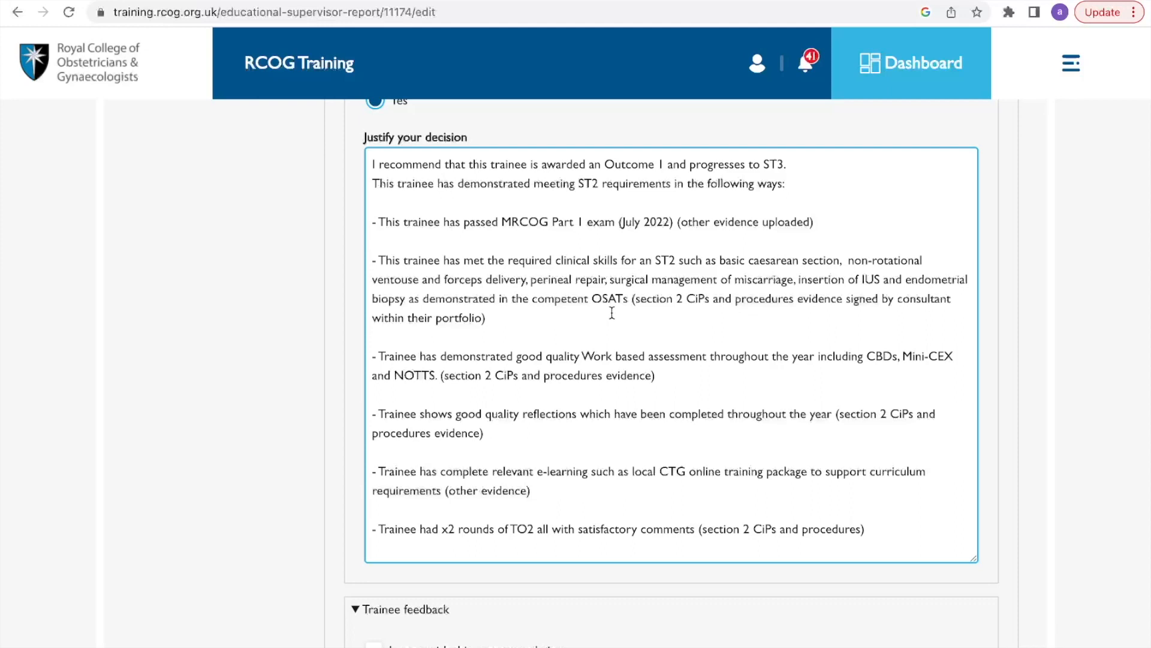
scroll(611, 312, "down", 1)
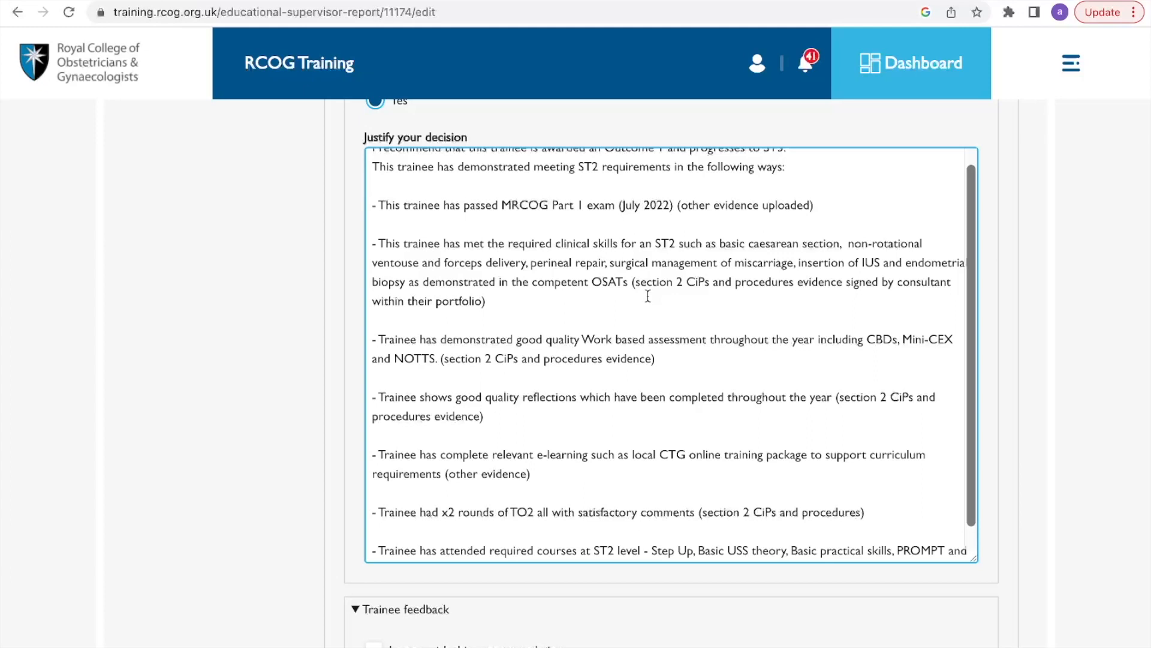
scroll(648, 296, "down", 1)
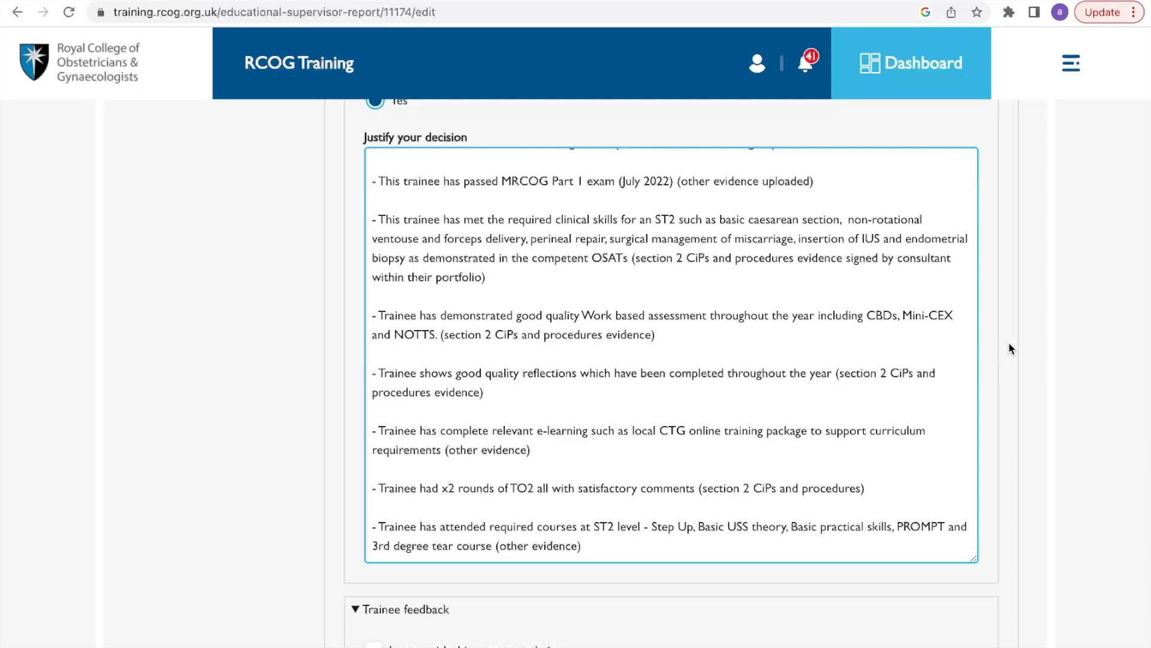
scroll(1009, 348, "down", 1)
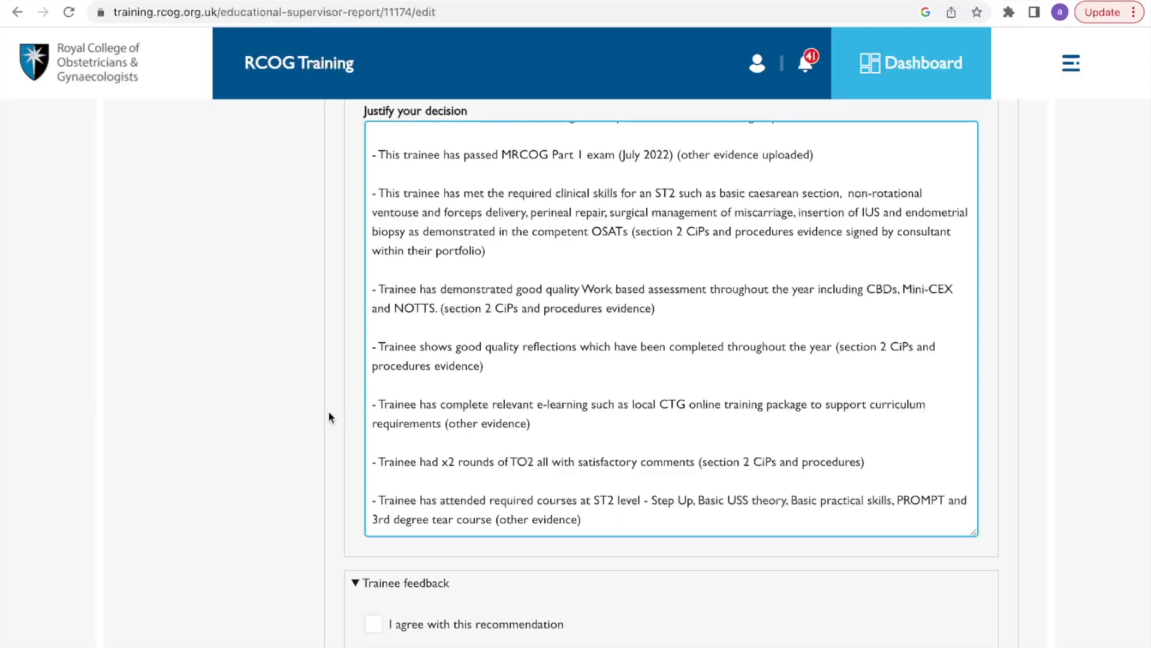
- Examine the Trainee feedback area beneath the Part D justification, and return to the justification text
scroll(329, 412, "down", 1)
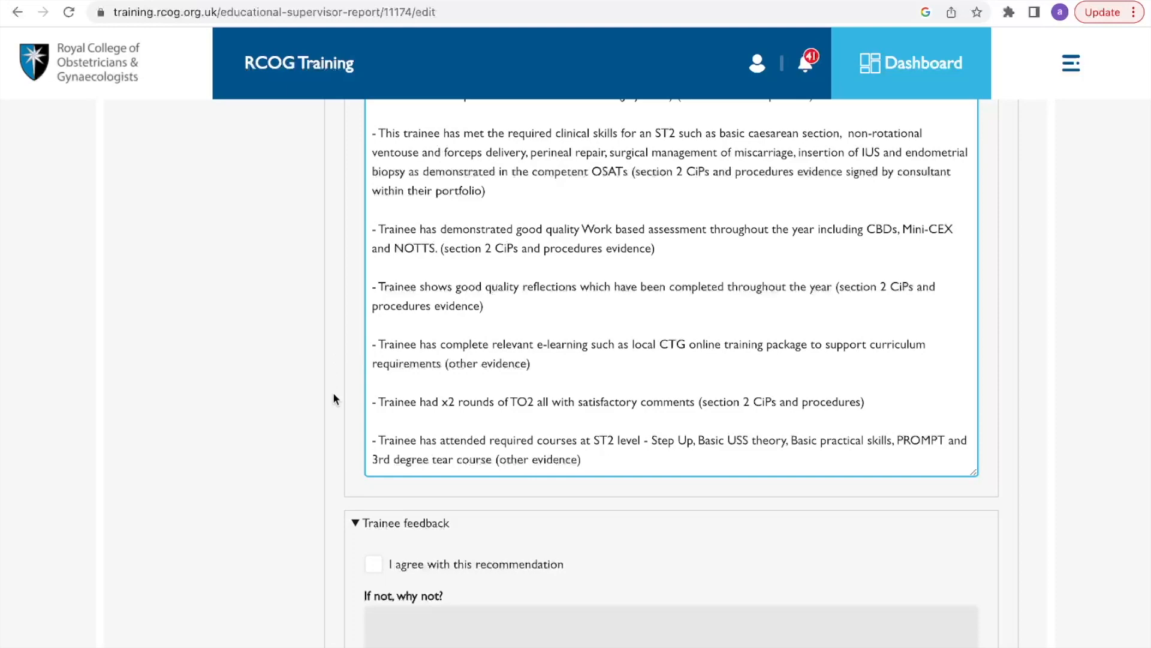
scroll(334, 394, "down", 1)
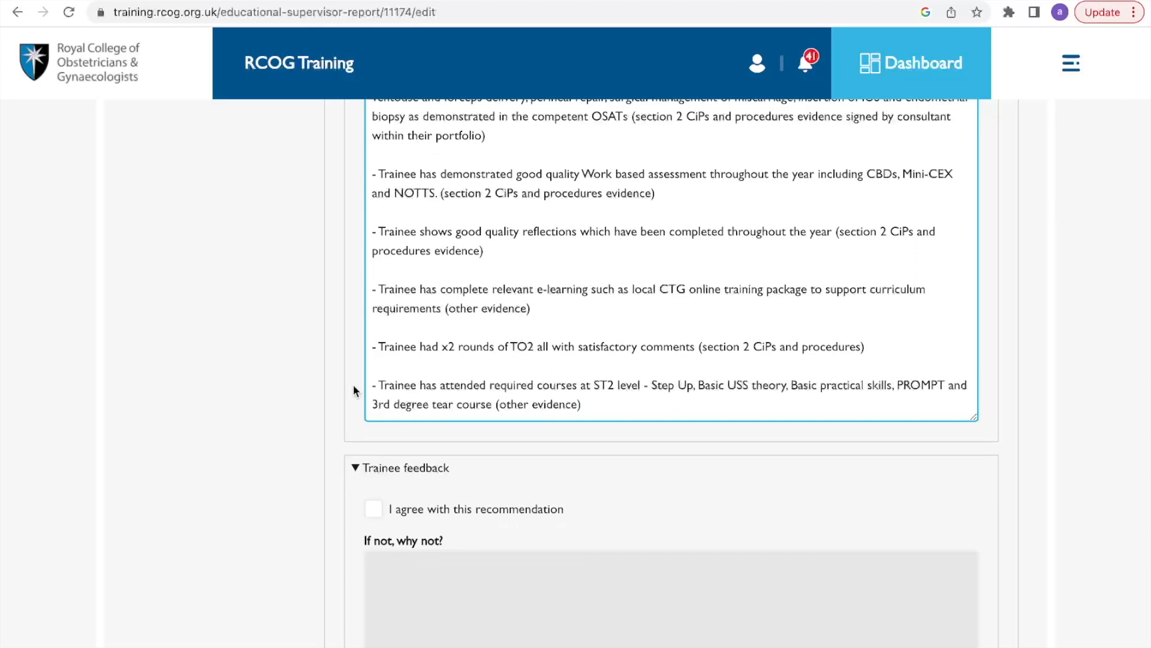
scroll(354, 390, "down", 1)
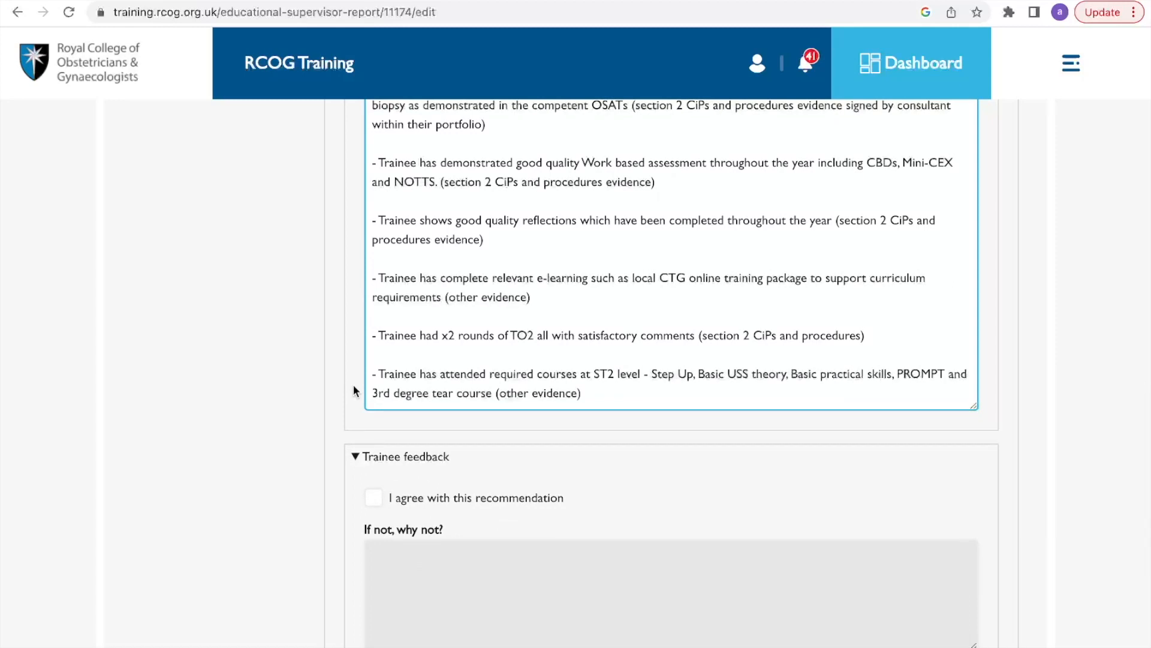
scroll(354, 390, "down", 1)
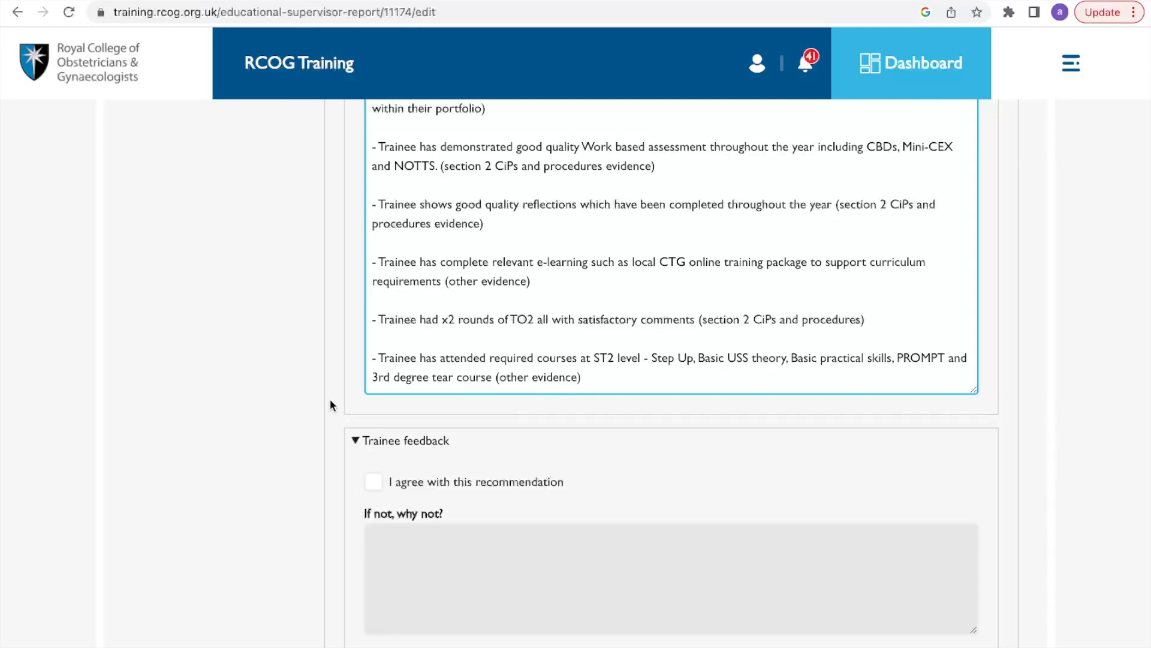
scroll(330, 399, "down", 1)
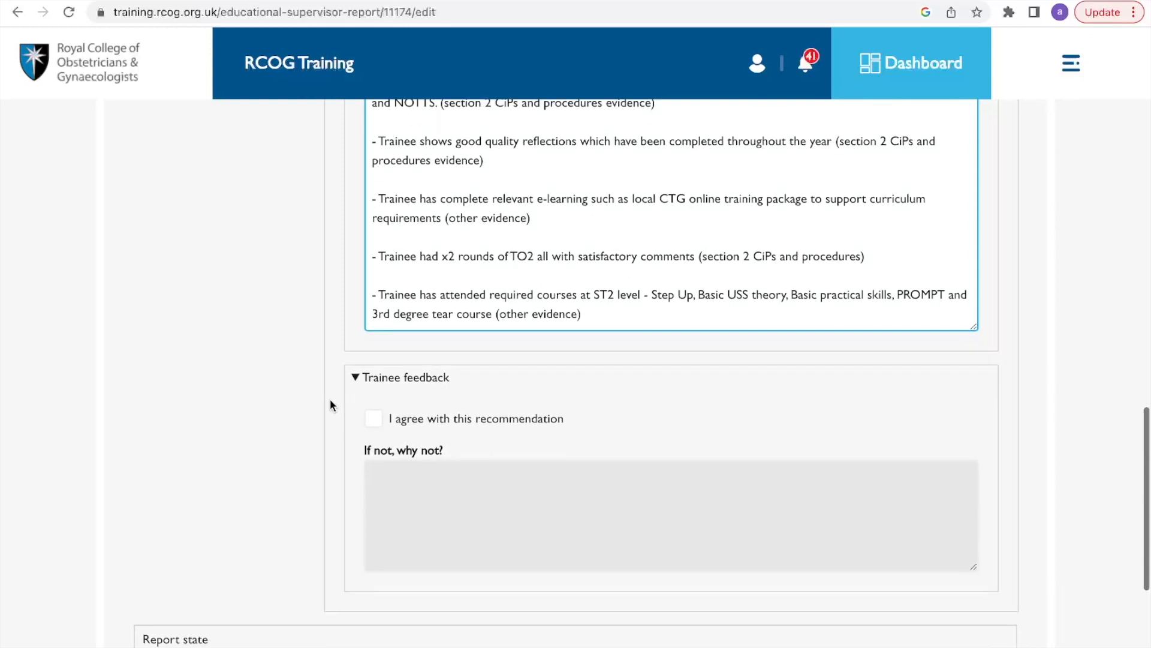
scroll(330, 399, "down", 1)
scroll(329, 399, "up", 1)
scroll(329, 399, "up", 1)
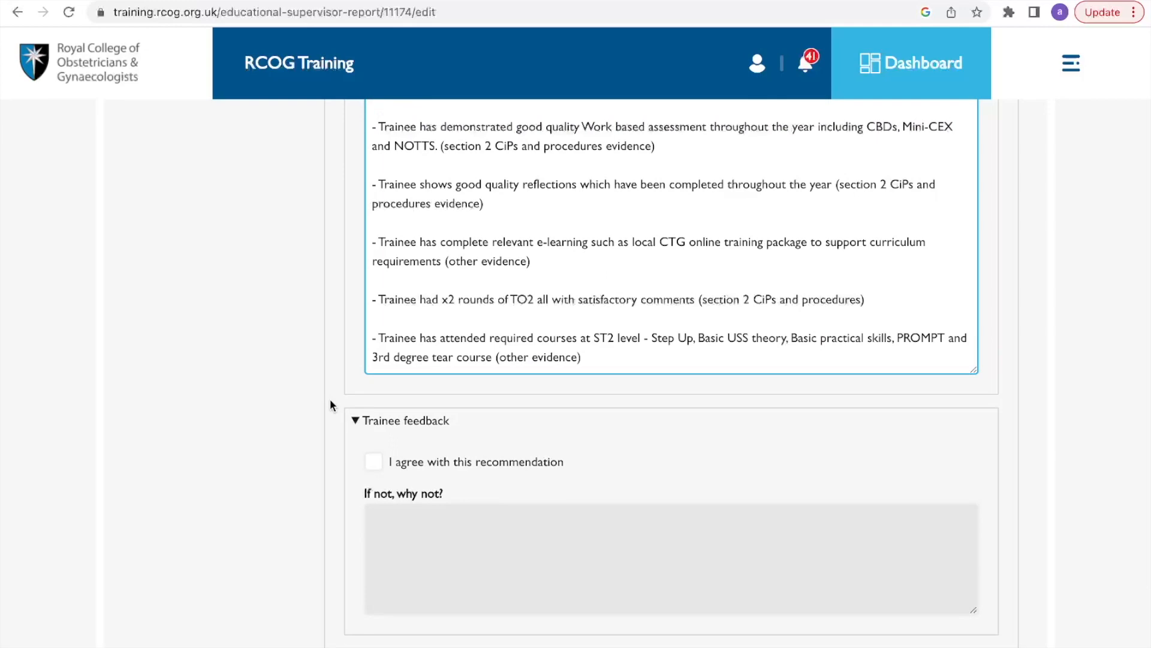
scroll(330, 400, "up", 3)
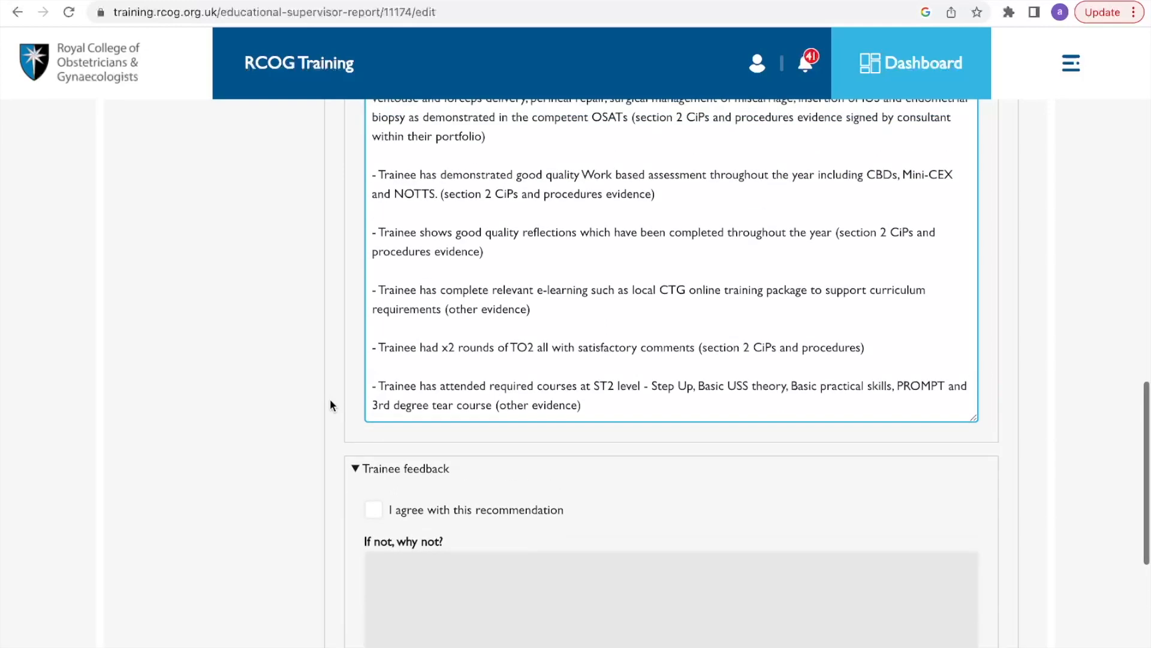
scroll(330, 400, "up", 3)
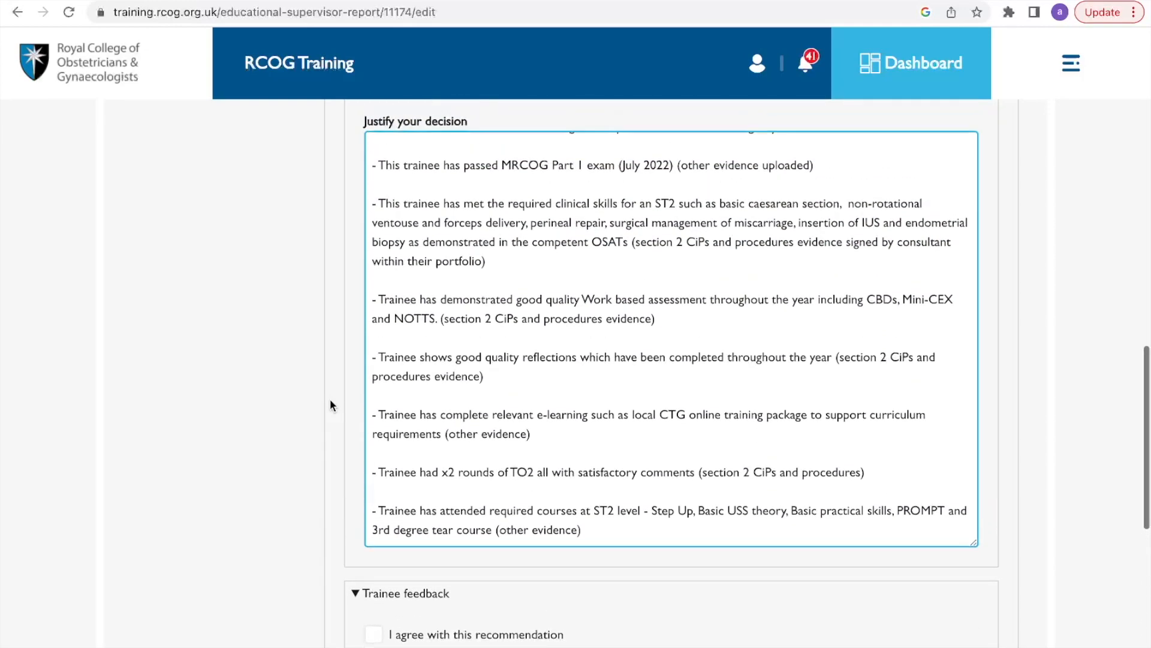
scroll(451, 357, "up", 1)
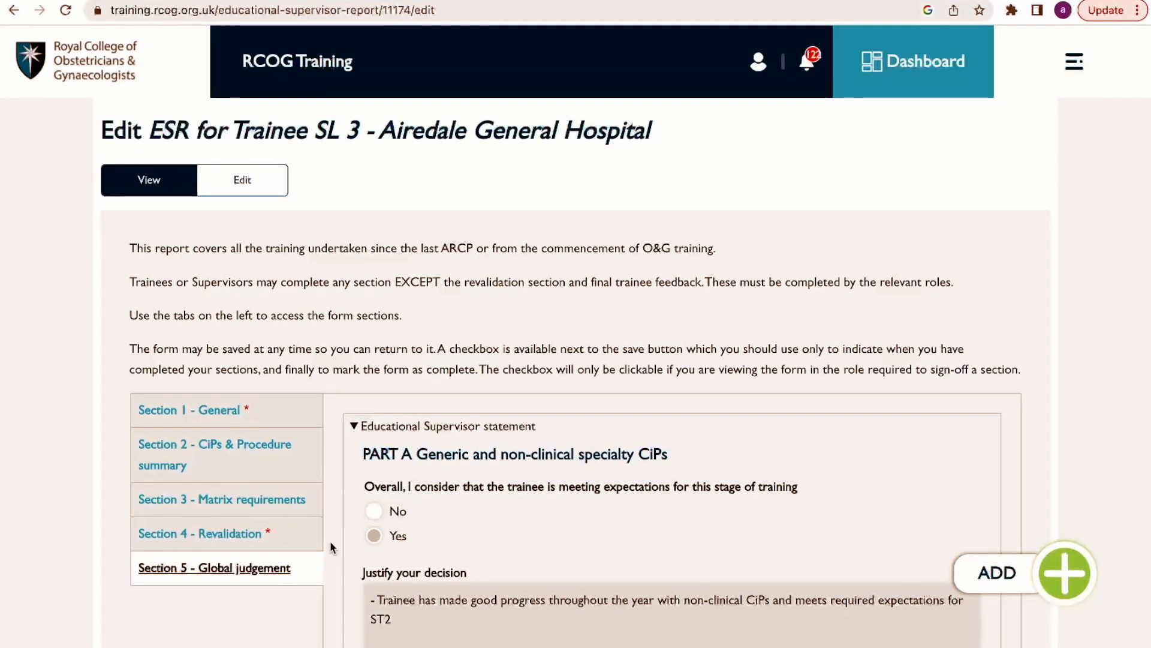
- Review the supervisor's Part A and Part B ratings and Part C recommendations in the trainee's view of Section 5
scroll(334, 548, "down", 1)
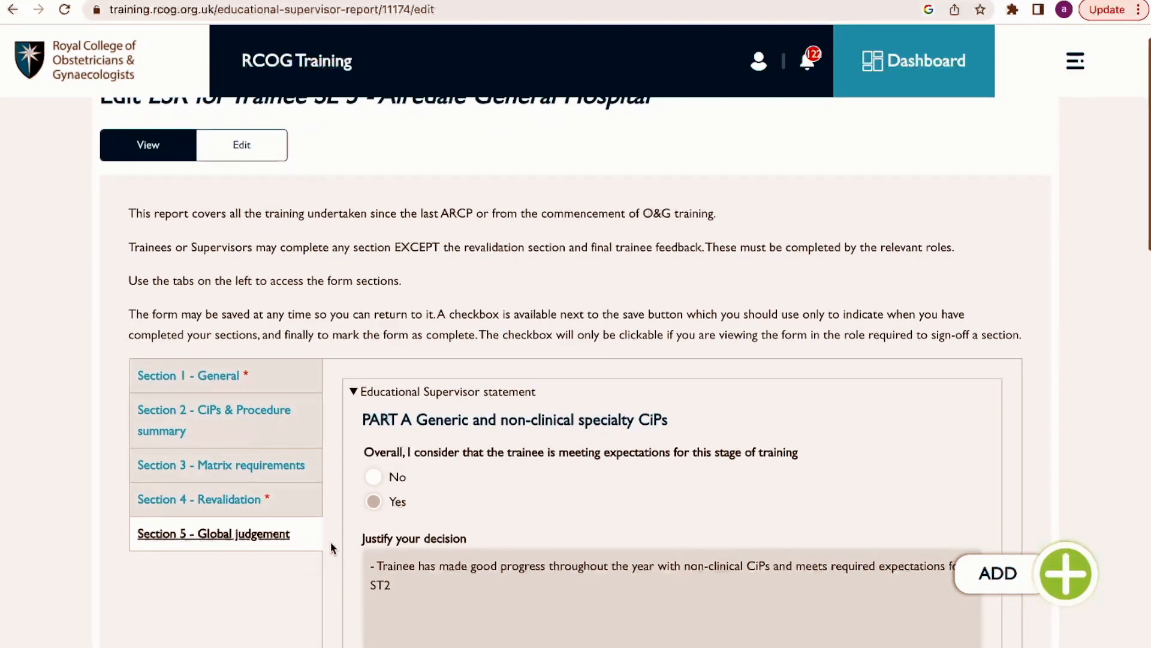
scroll(329, 546, "down", 3)
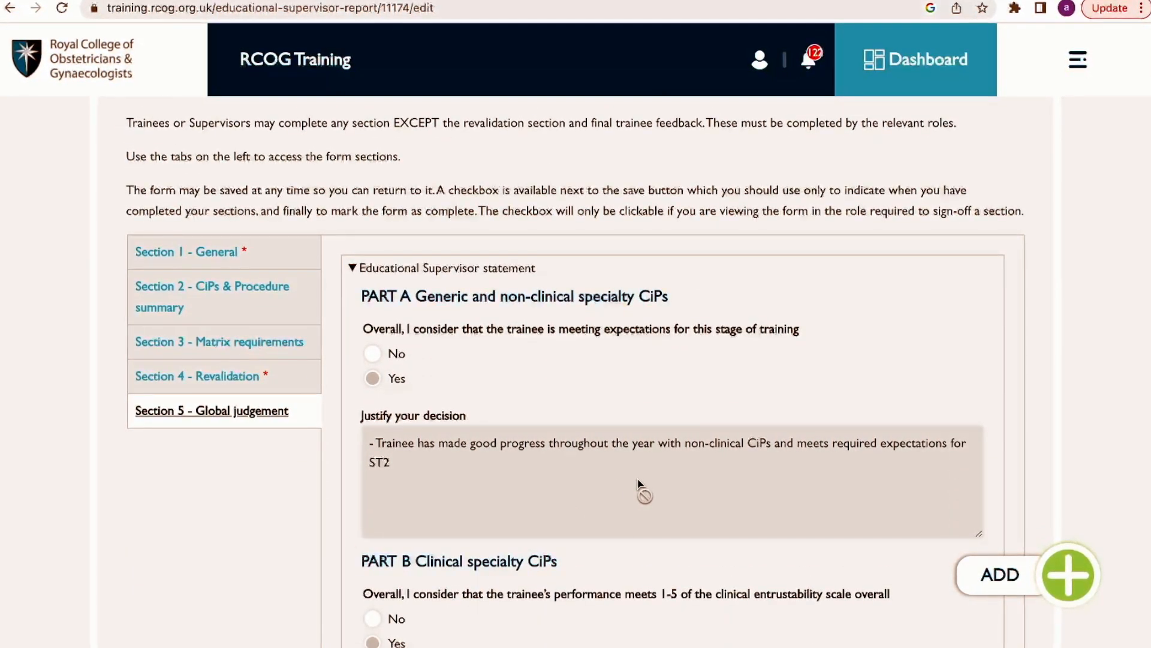
scroll(639, 482, "down", 1)
scroll(638, 480, "down", 7)
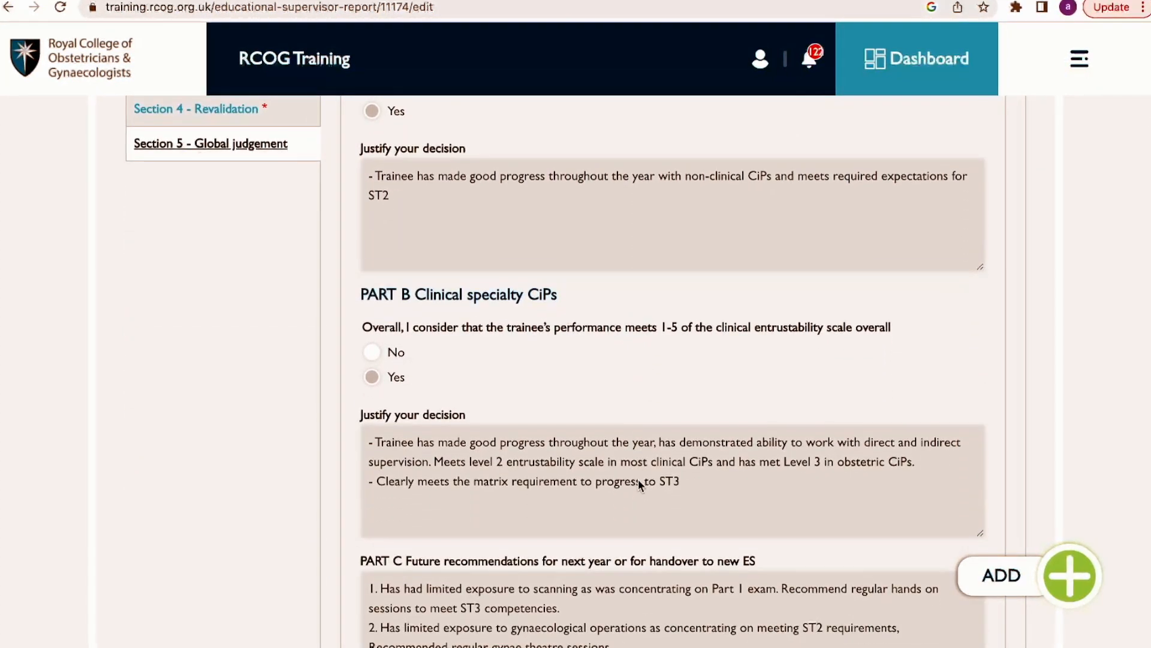
scroll(638, 484, "down", 1)
scroll(638, 483, "down", 4)
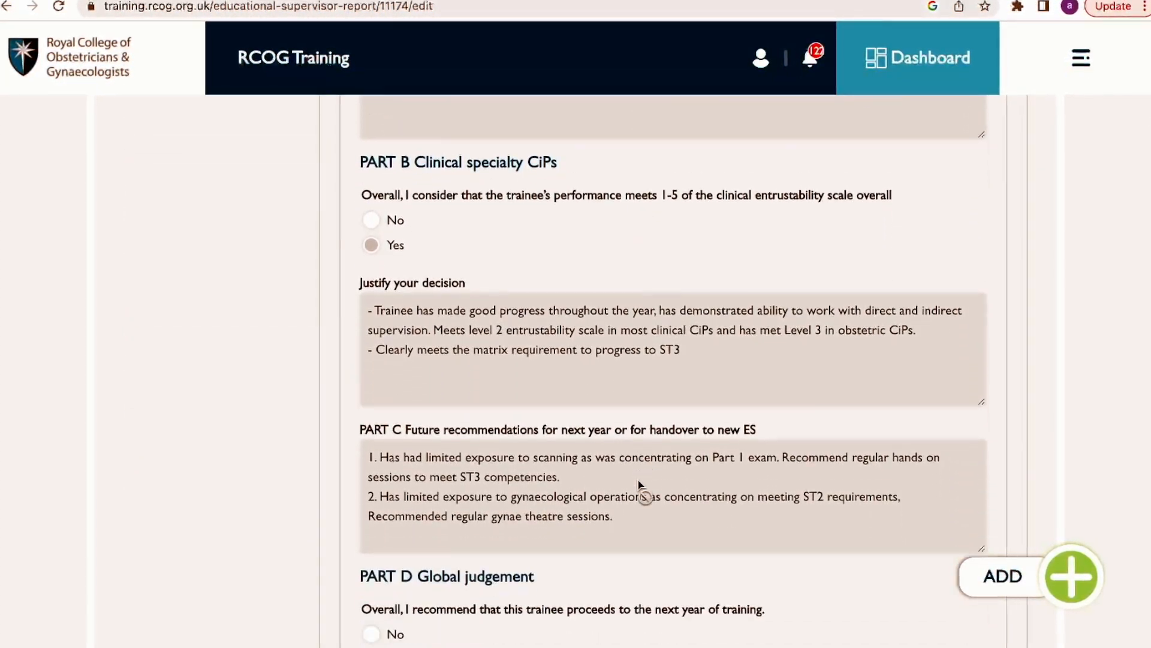
scroll(638, 480, "down", 3)
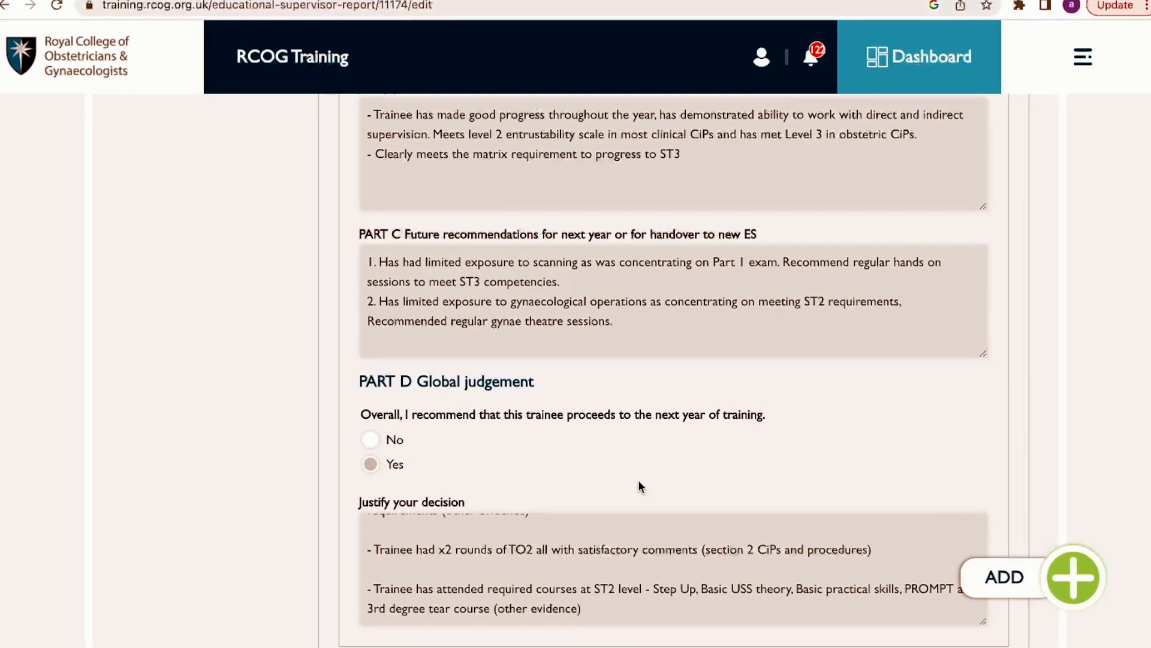
- Read through the supervisor's Part D global judgement justification from its beginning, down to the Trainee feedback area
scroll(663, 549, "up", 6)
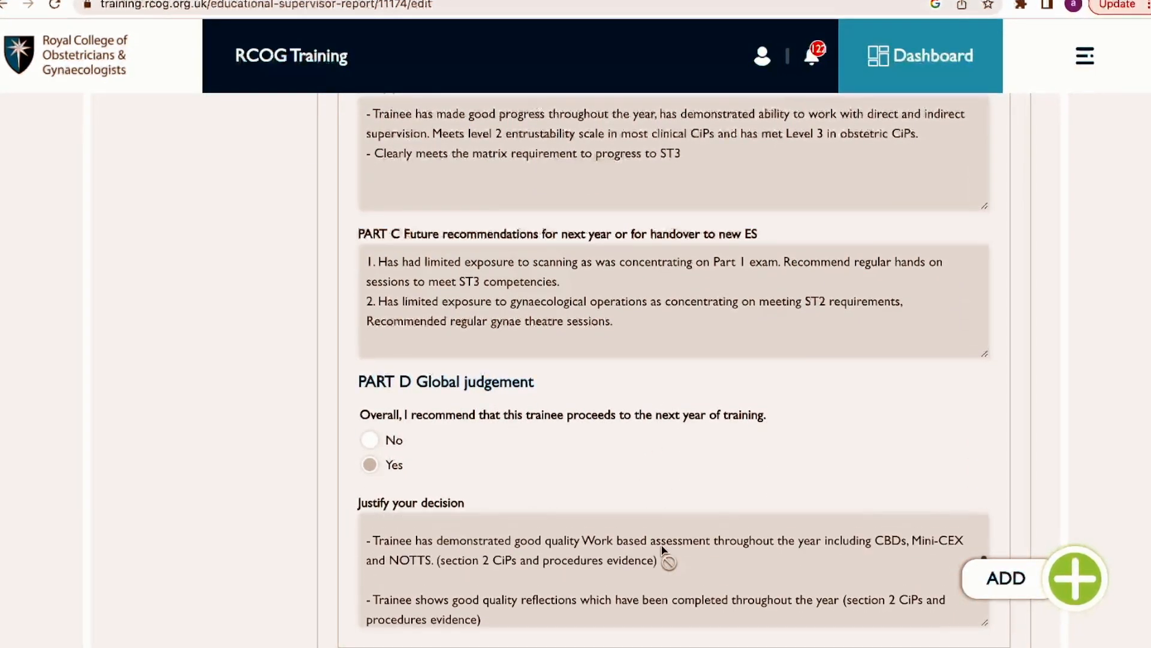
scroll(663, 549, "up", 1)
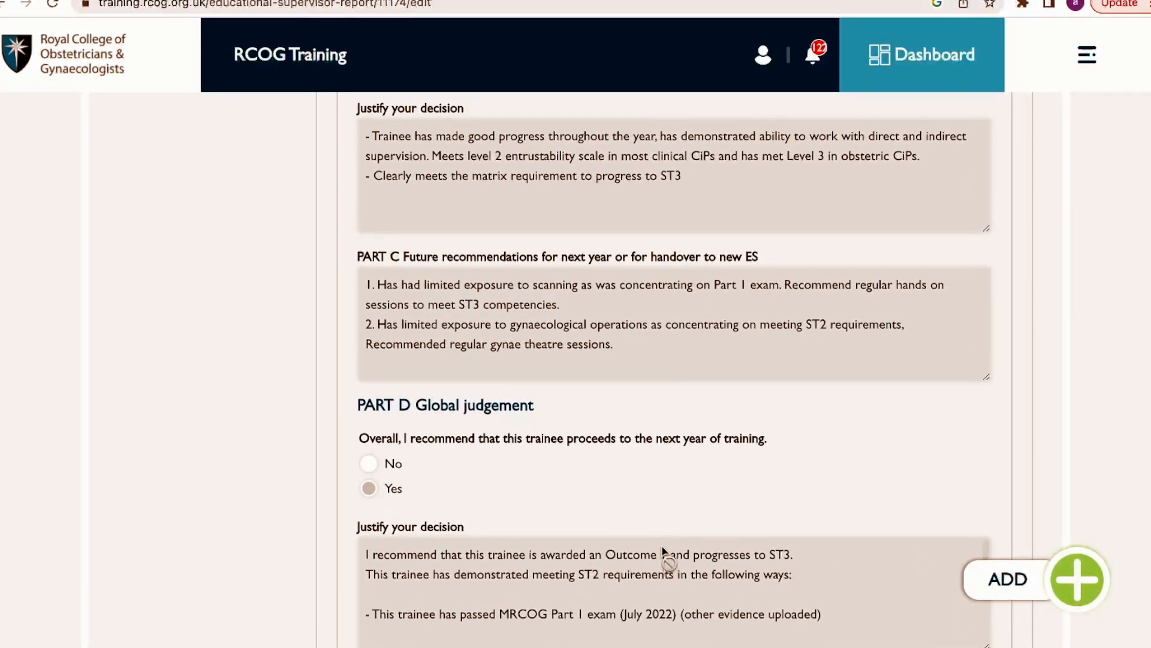
scroll(658, 459, "down", 2)
scroll(231, 492, "down", 3)
scroll(524, 405, "down", 2)
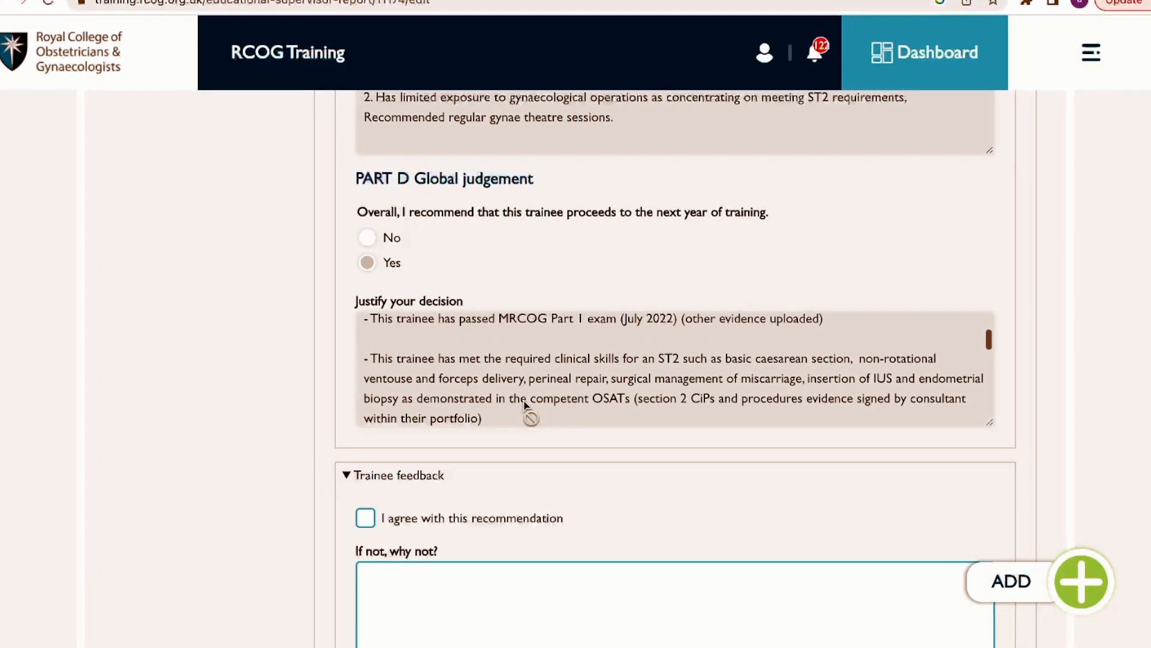
scroll(523, 405, "down", 3)
scroll(524, 406, "down", 5)
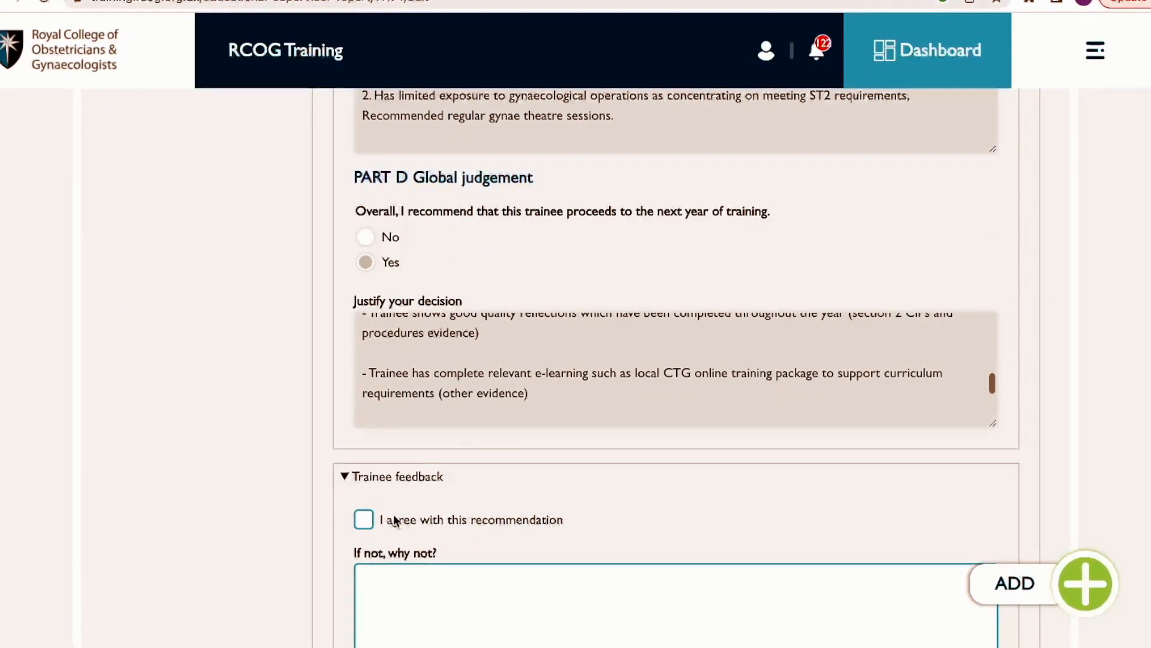
- In Trainee feedback, agree with the supervisor's recommendation and check the Report state section below
scroll(363, 528, "down", 1)
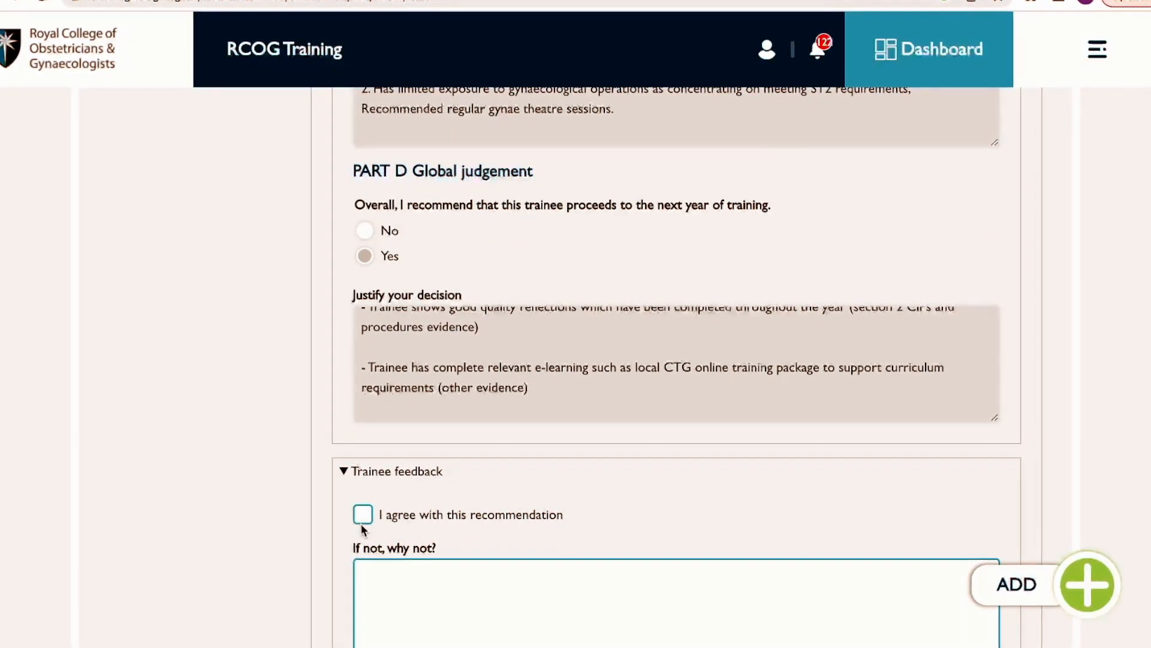
scroll(269, 525, "down", 4)
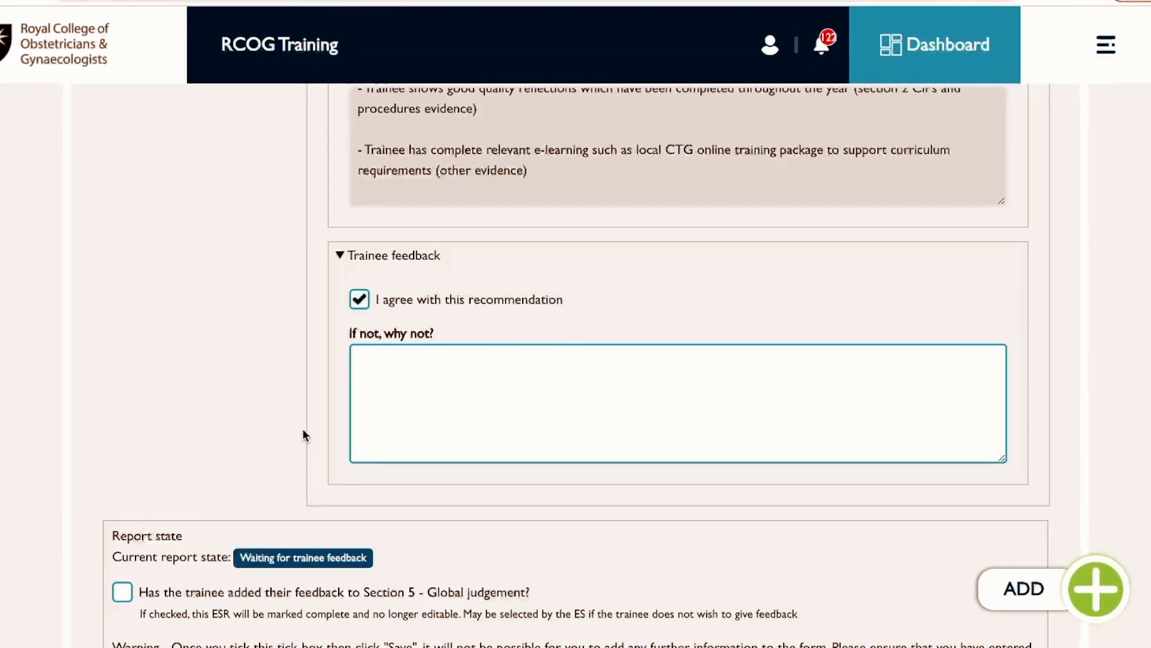
scroll(304, 435, "down", 1)
scroll(304, 435, "down", 1)
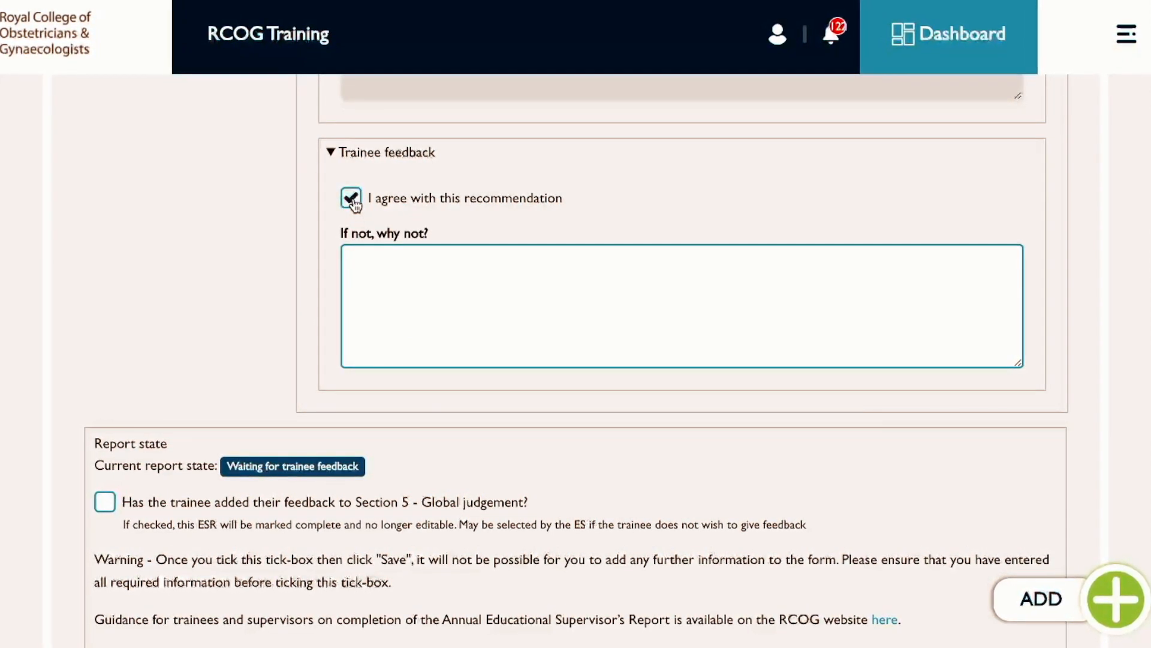
- Try withdrawing the agreement to give a reason under "If not, why not?", and reinstate the agreement
left_click(353, 201)
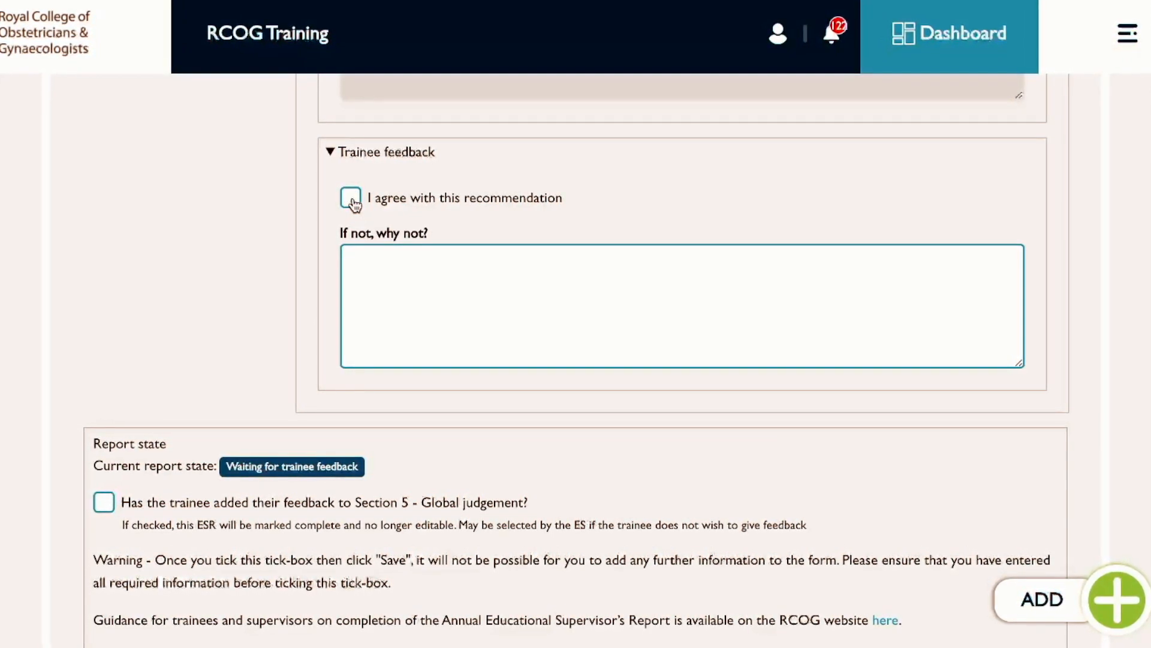
left_click(365, 258)
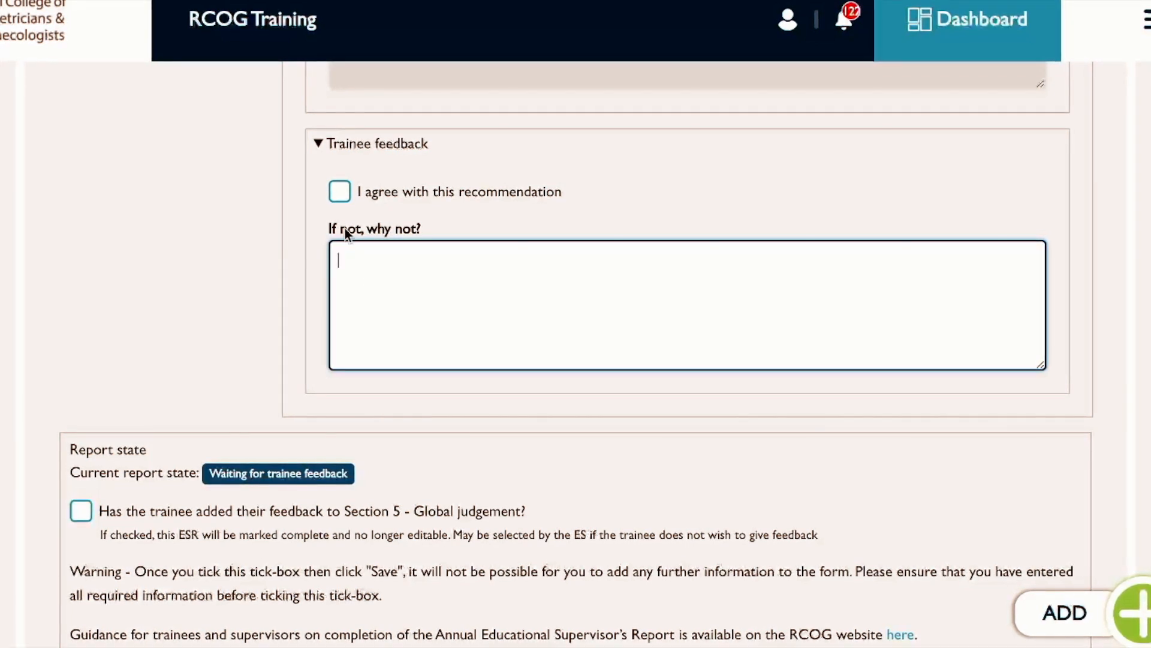
left_click(340, 198)
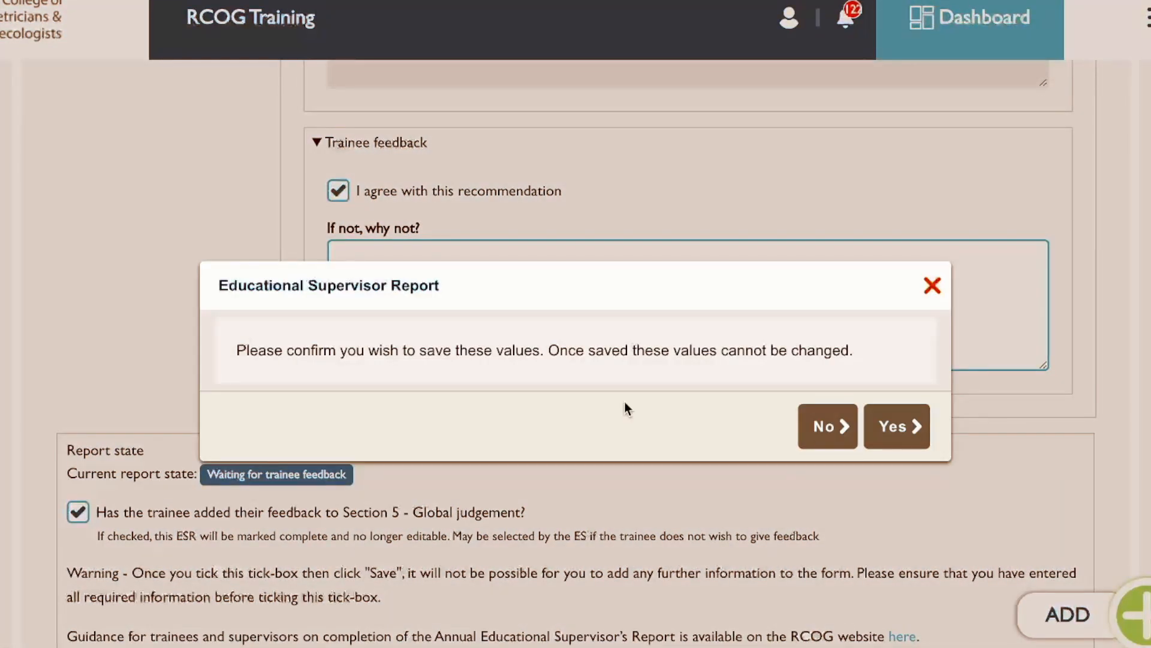
- Mark the trainee's feedback as added to Section 5 - Global judgement, and save the report, confirming the final values
left_click(897, 427)
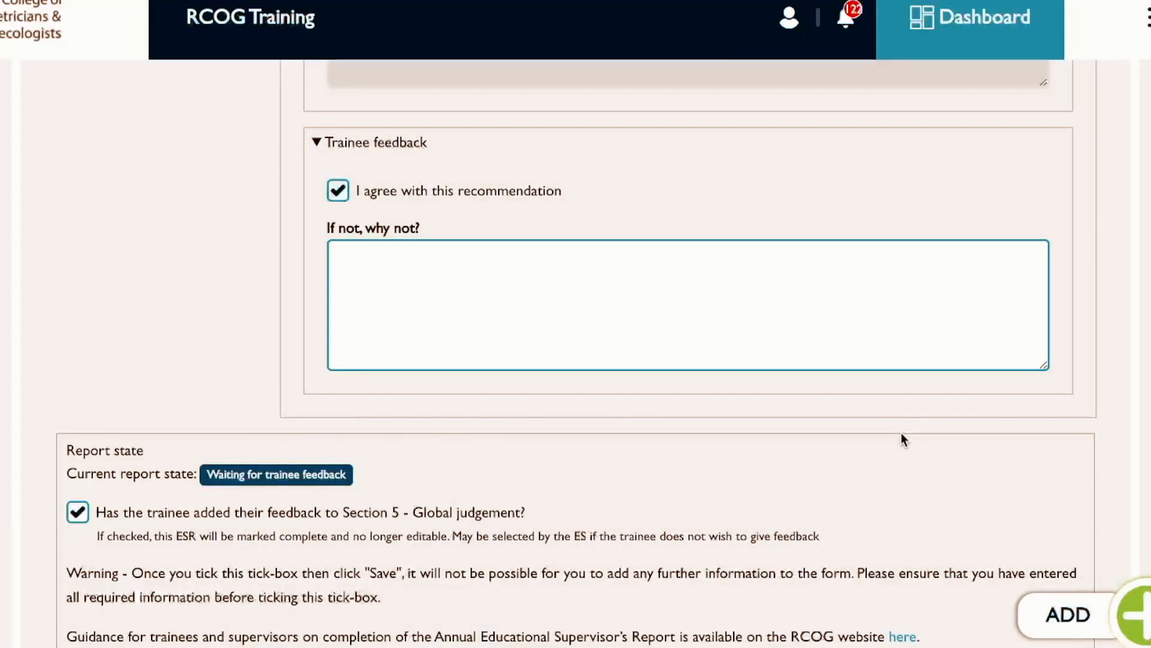